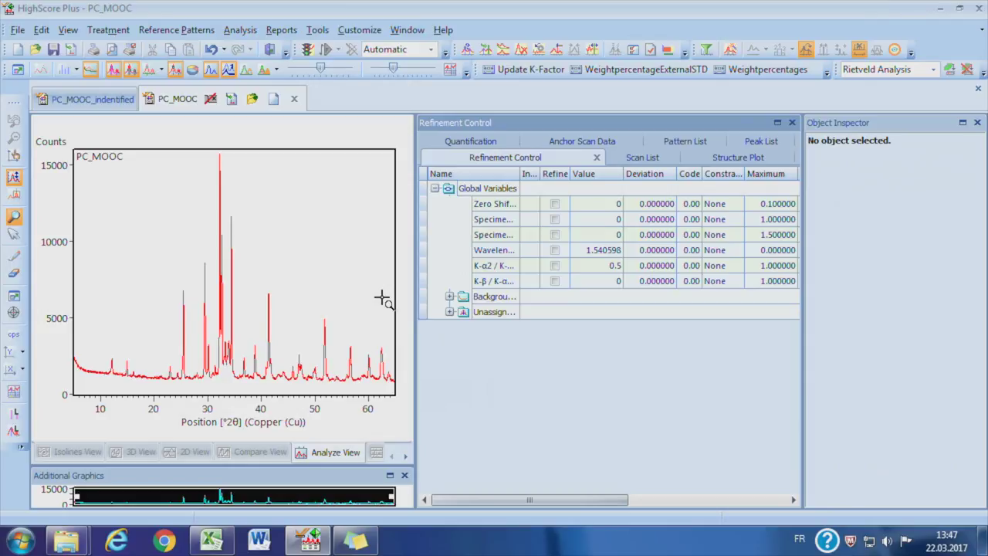
- Insert the structure file C3S_M3 94742 from the LMC cif collection folder into the PC_MOOC document
left_click(93, 100)
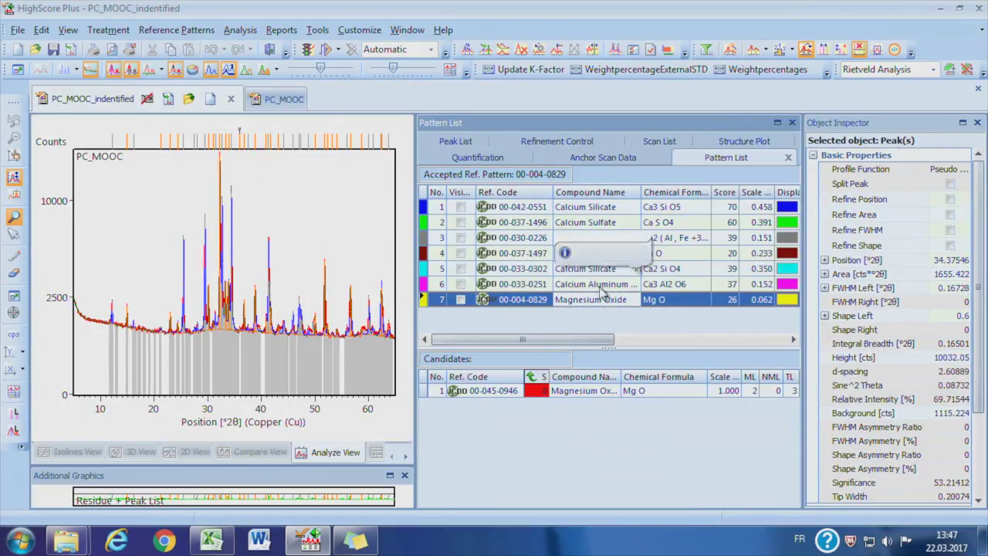
left_click(275, 98)
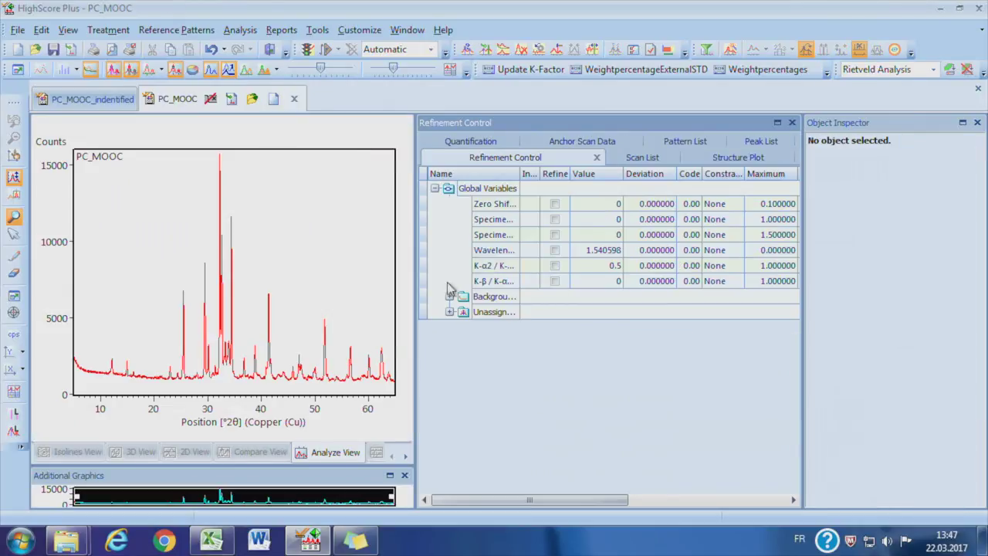
left_click(70, 49)
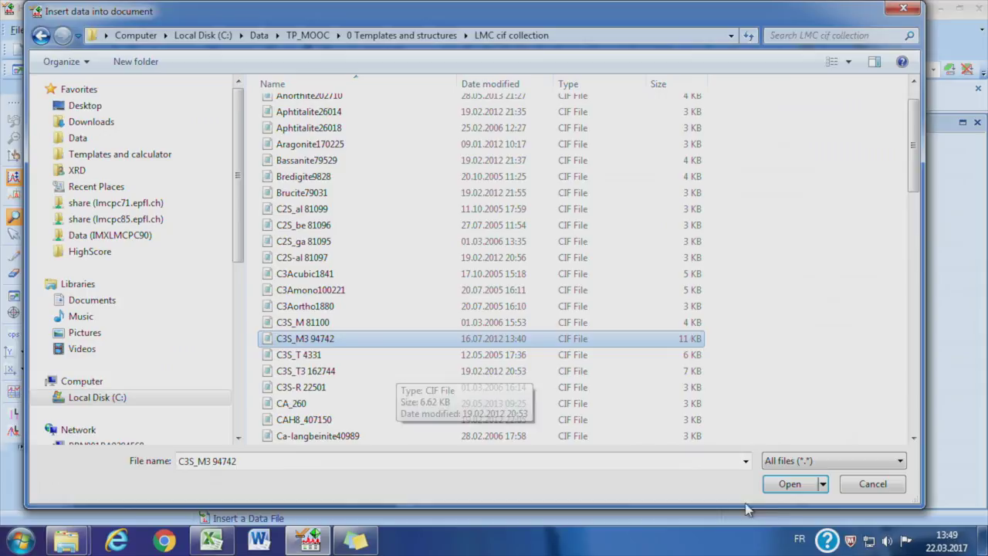
left_click(790, 484)
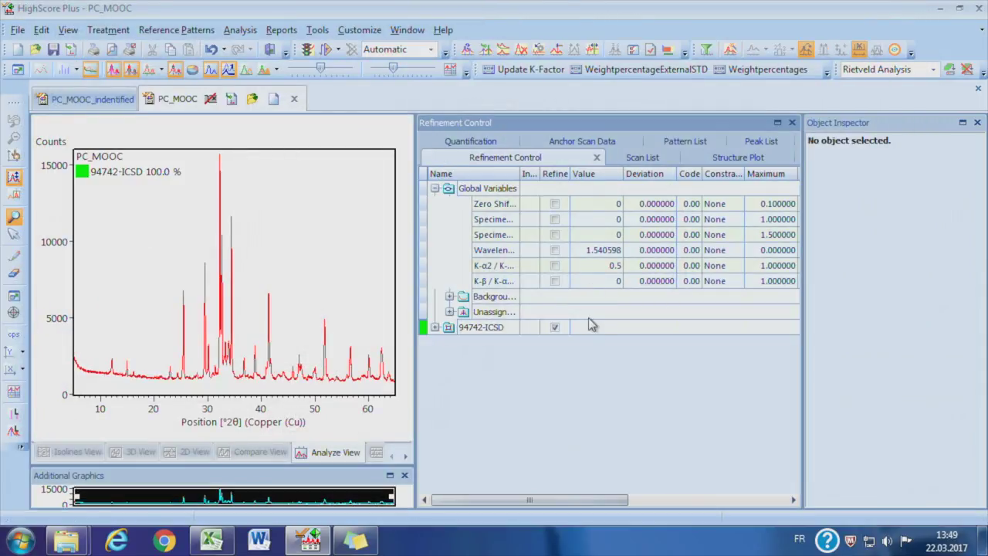
- Expand the inserted 94742-ICSD phase and change its title to C3S
left_click(435, 327)
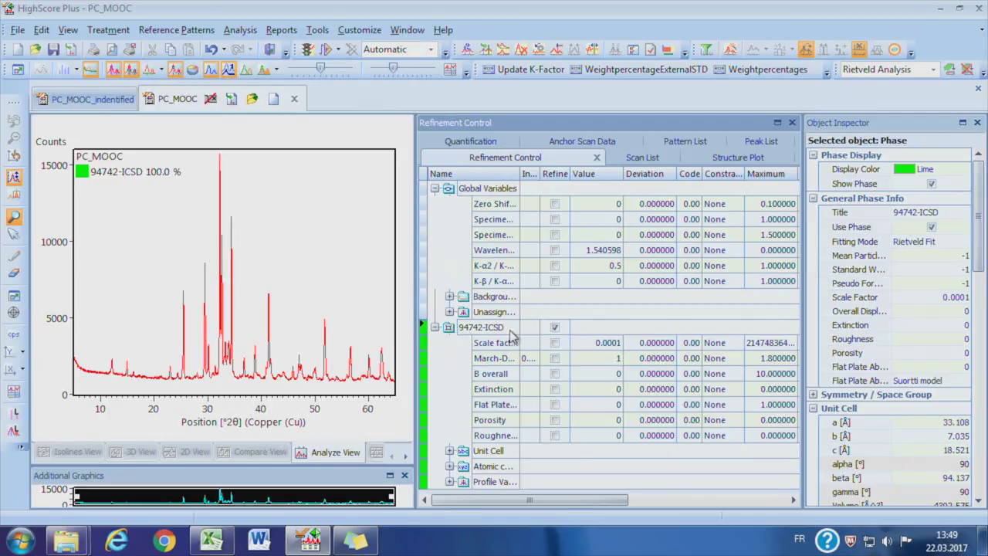
left_click(925, 214)
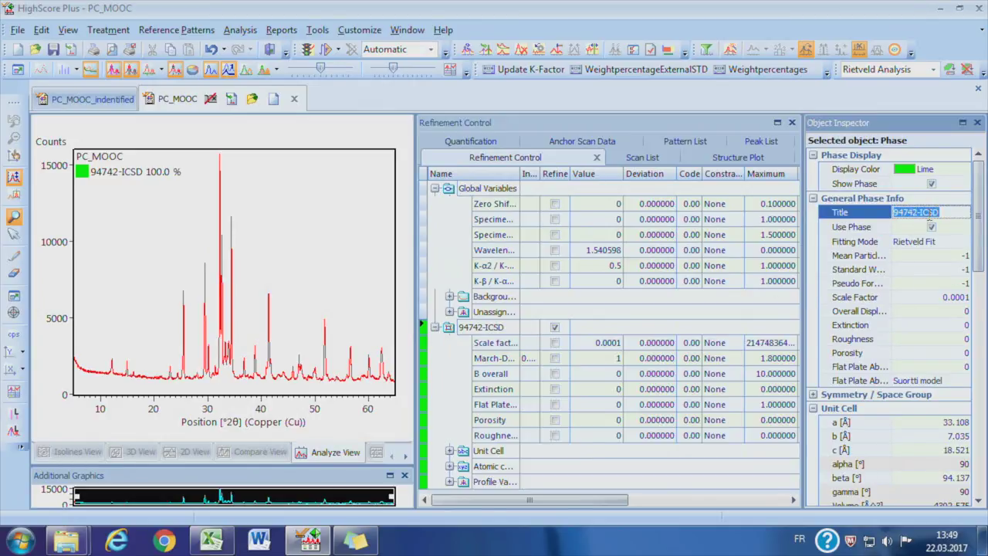
type("C3S")
key("Return")
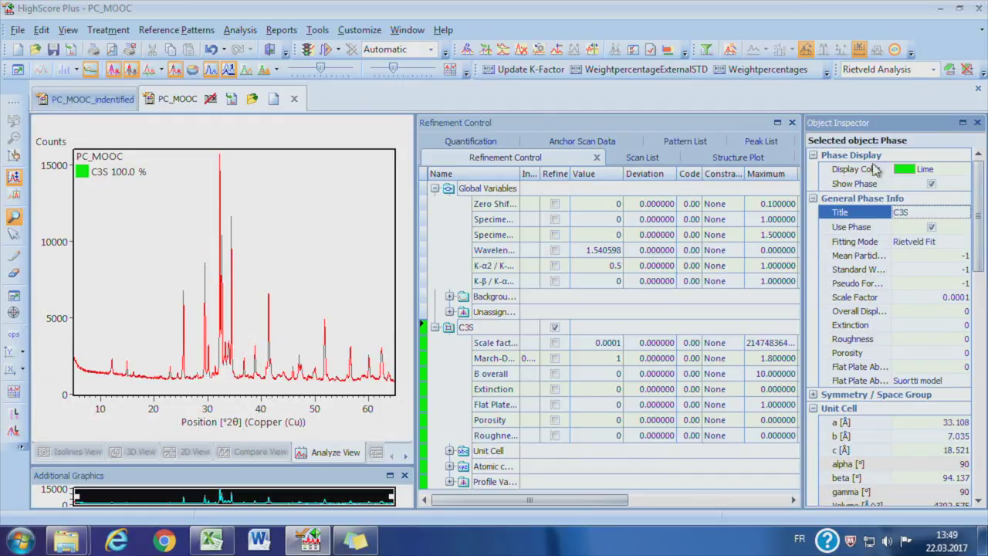
- Enable refinement of the C3S unit cell parameters a, b, c and beta
left_click(435, 188)
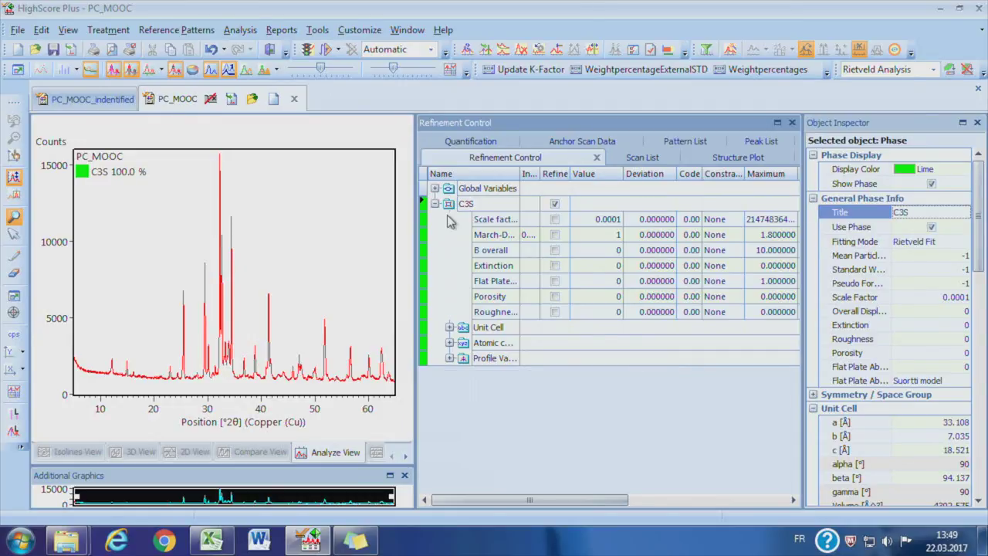
left_click(449, 327)
left_click(450, 451)
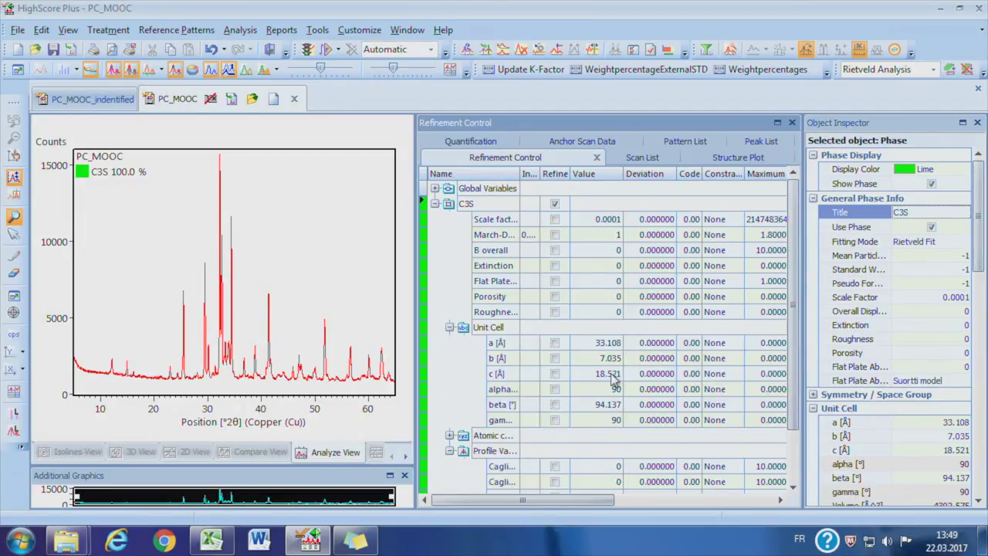
scroll(563, 248, "up", 2)
left_click(555, 343)
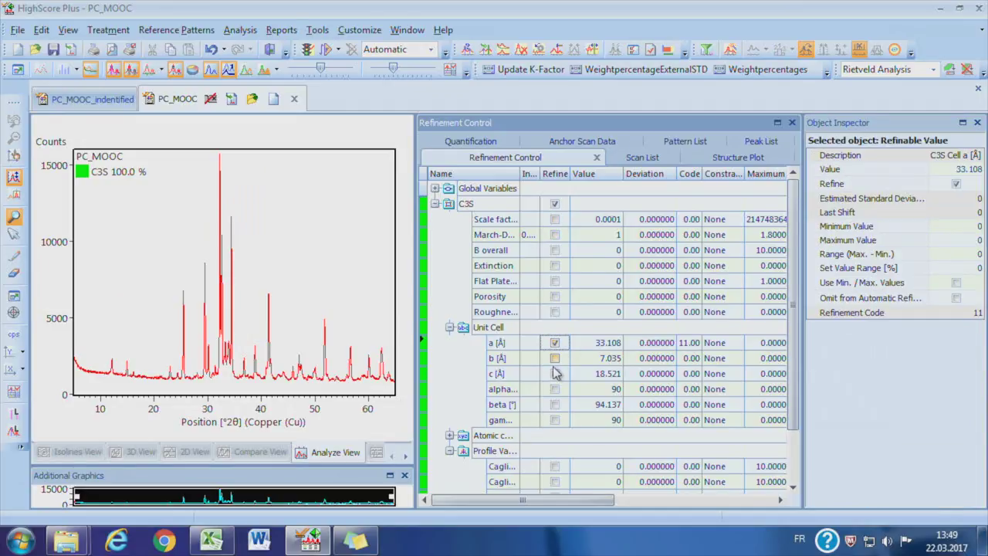
left_click(555, 358)
left_click(555, 374)
left_click(556, 405)
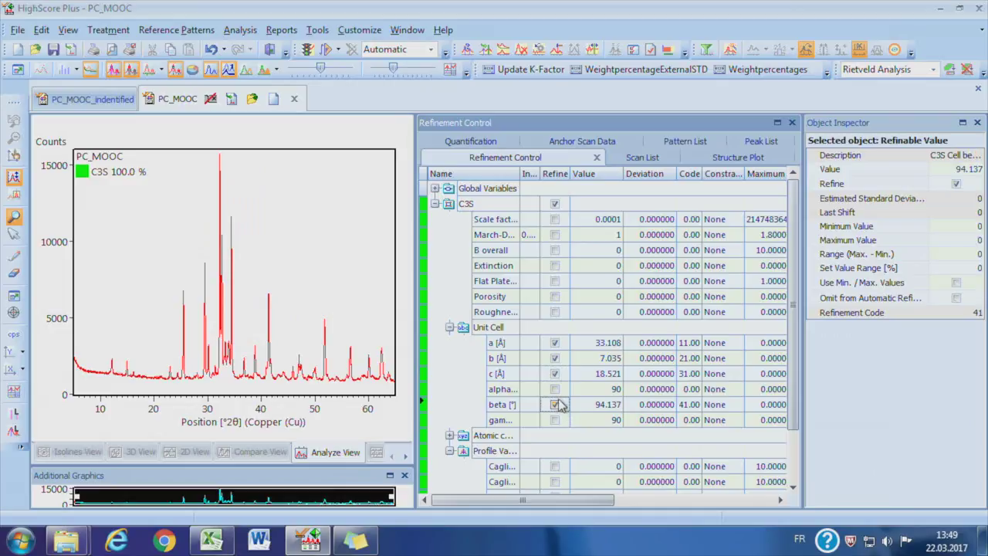
- Enable refinement of the third Caglioti profile variable and the scale factor of C3S, and collapse the phase
scroll(701, 390, "down", 2)
scroll(706, 393, "up", 2)
scroll(555, 404, "down", 2)
left_click(554, 435)
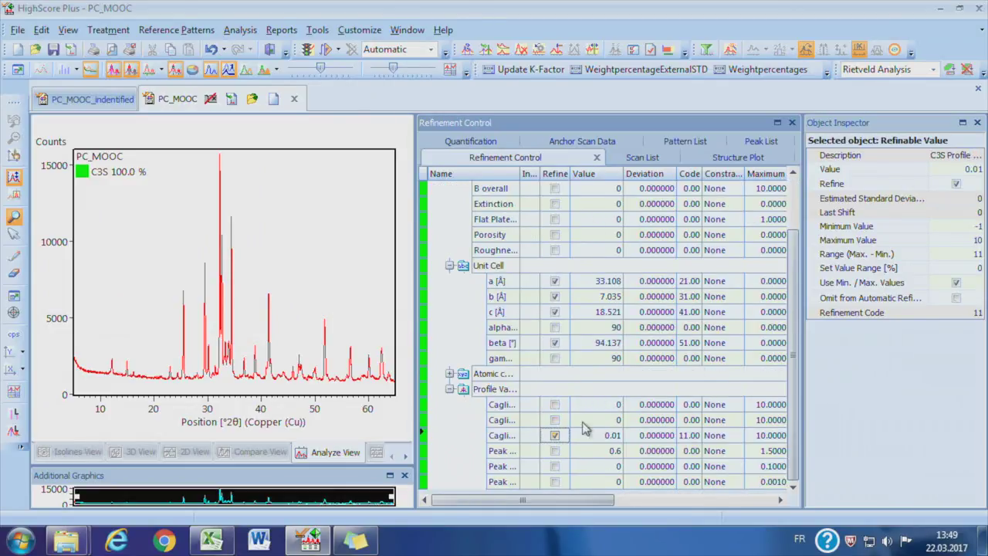
scroll(529, 289, "up", 2)
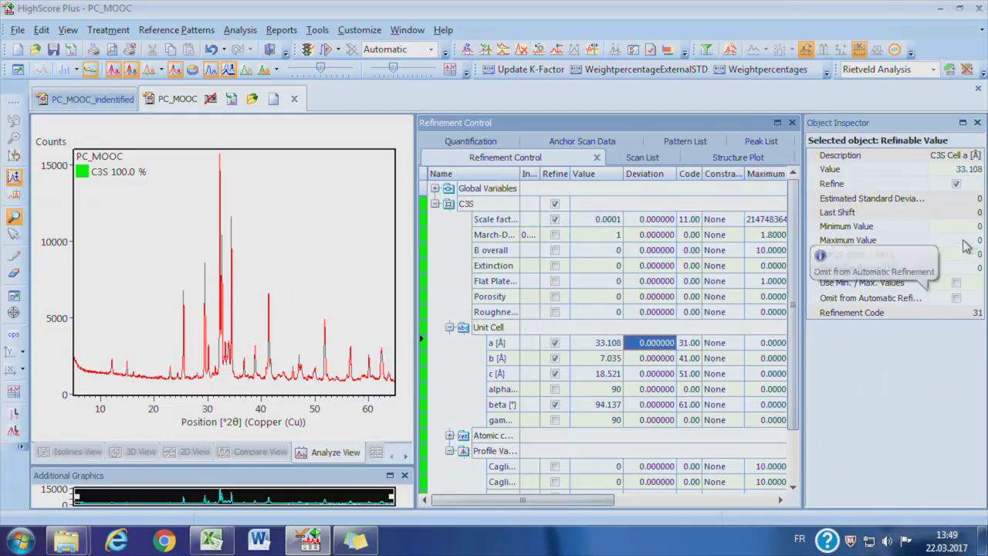
double_click(495, 205)
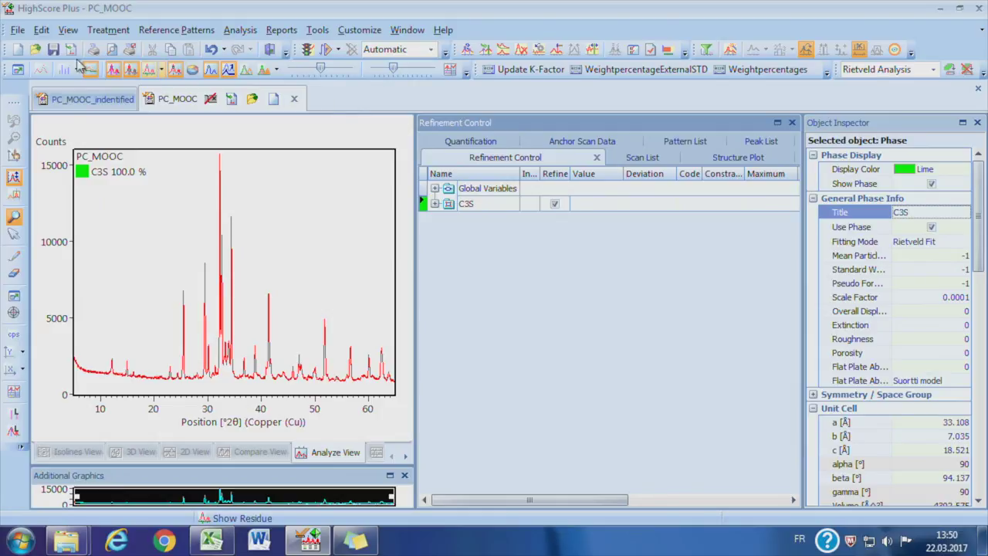
- Open the Templates_PC document from the 0 Templates and structures folder in TP_MOOC
left_click(35, 49)
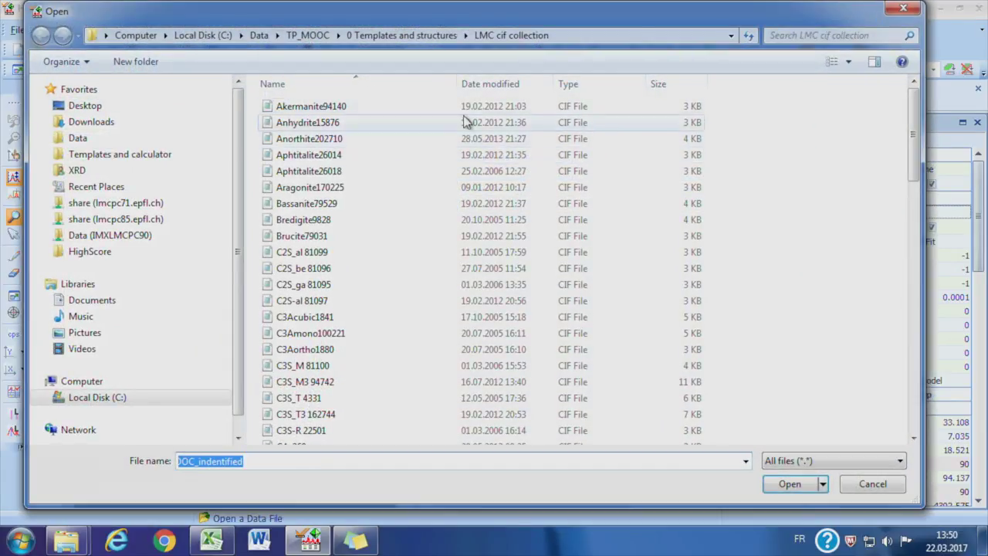
left_click(307, 35)
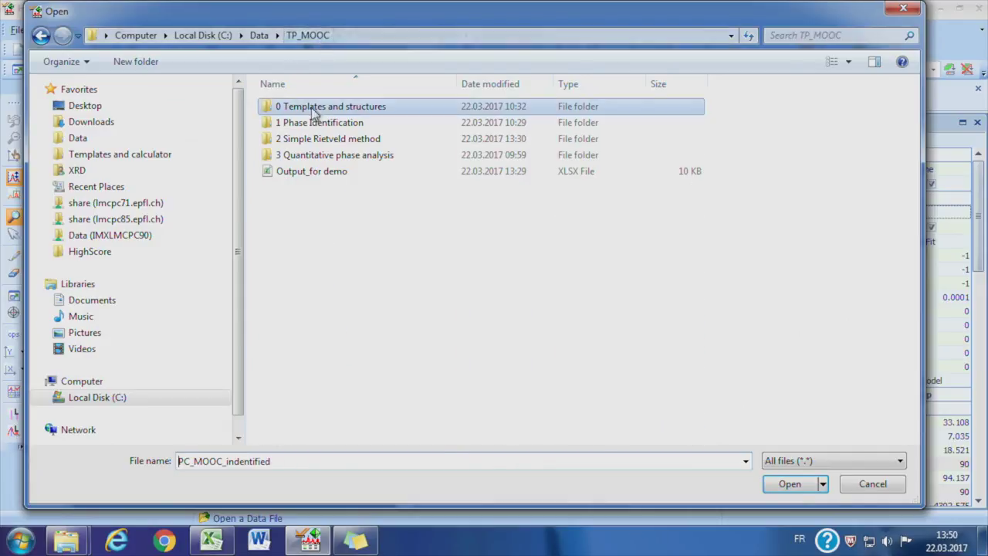
double_click(336, 112)
left_click(360, 171)
left_click(331, 156)
double_click(331, 156)
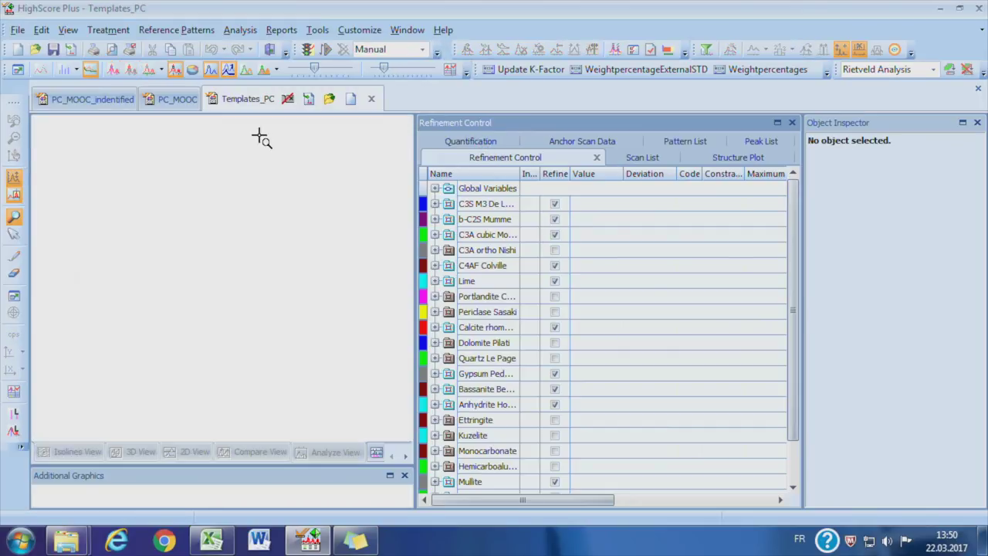
- Copy the b-C2S Mumme phase from Templates_PC to the PC_MOOC document
left_click(166, 99)
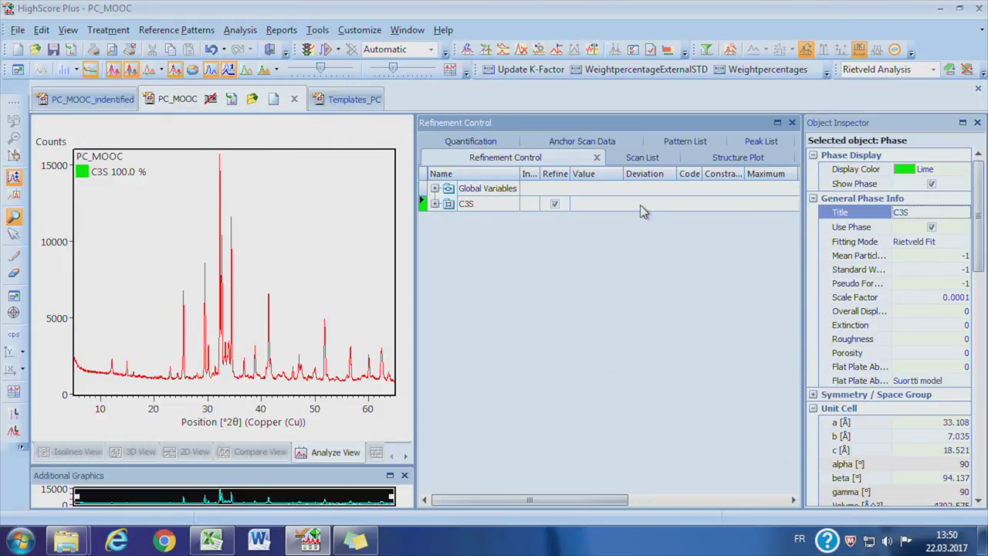
left_click(349, 99)
left_click(602, 221)
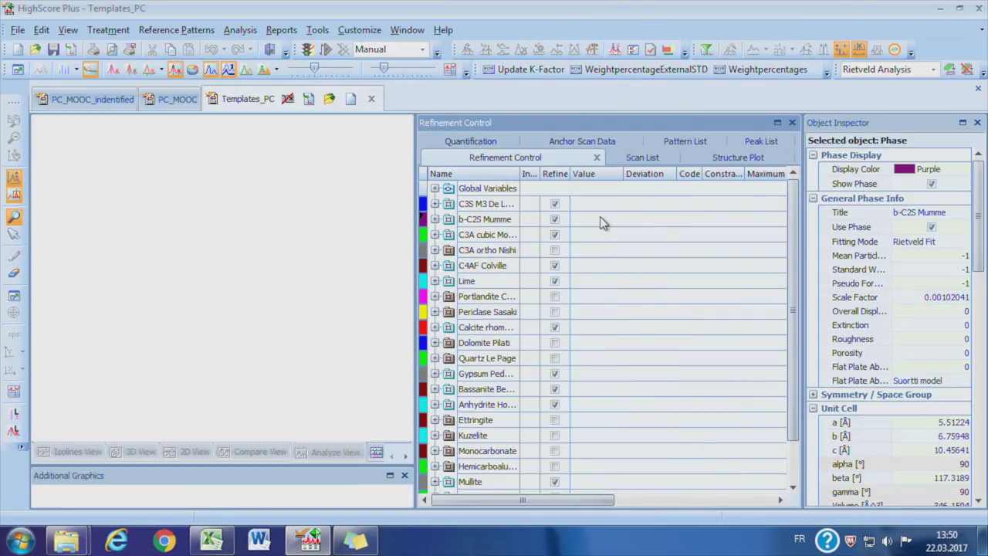
right_click(602, 222)
mouse_move(657, 282)
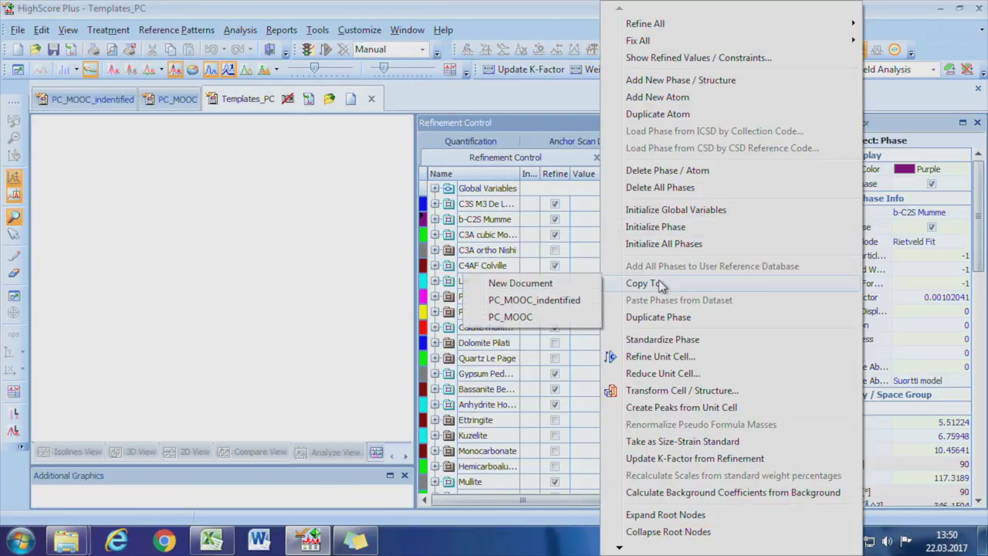
left_click(529, 318)
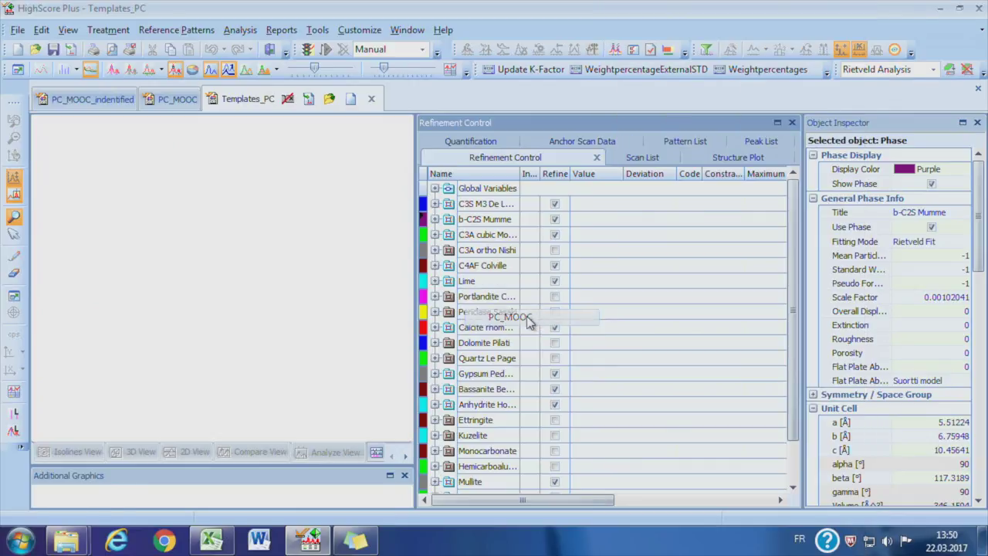
- Copy the C3A cubic Mondal and C3A ortho Nishi phases from Templates_PC to PC_MOOC
left_click(600, 236)
right_click(601, 236)
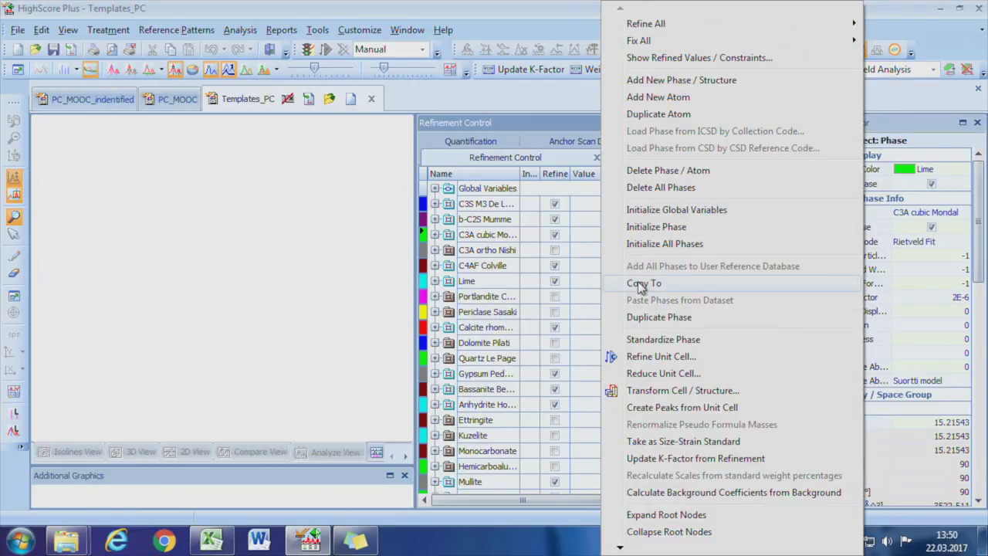
mouse_move(644, 283)
left_click(559, 315)
left_click(590, 268)
left_click(591, 252)
right_click(591, 251)
mouse_move(634, 284)
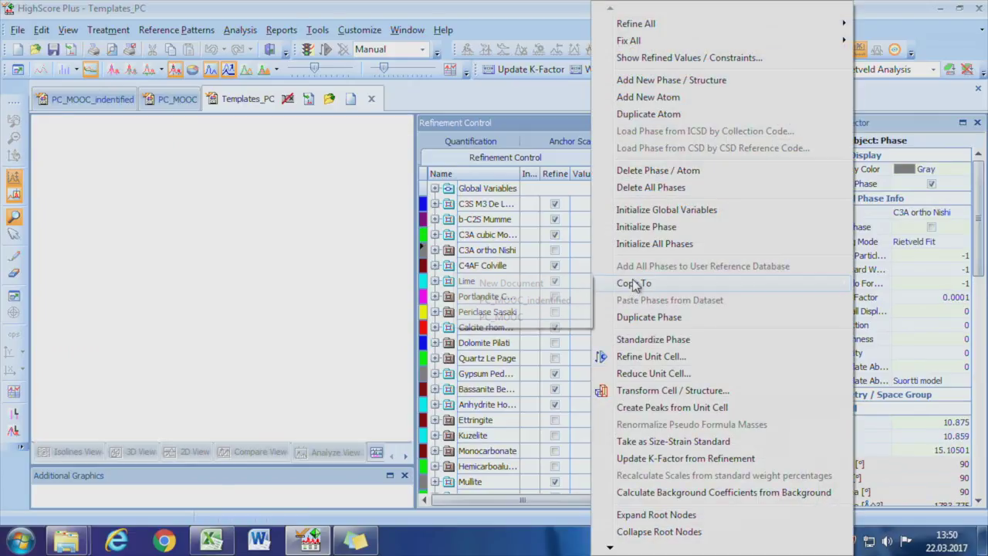
left_click(541, 316)
- Copy the C4AF Colville and Lime phases from Templates_PC to PC_MOOC
left_click(595, 270)
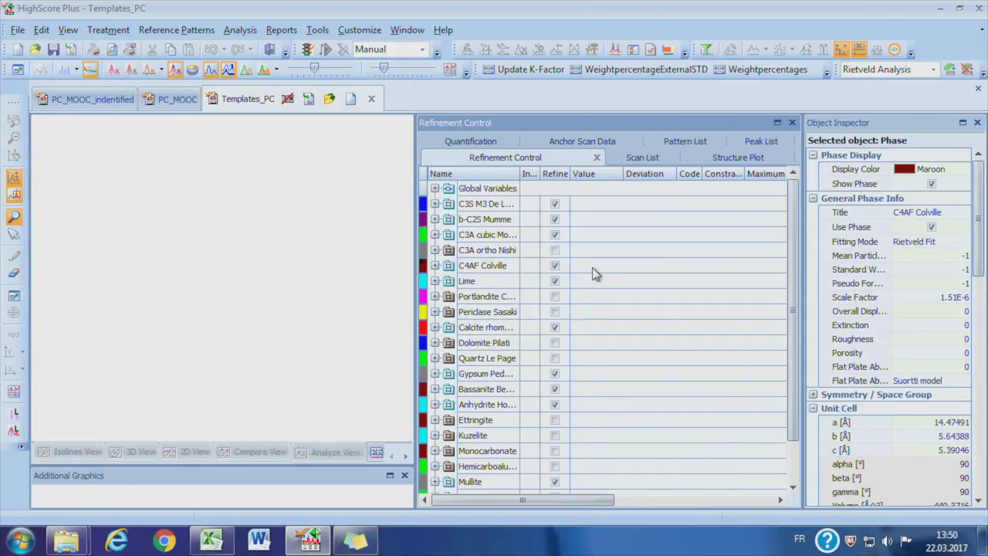
right_click(594, 274)
mouse_move(629, 283)
left_click(550, 316)
left_click(603, 283)
right_click(603, 289)
mouse_move(628, 282)
left_click(550, 316)
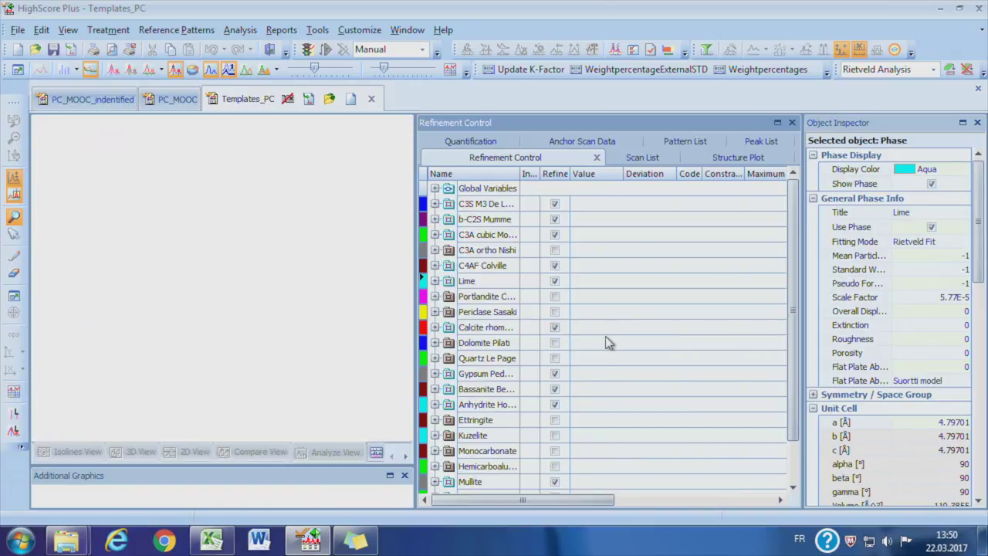
- Copy the Anhydrite Hoehne and Periclase Sasaki phases from Templates_PC to PC_MOOC
left_click(591, 403)
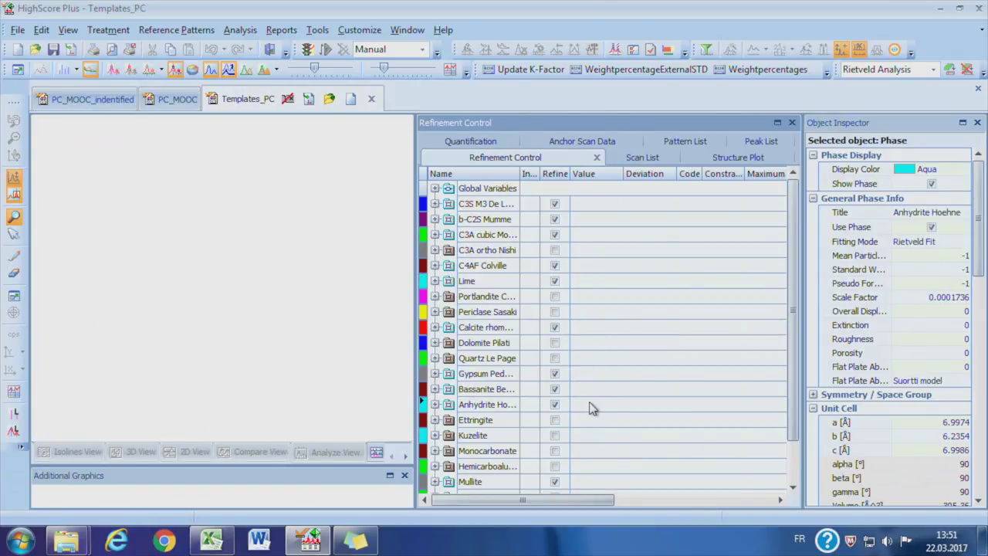
right_click(590, 407)
mouse_move(621, 287)
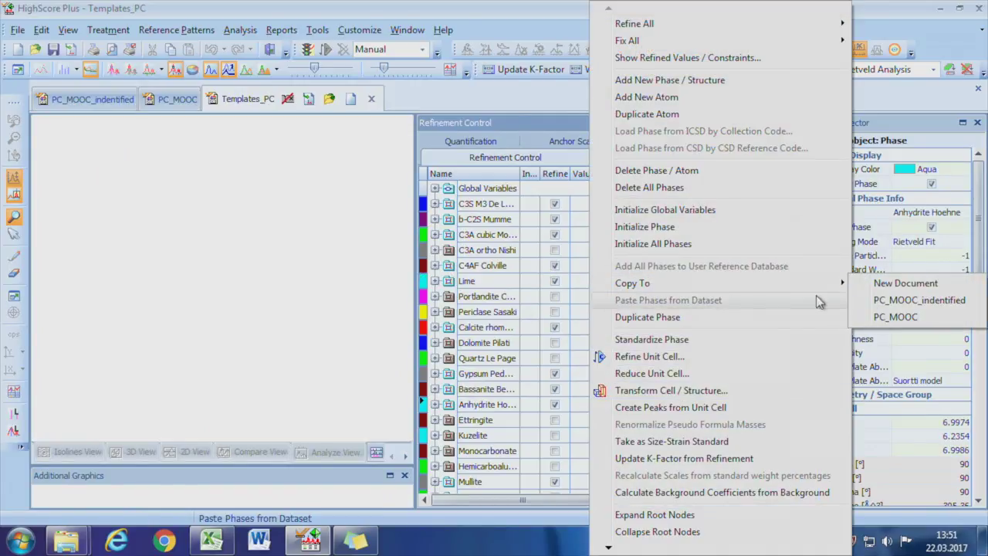
left_click(893, 318)
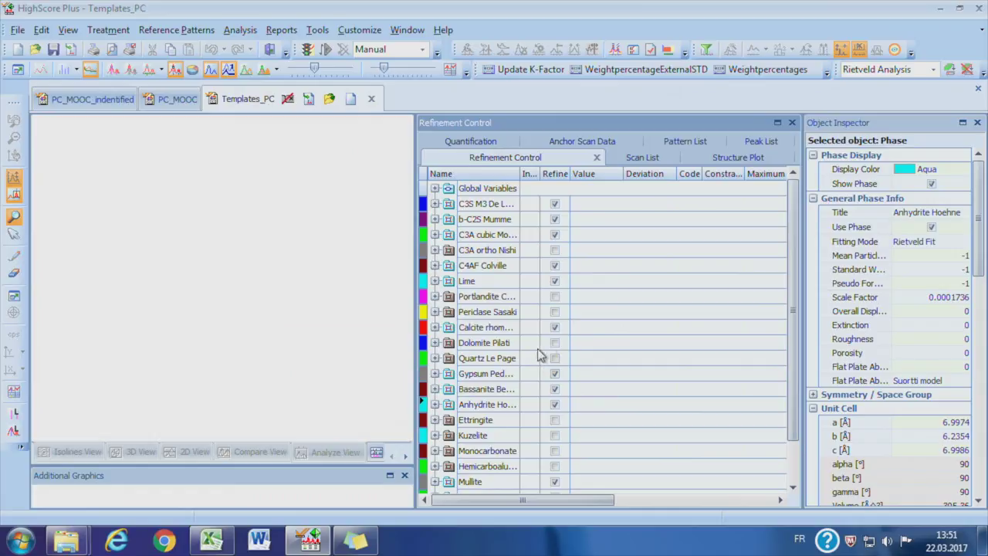
right_click(593, 316)
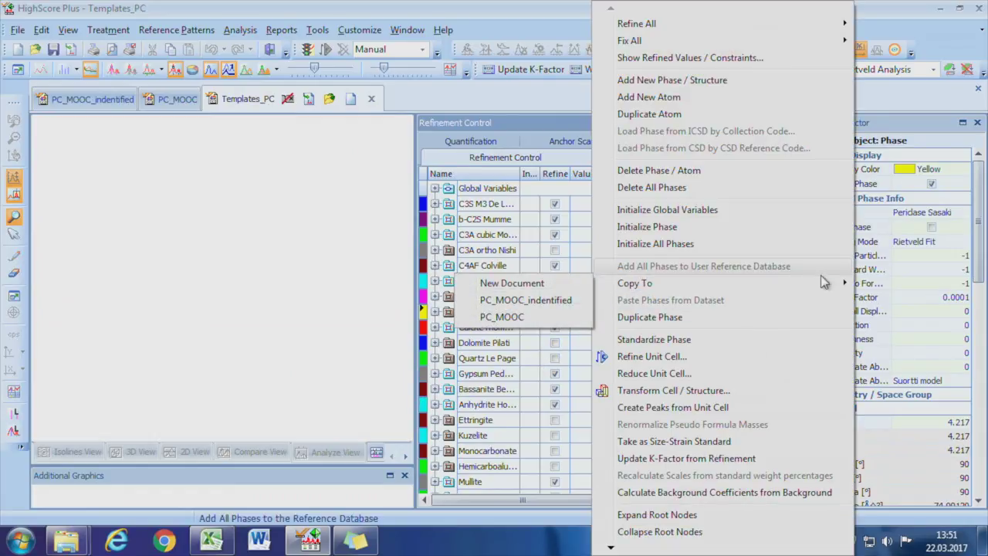
left_click(494, 316)
- Enable refinement of the specimen displacement in PC_MOOC's global variables and widen the Name column
left_click_drag(563, 502, 522, 506)
left_click(434, 190)
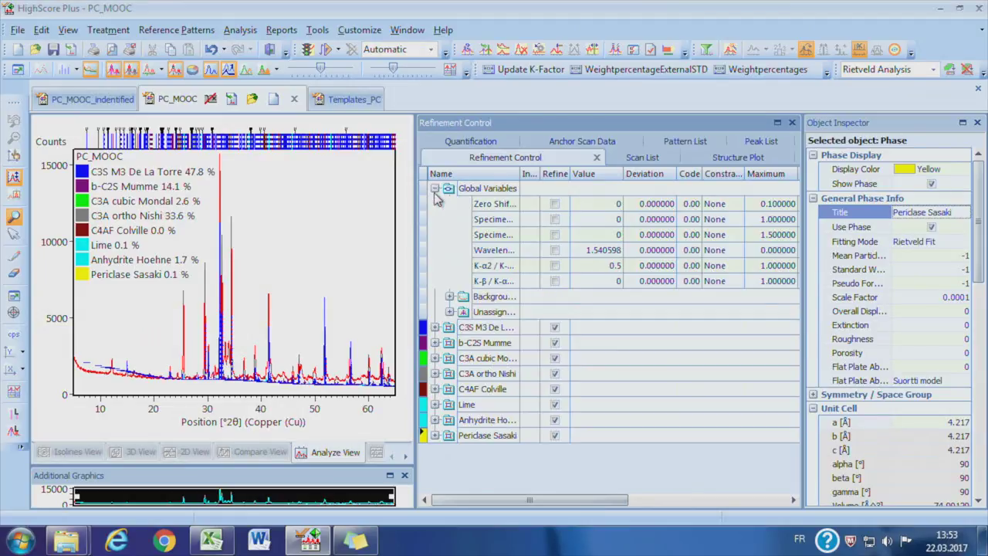
left_click(555, 220)
left_click_drag(520, 173, 561, 177)
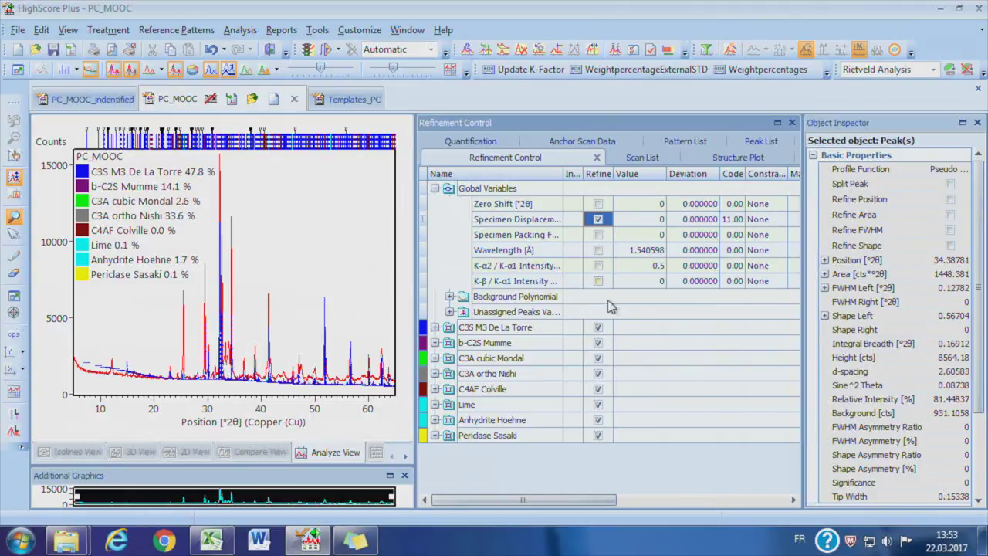
- Enable refinement of the flat background, 1/X background and coefficients 1 to 4 of the background polynomial, and collapse the global variables
left_click(449, 296)
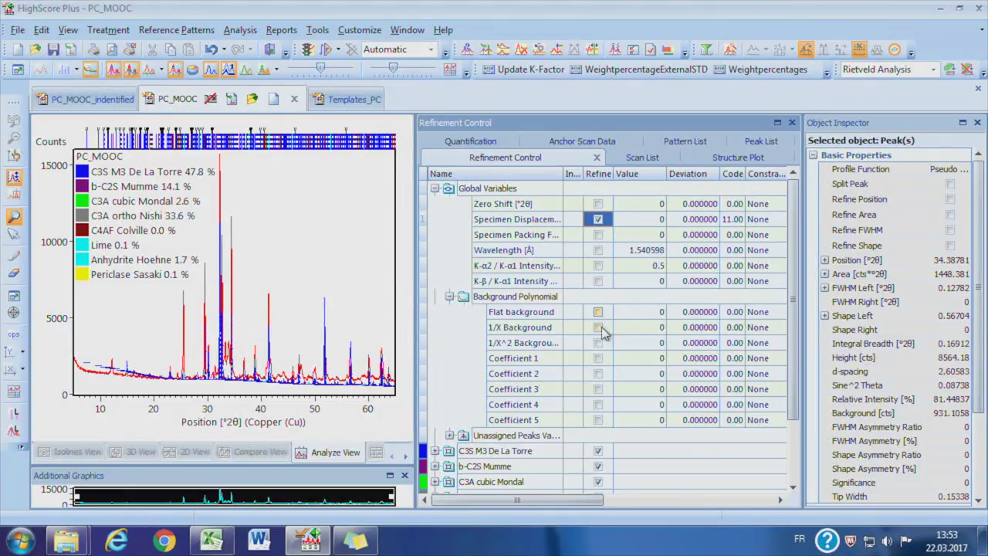
left_click(598, 312)
left_click(598, 327)
left_click(597, 358)
left_click(598, 374)
left_click(597, 389)
left_click(597, 405)
left_click(449, 297)
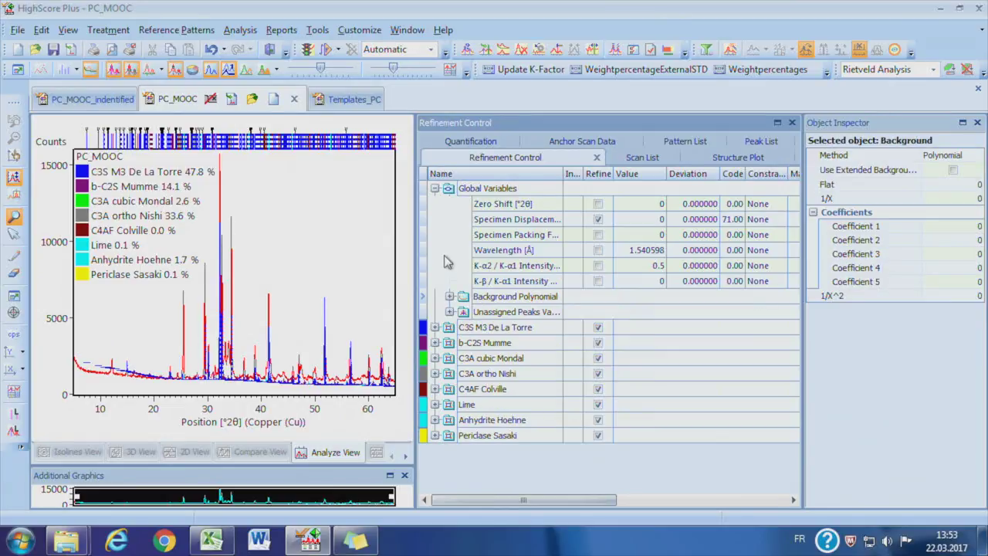
left_click(435, 189)
right_click(572, 409)
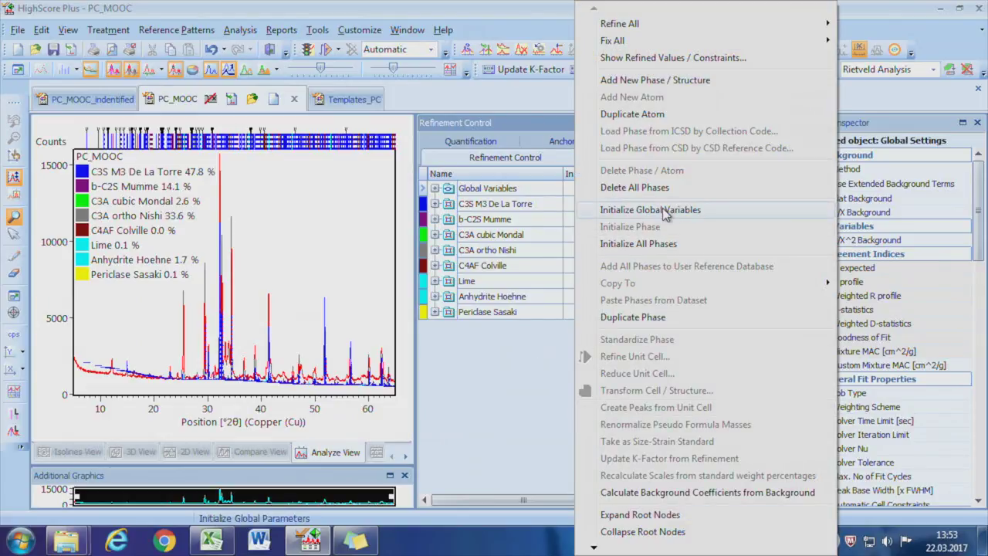
left_click(533, 371)
left_click(217, 140)
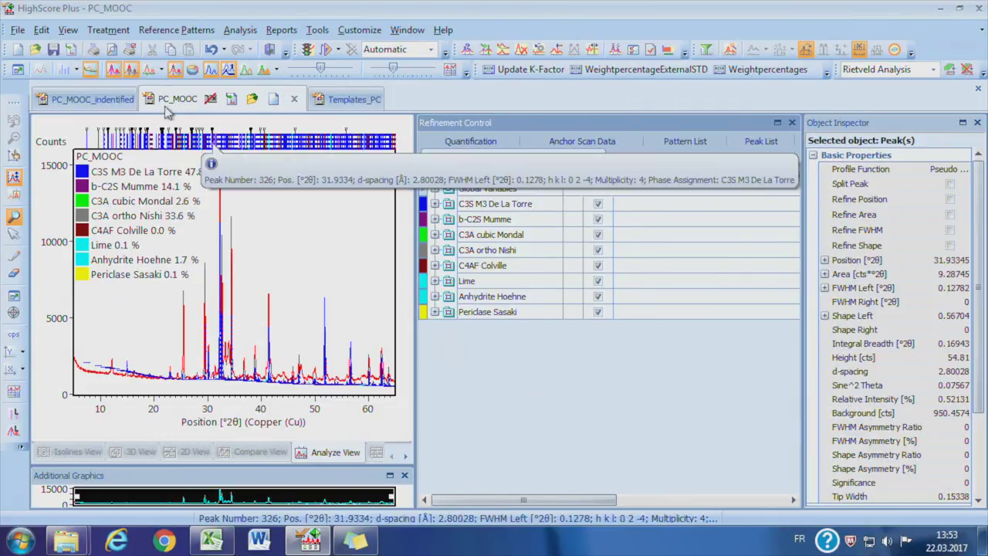
- Switch the refinement mode to Manual and run the Rietveld refinement of PC_MOOC
left_click(431, 48)
left_click(386, 74)
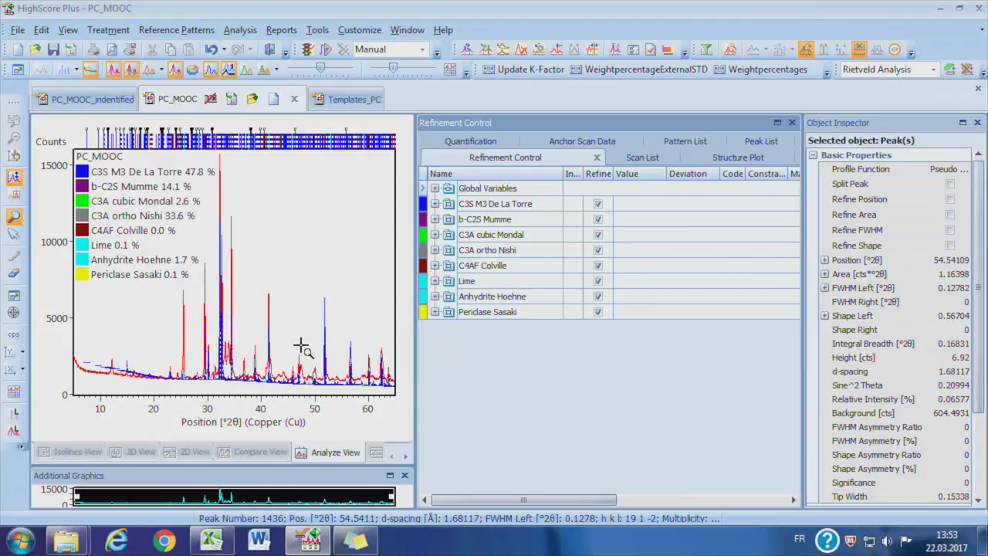
left_click(326, 49)
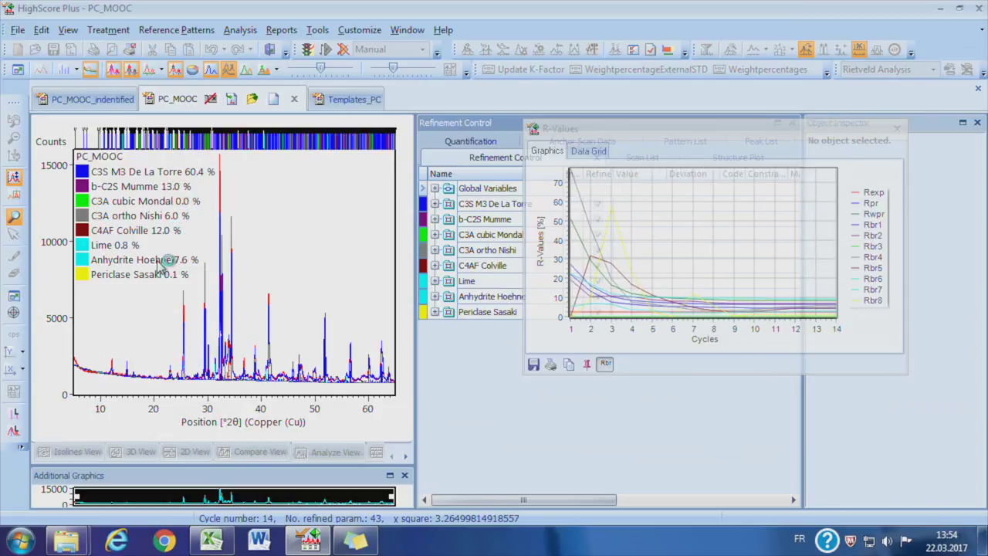
- Show the difference plot in the additional graphics, enlarge the graphics areas and zoom the pattern to about 29 to 37.5 °2θ
right_click(190, 498)
mouse_move(245, 379)
left_click(386, 380)
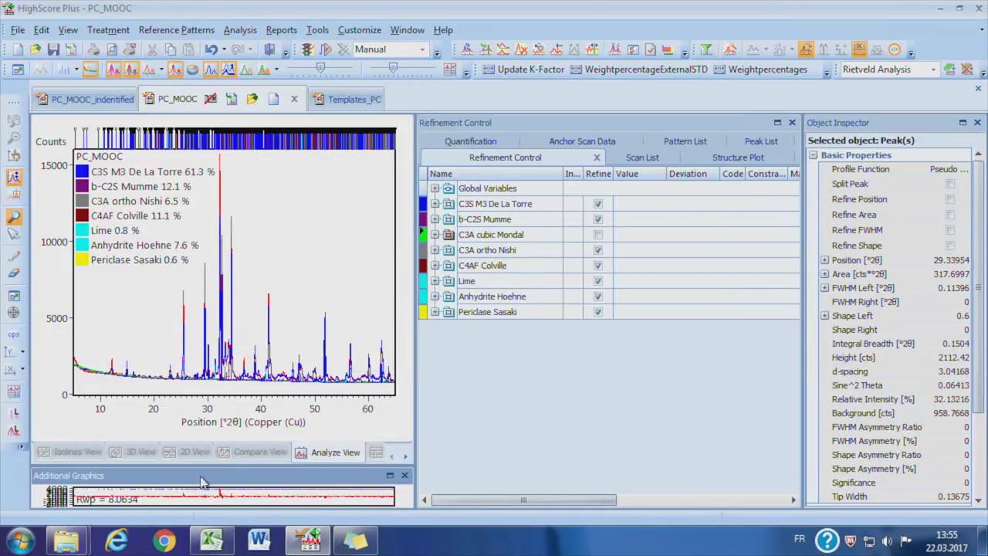
left_click_drag(204, 462, 204, 413)
left_click_drag(414, 344, 459, 343)
left_click_drag(273, 494, 224, 439)
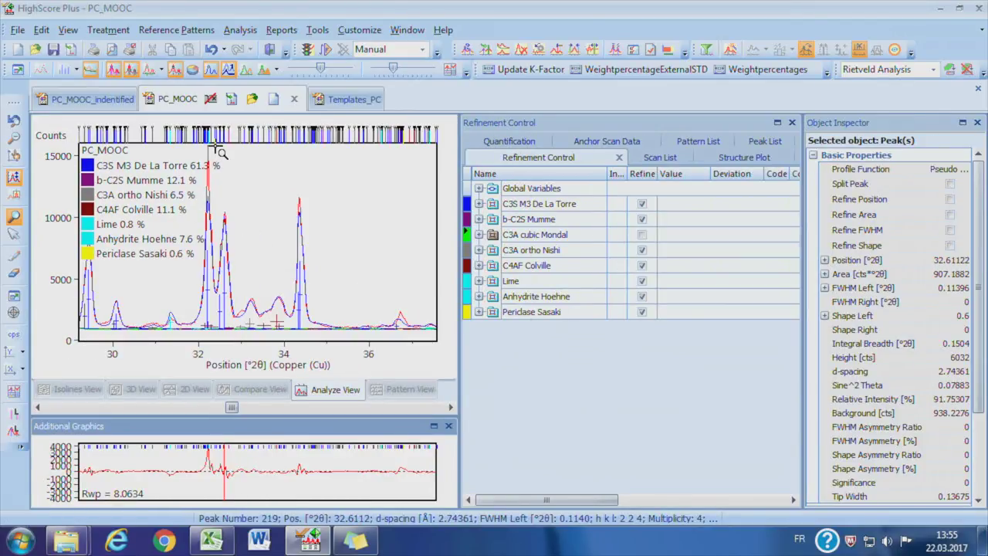
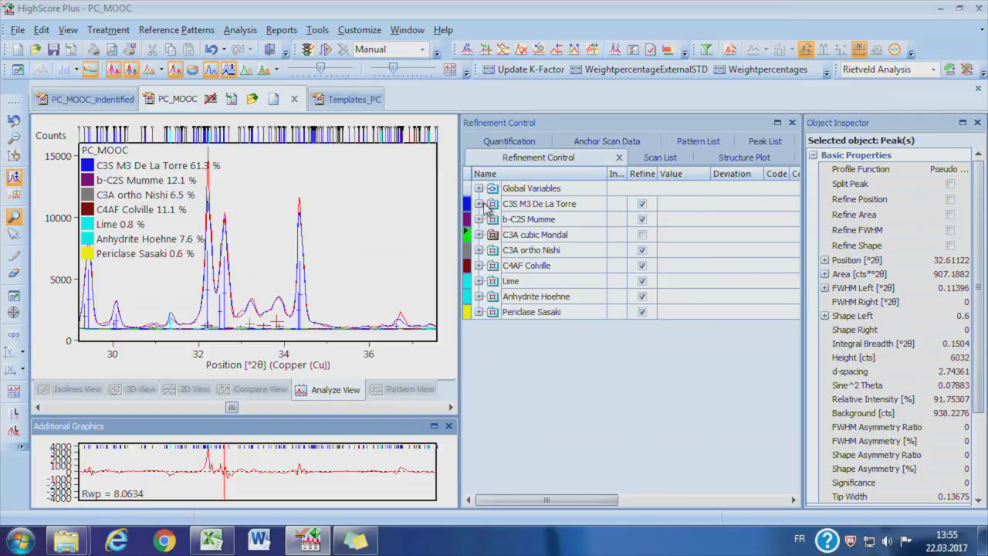
- Enable refinement of the March-Dollase factor of C3S M3 De La Torre and rerun the refinement
left_click(480, 204)
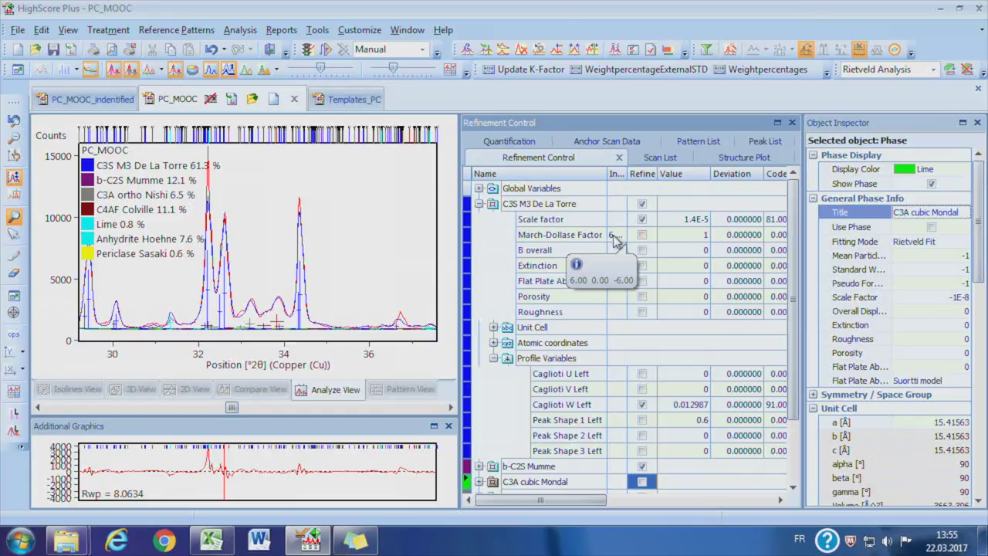
left_click(641, 234)
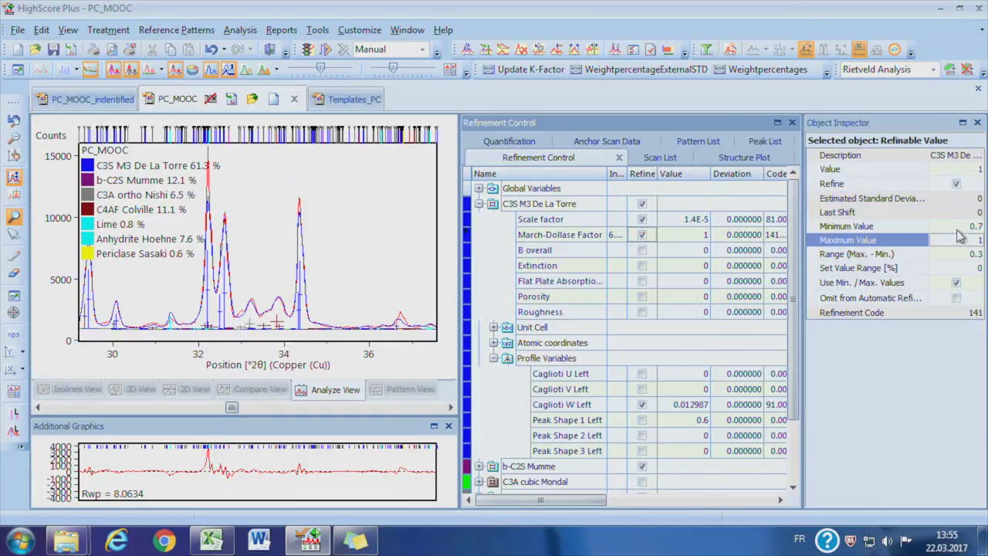
left_click(326, 49)
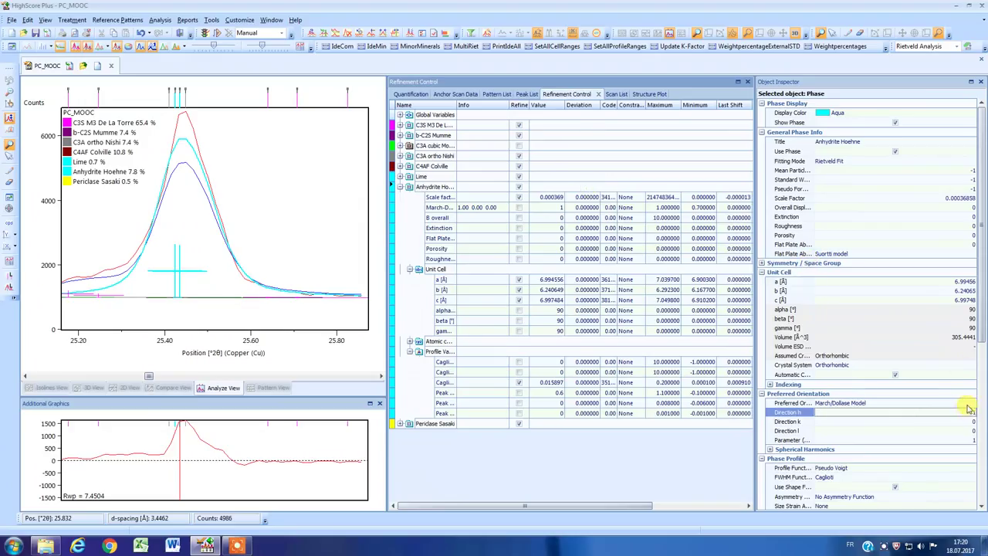
- Set the preferred orientation direction of Anhydrite Hoehne to 2 0 0
left_click(964, 402)
scroll(964, 393, "down", 1)
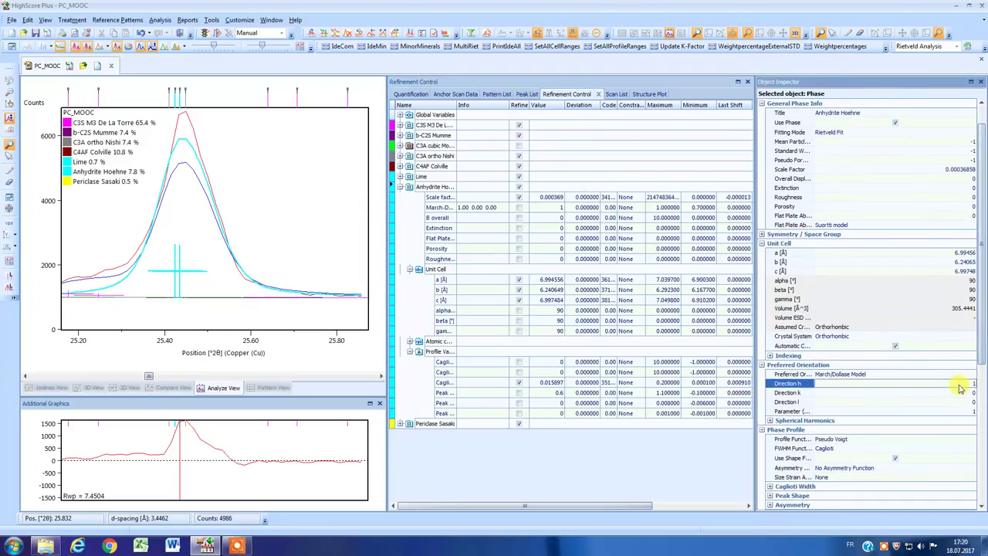
type("2")
left_click(951, 401)
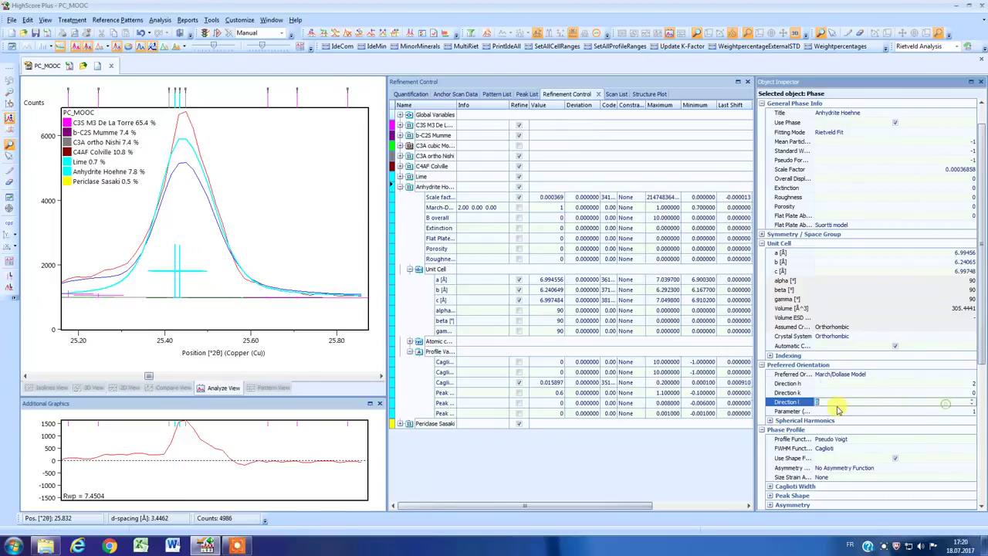
left_click(635, 443)
- Enable refinement of the March-Dollase factor of Anhydrite Hoehne and rerun the refinement
left_click(541, 208)
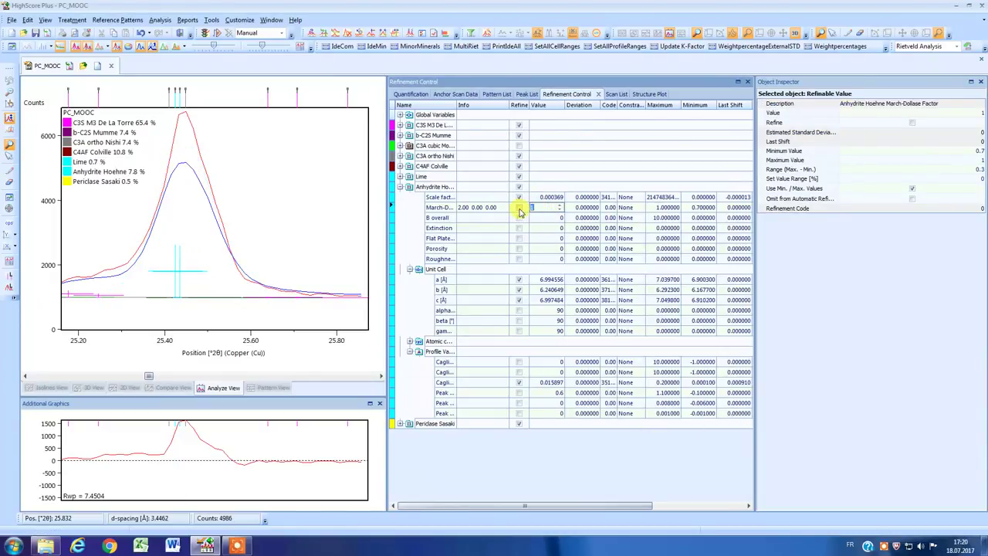
left_click(518, 207)
left_click(965, 150)
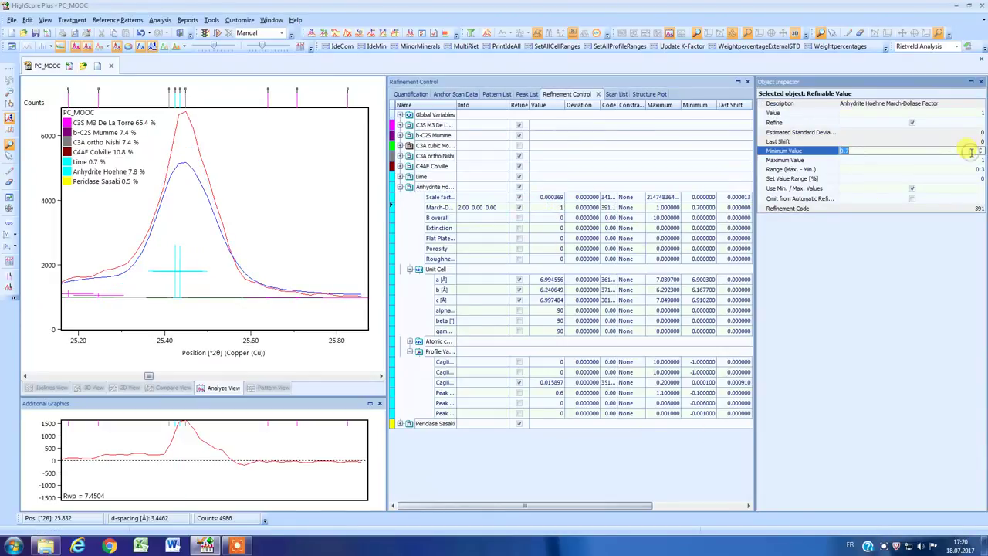
left_click(627, 185)
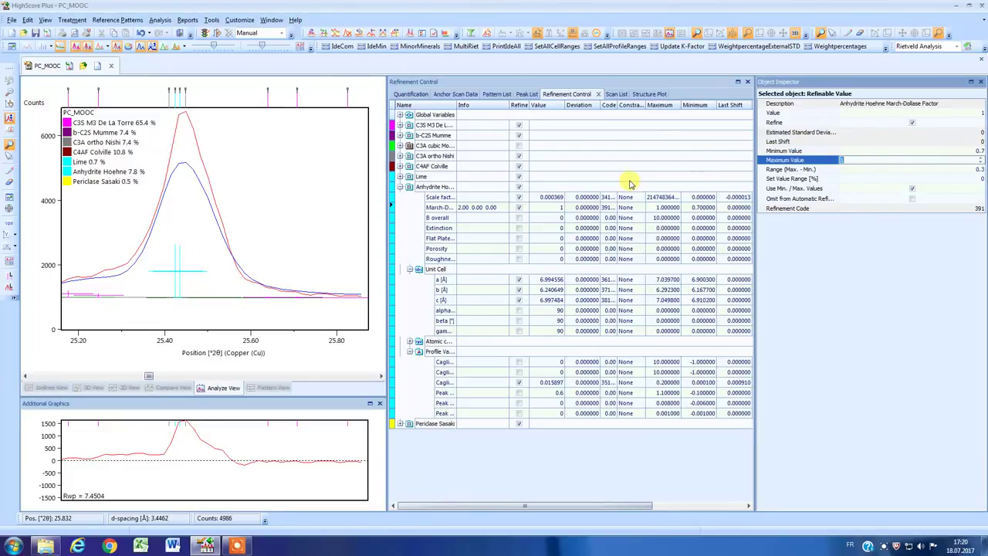
left_click(217, 32)
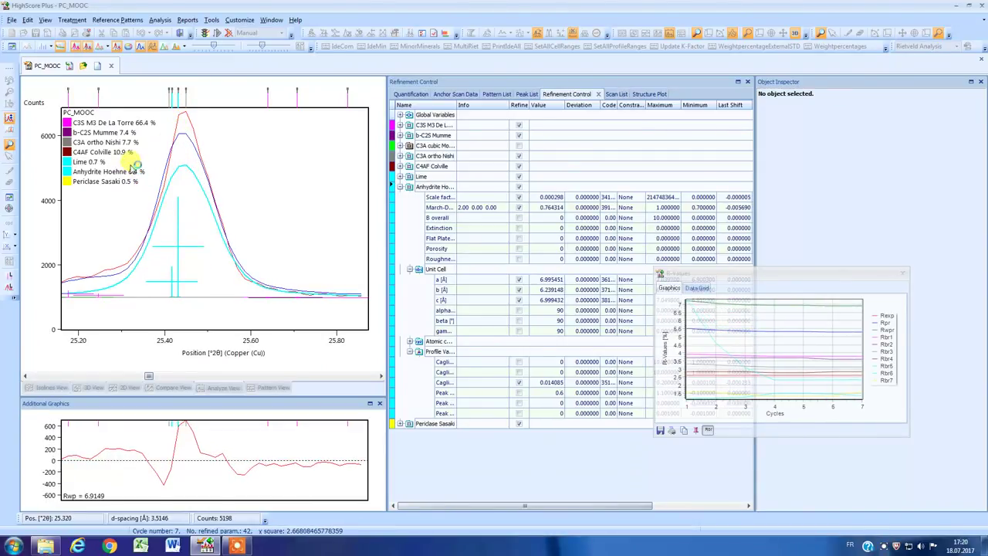
- Check the refined March-Dollase factor of Anhydrite Hoehne, view the full scan range and collapse the phase
left_click(544, 207)
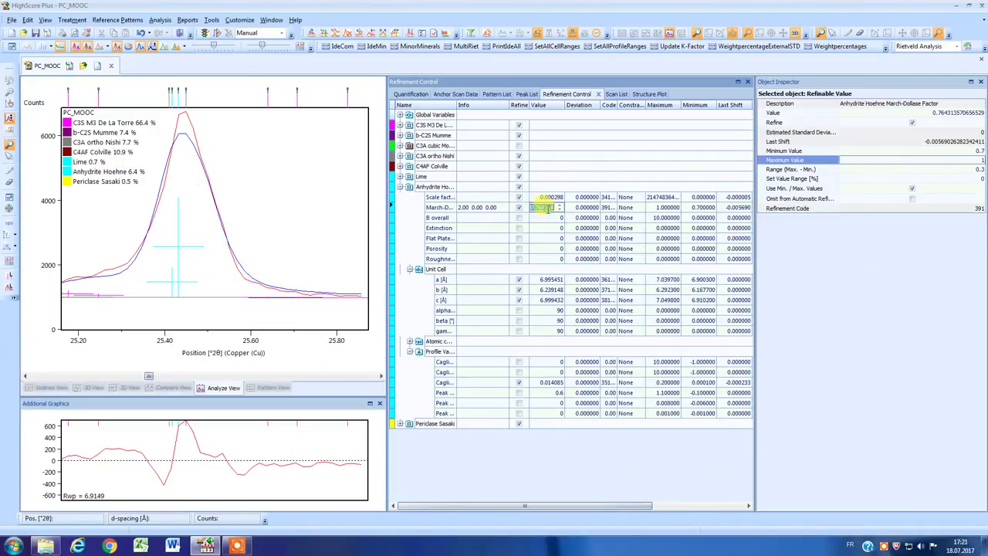
key("Return")
double_click(282, 197)
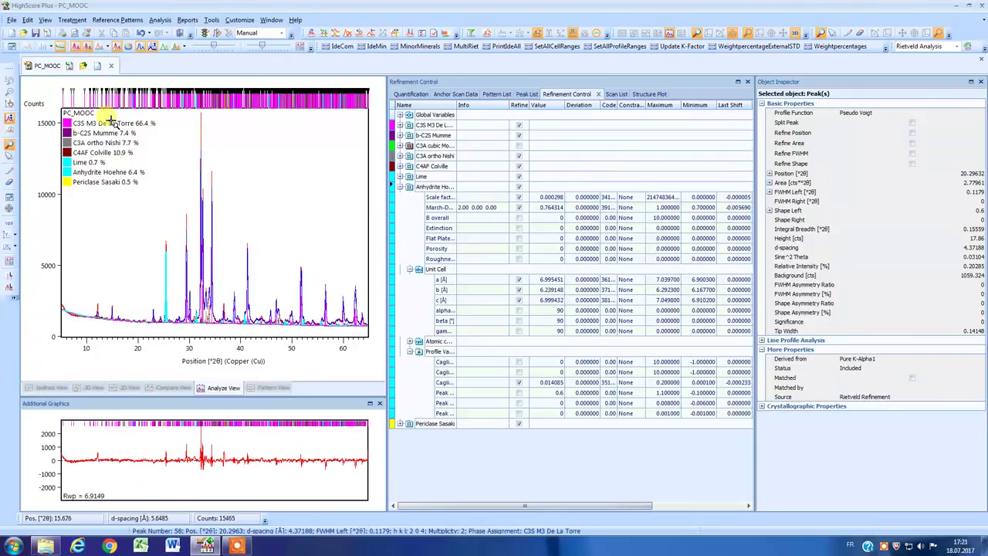
left_click(400, 187)
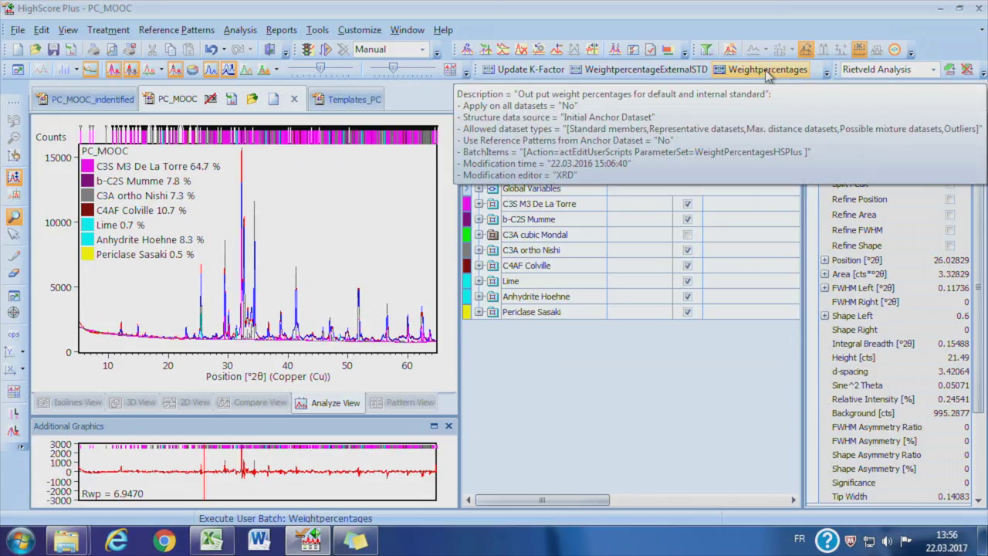
- Output the weight percentages of PC_MOOC and copy the full contents of the WeightPercentagesHS text file from the HighScore folder
left_click(766, 70)
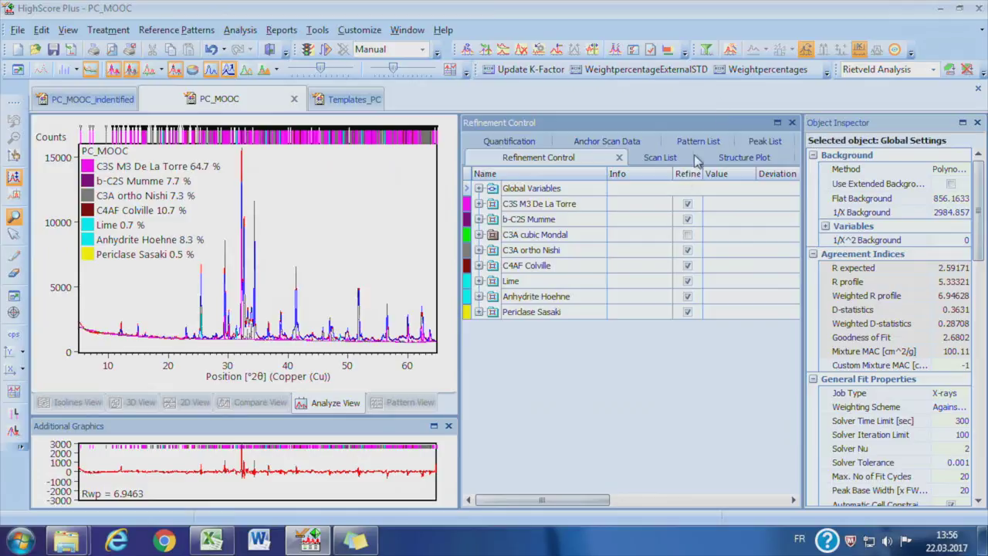
left_click(750, 71)
mouse_move(66, 540)
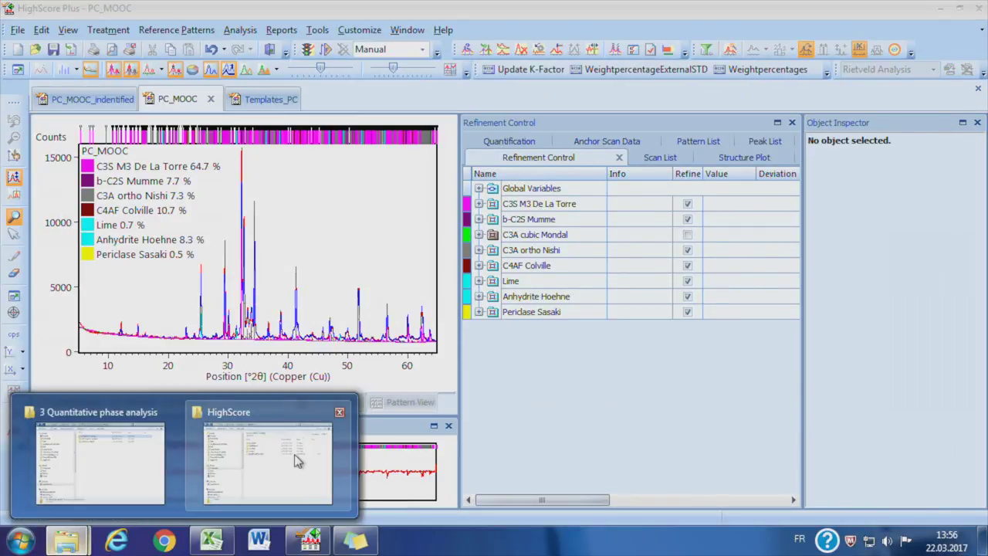
left_click(298, 458)
double_click(468, 232)
key("ctrl+a")
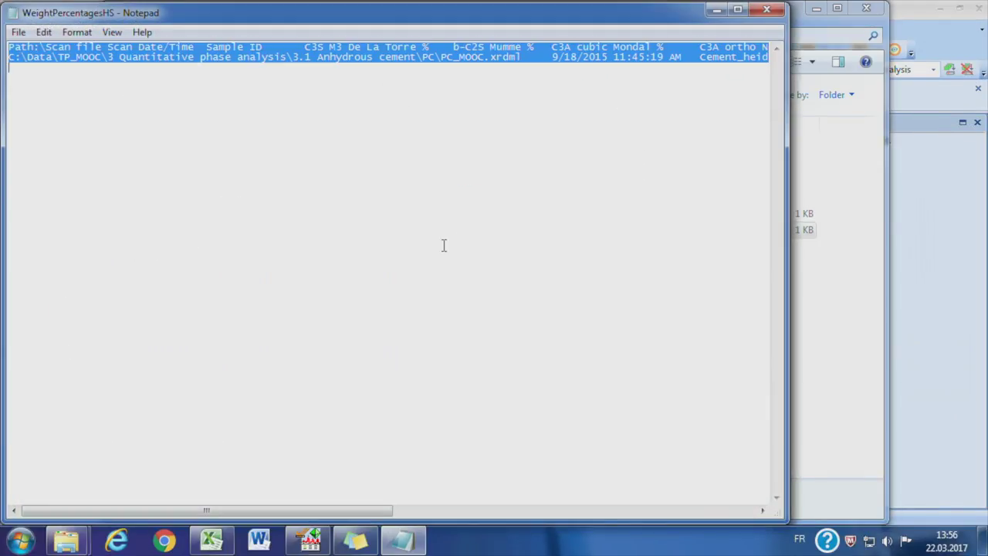
left_click(767, 10)
- Switch to the Output_for demo workbook in Excel and paste the copied results at cell B6 of Sheet1
left_click(212, 541)
left_click(52, 222)
left_click(133, 216)
left_click(132, 225)
key("ctrl+v")
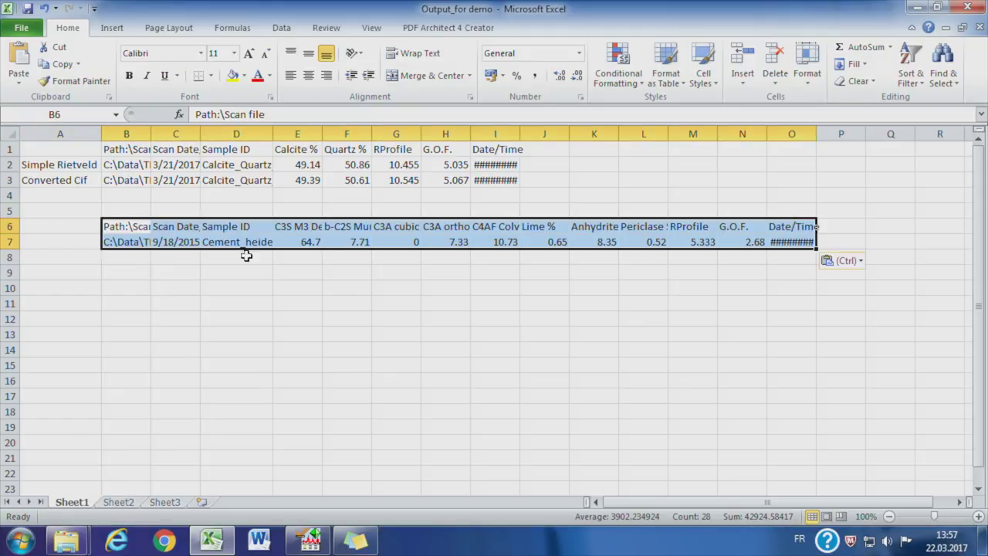
left_click(832, 268)
left_click(346, 315)
- Enter the label "Cement," in cell A7 and select the C3S and b-C2S percentages in that row
left_click(76, 243)
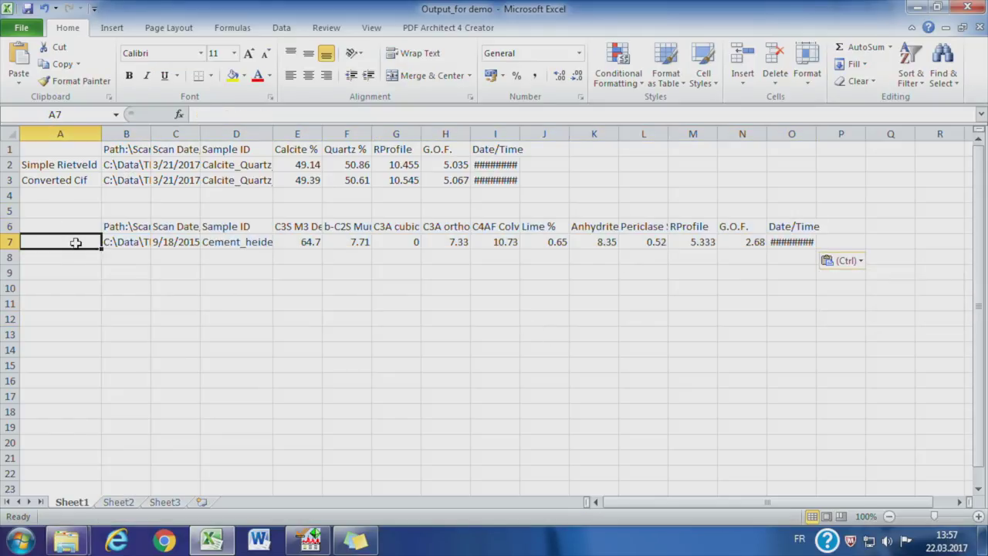
type("Cement,")
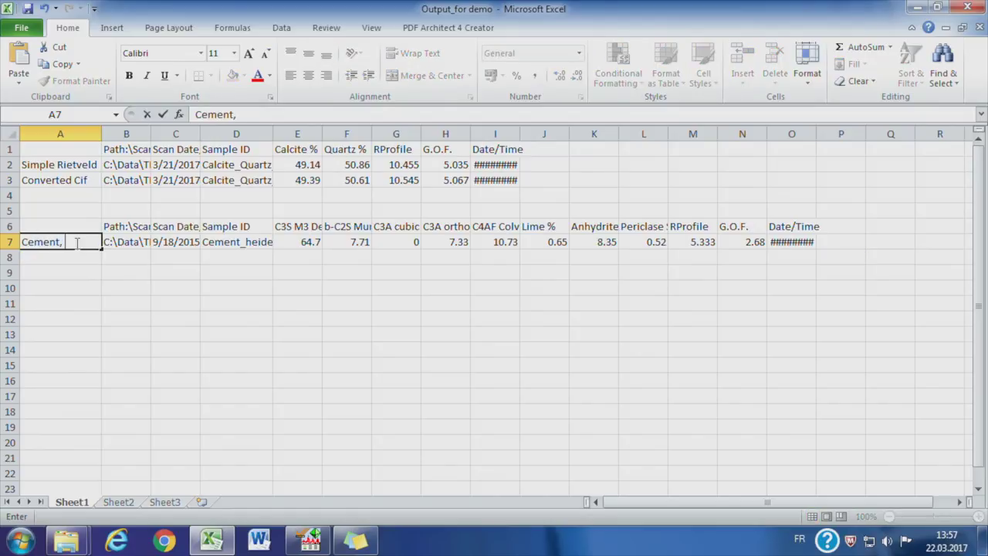
key("Return")
left_click(197, 244)
left_click_drag(282, 242, 347, 242)
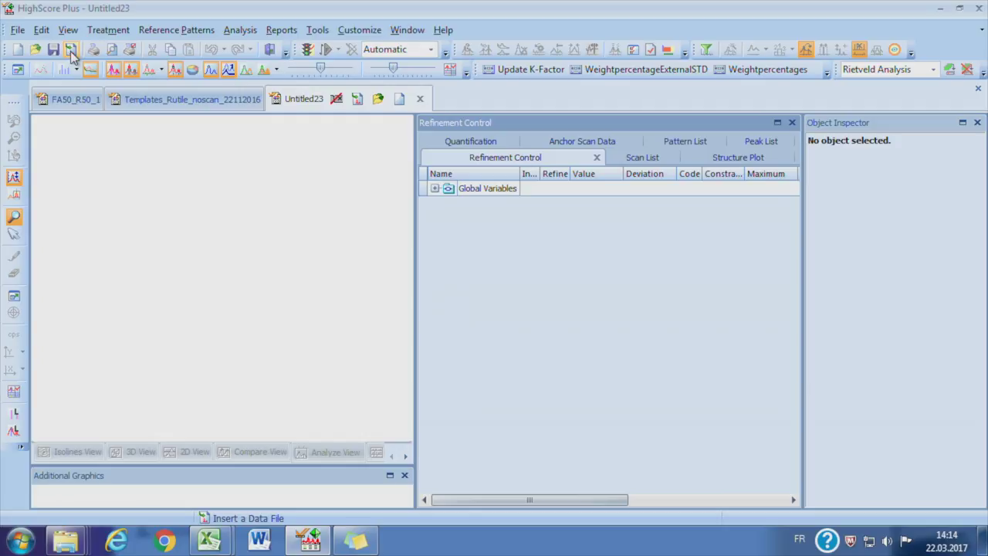
- Insert the fly ash scan FA50_R50_1 from the Internal Standard folder into the empty HighScore Plus document
left_click(71, 51)
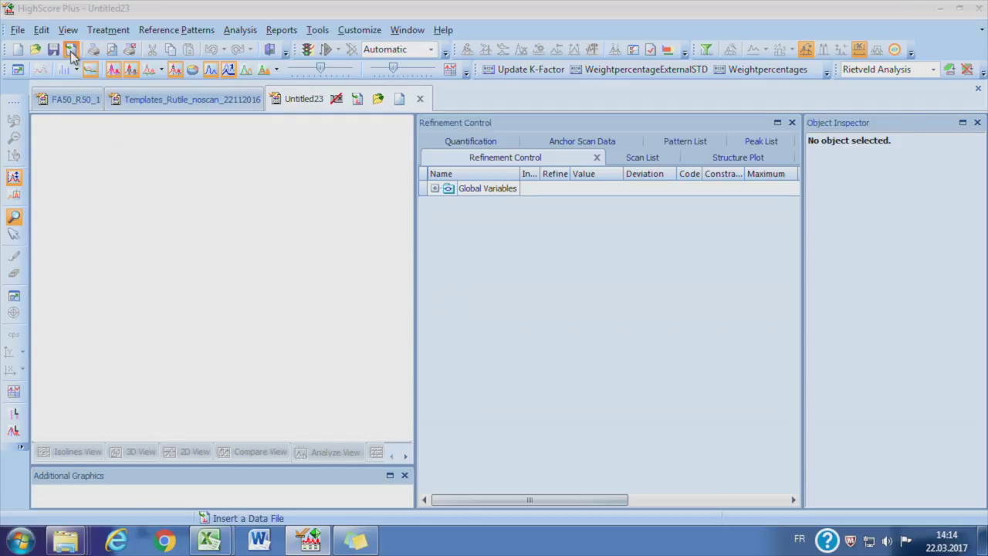
left_click(334, 157)
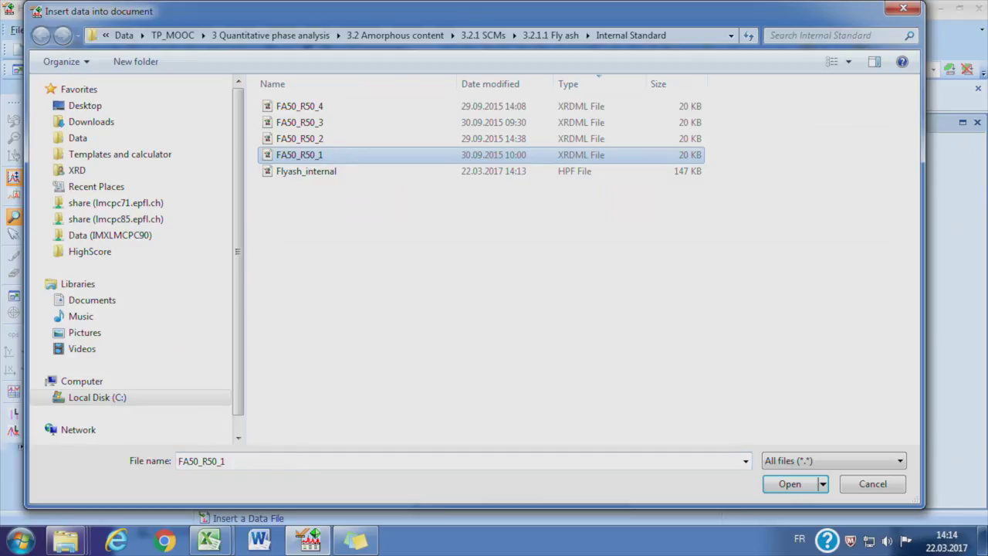
left_click(791, 487)
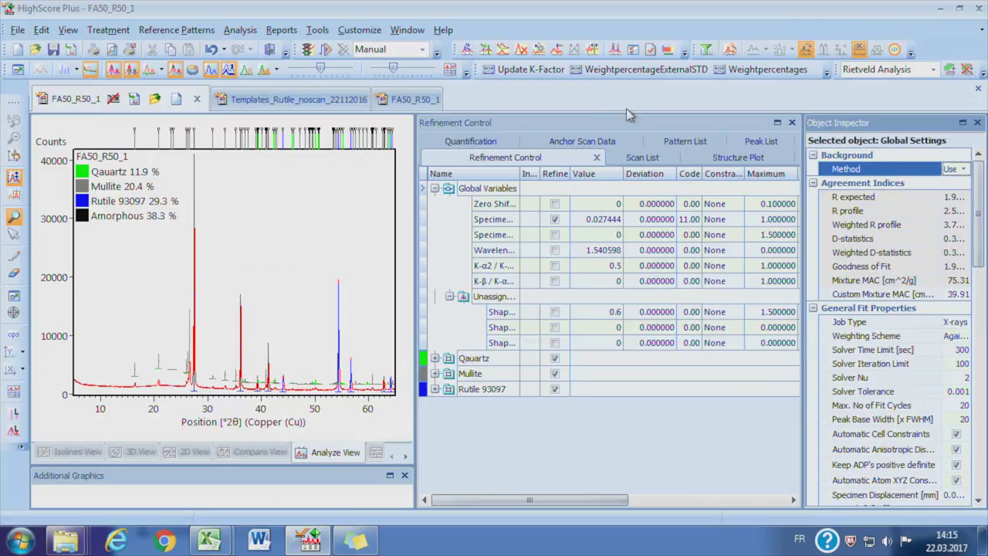
- Determine the automatic background of FA50_R50_1 with granularity 37, viewing the intensities on a logarithmic scale, and accept it
left_click(502, 49)
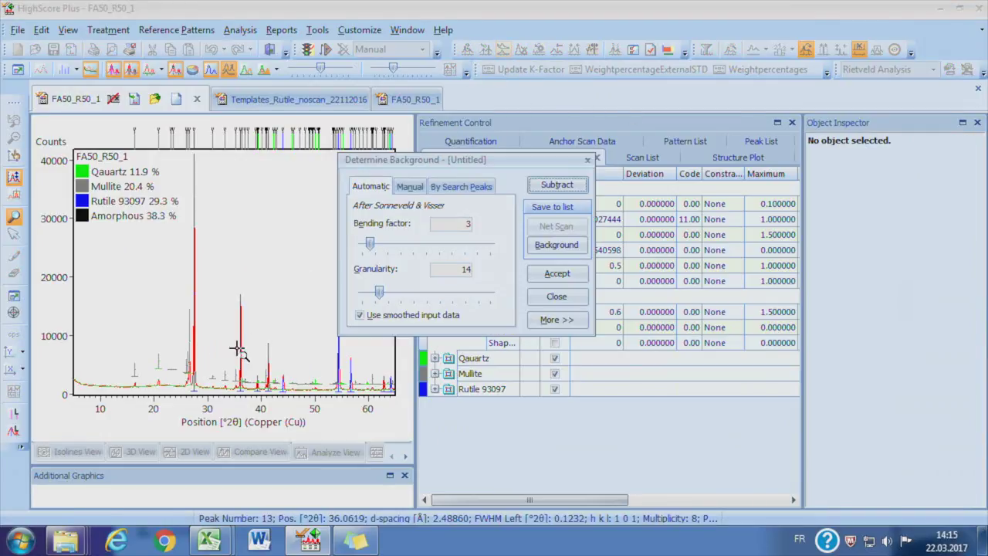
left_click(9, 354)
left_click(10, 354)
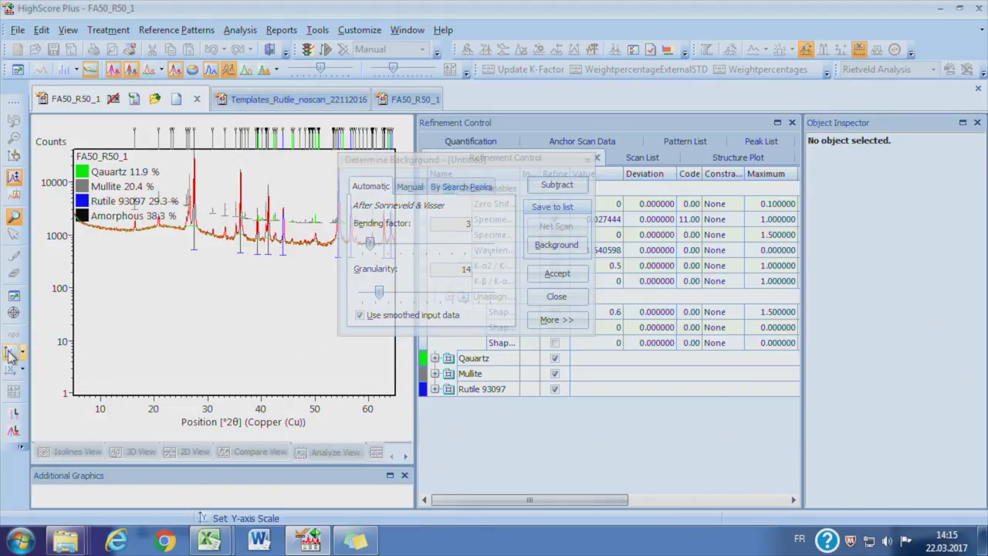
left_click_drag(442, 169, 536, 174)
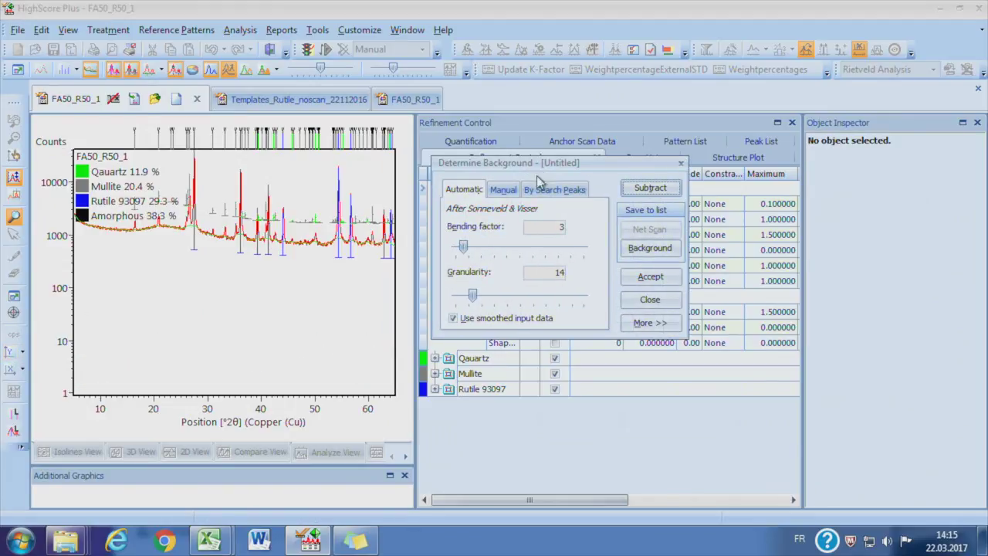
left_click_drag(472, 295, 502, 301)
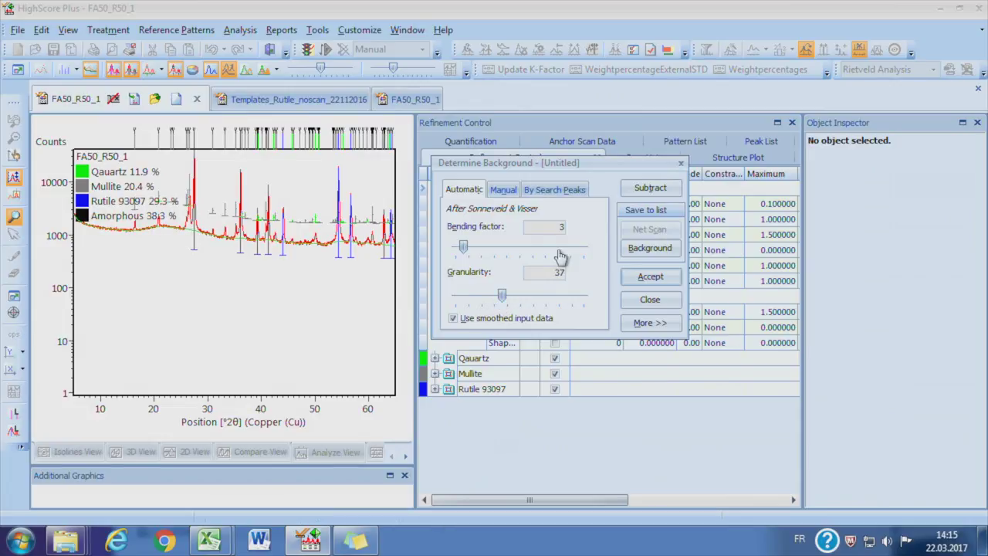
left_click(650, 277)
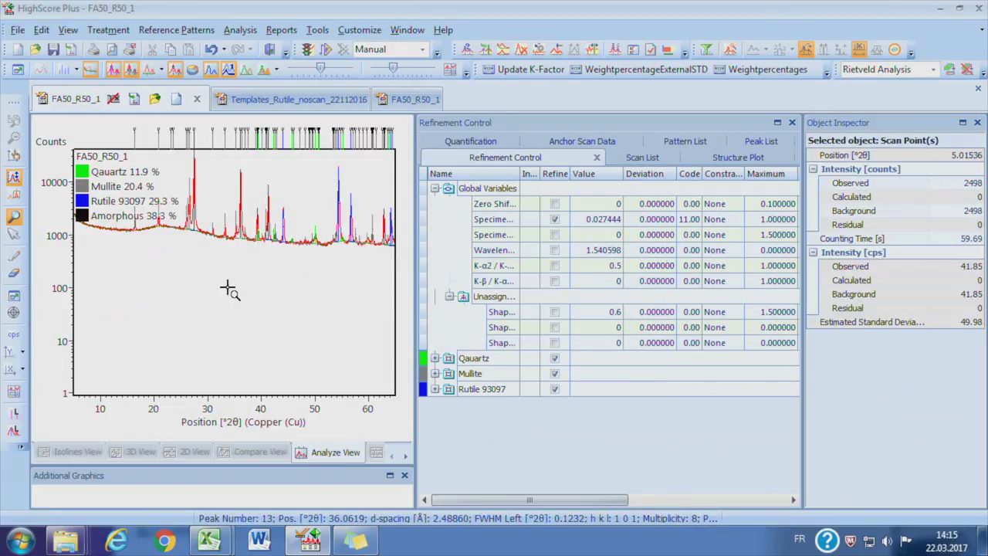
- Run the Rietveld refinement of FA50_R50_1 with the quartz, mullite and rutile phases
left_click(195, 241)
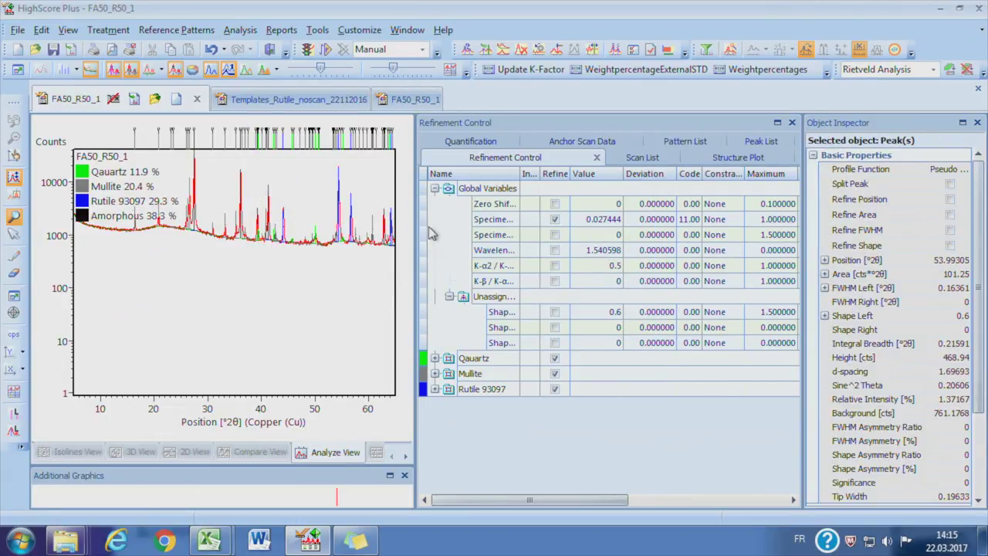
left_click(332, 49)
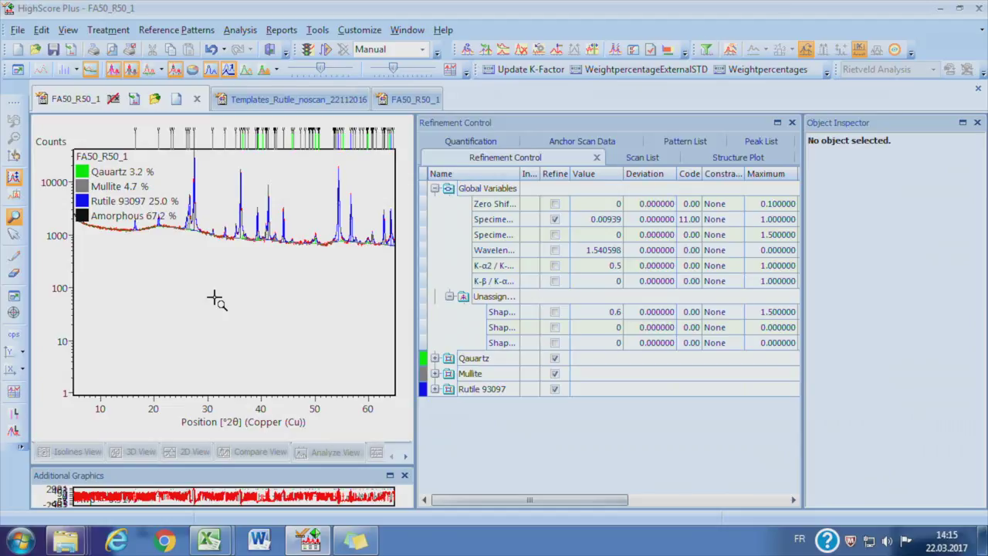
left_click(9, 390)
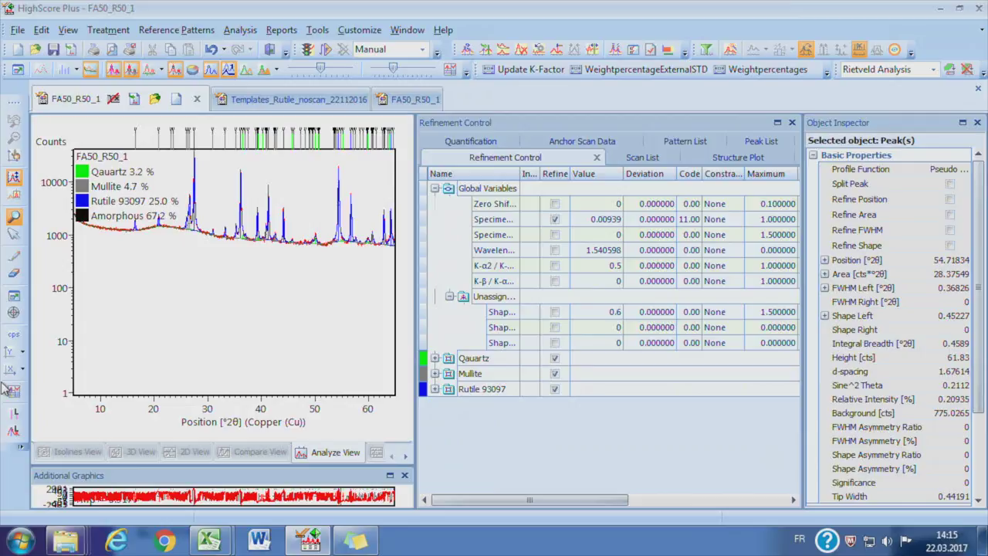
- Examine the strongest rutile reflection near 27.4 °2θ on a square-root intensity scale to identify its hkl indices
left_click(10, 352)
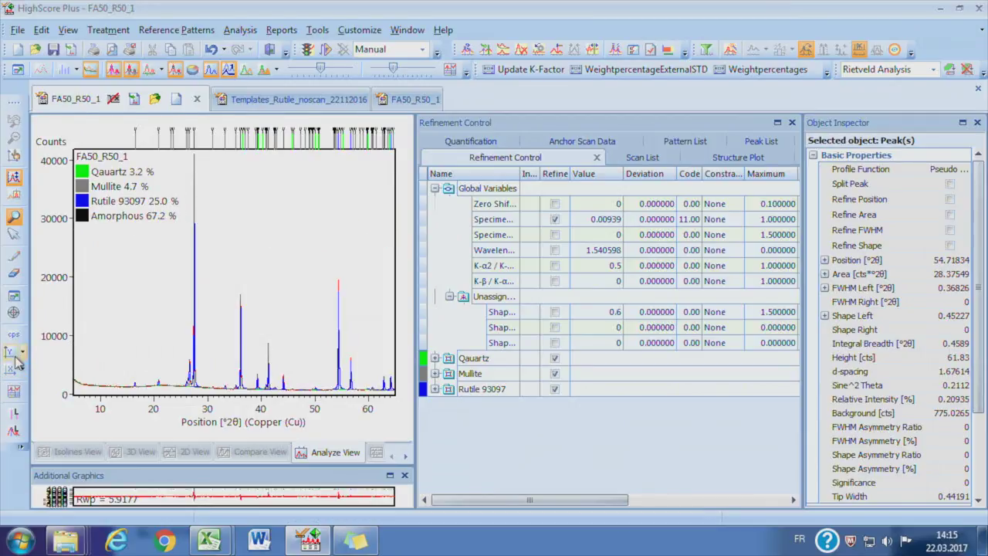
left_click(16, 362)
left_click_drag(211, 384, 212, 386)
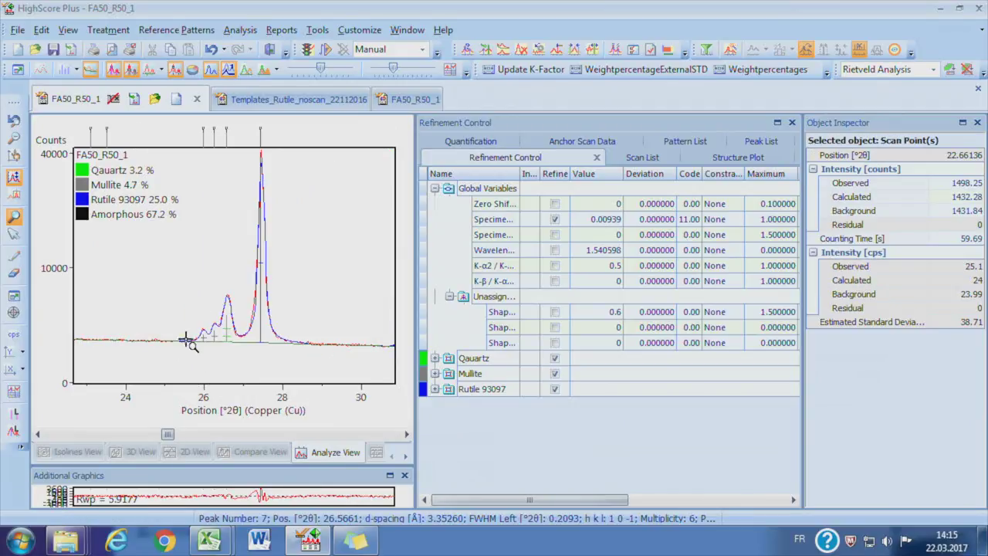
left_click(610, 394)
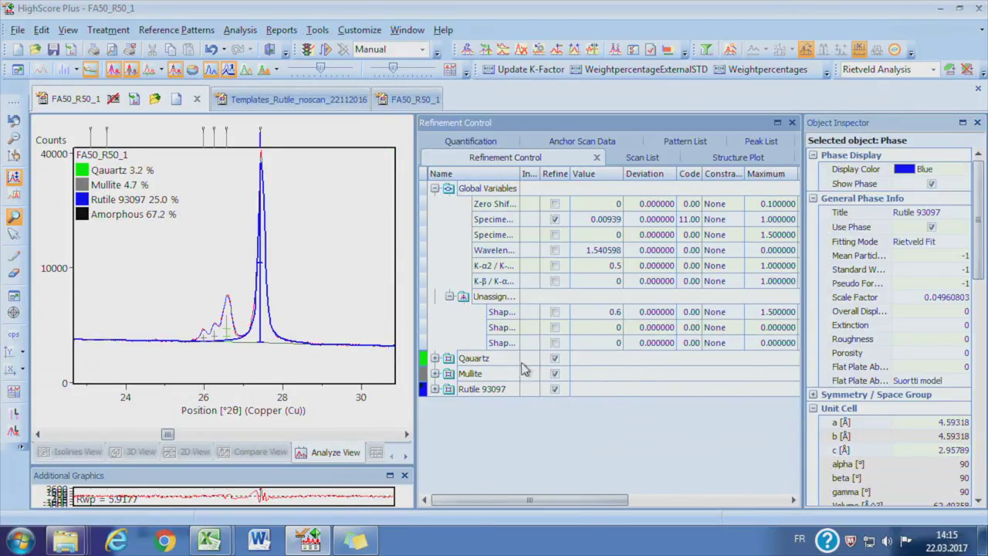
left_click(262, 140)
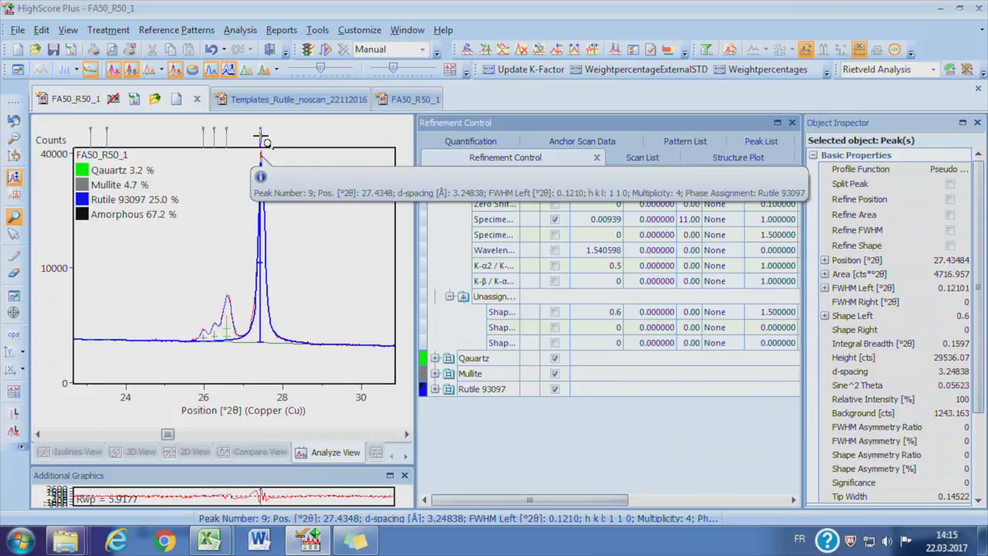
- Set the preferred orientation direction of the Rutile 93097 phase to h 1, k 1, l 0
left_click(435, 388)
left_click(587, 420)
key("Return")
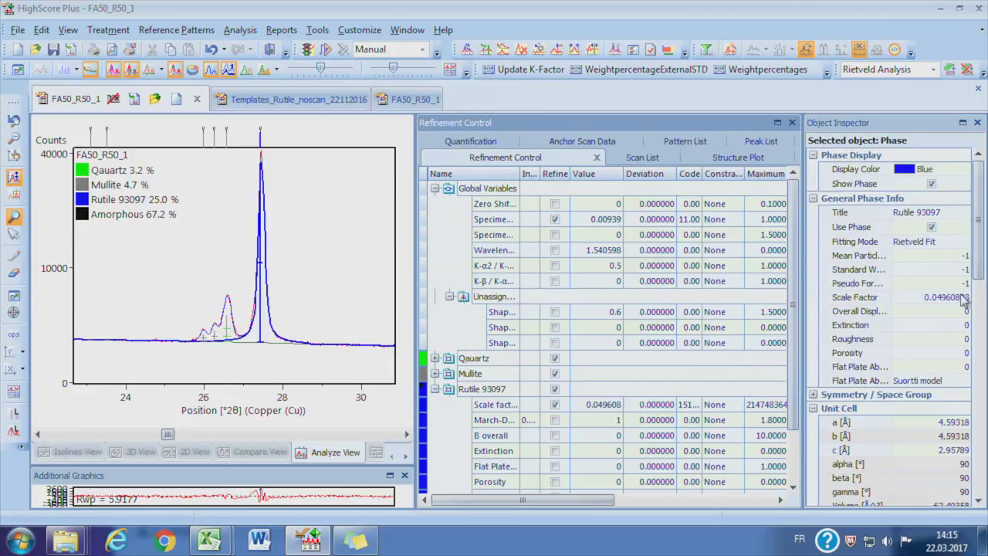
left_click_drag(984, 267, 977, 360)
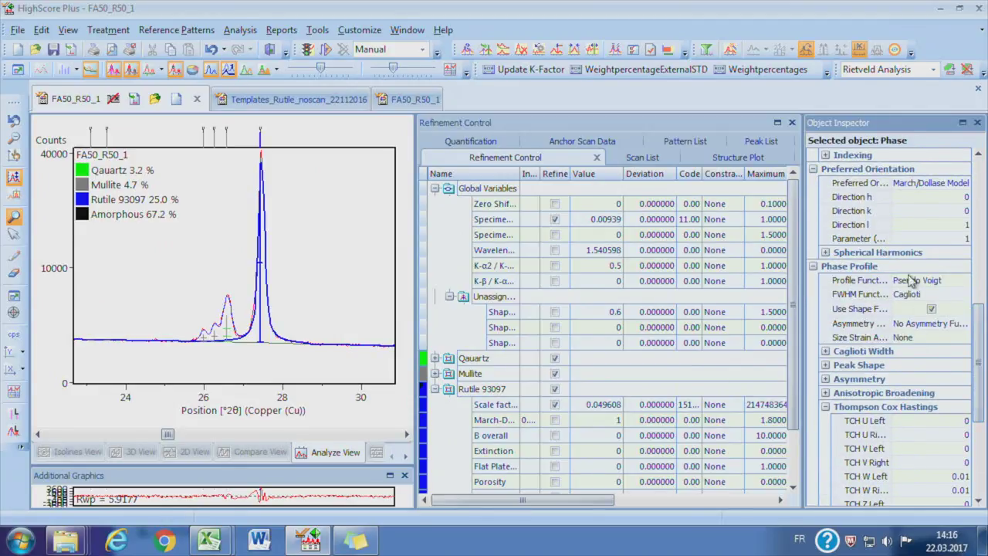
left_click(953, 198)
left_click(954, 211)
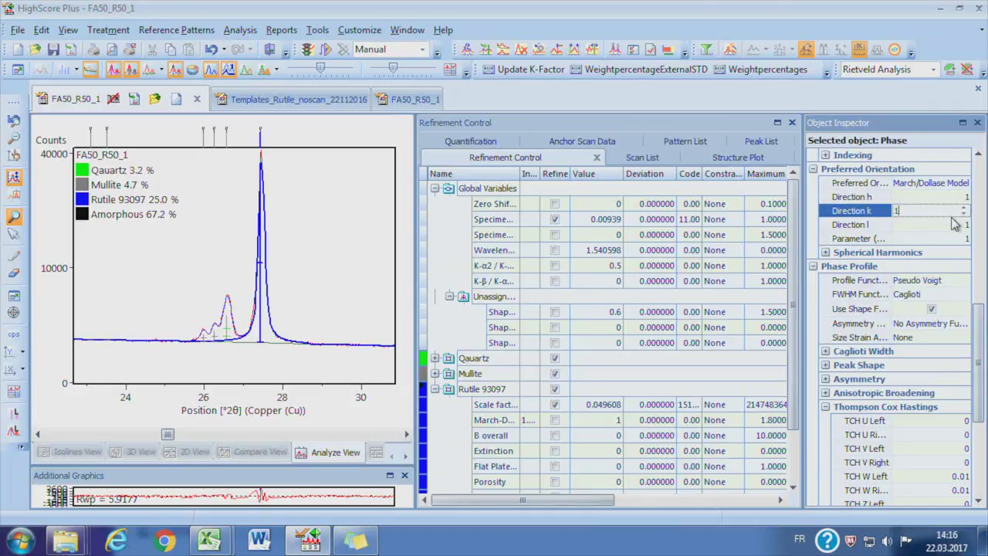
type("1")
left_click(953, 224)
type("0")
key("Return")
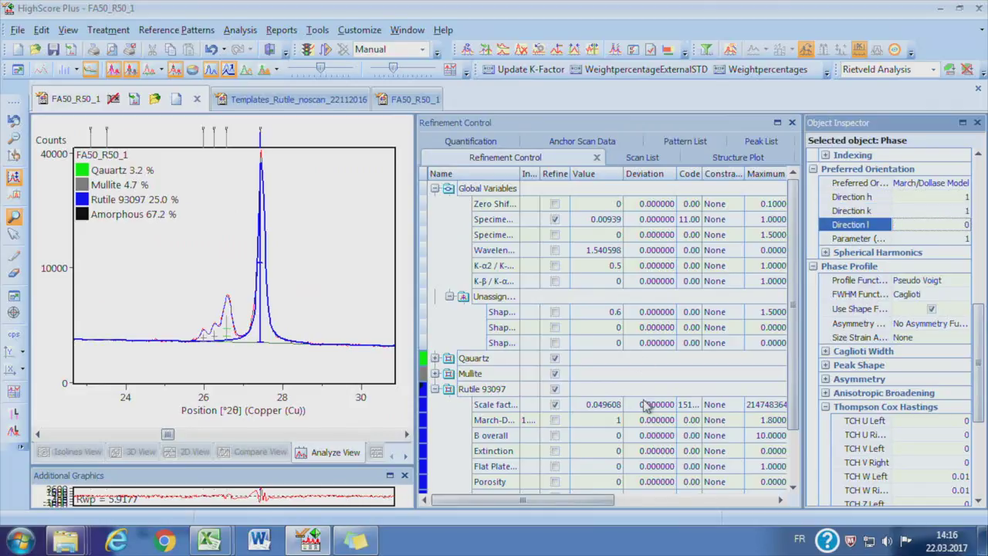
- Enable refinement of rutile's March-Dollase parameter and limit it to a maximum of 1 and a minimum of 0.7
left_click(553, 420)
left_click(765, 422)
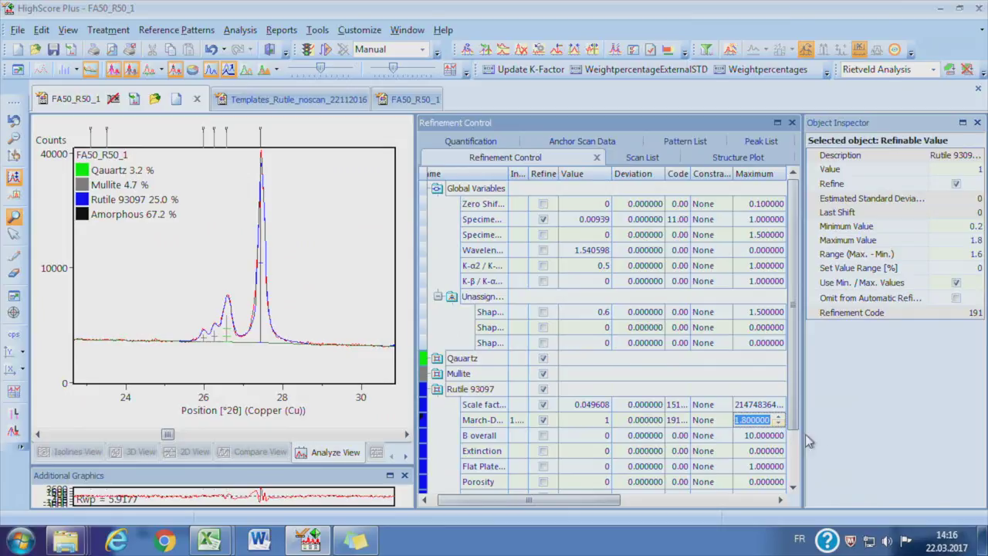
type("1")
left_click(965, 226)
type(".7")
- Collapse the rutile parameters and rerun the Rietveld refinement of FA50_R50_1 over the full pattern
left_click(423, 500)
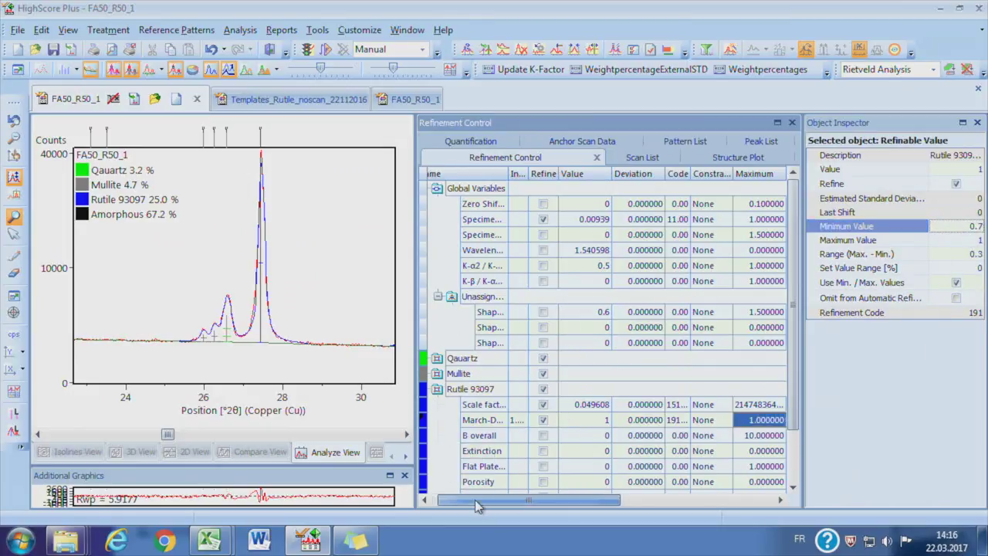
left_click(435, 389)
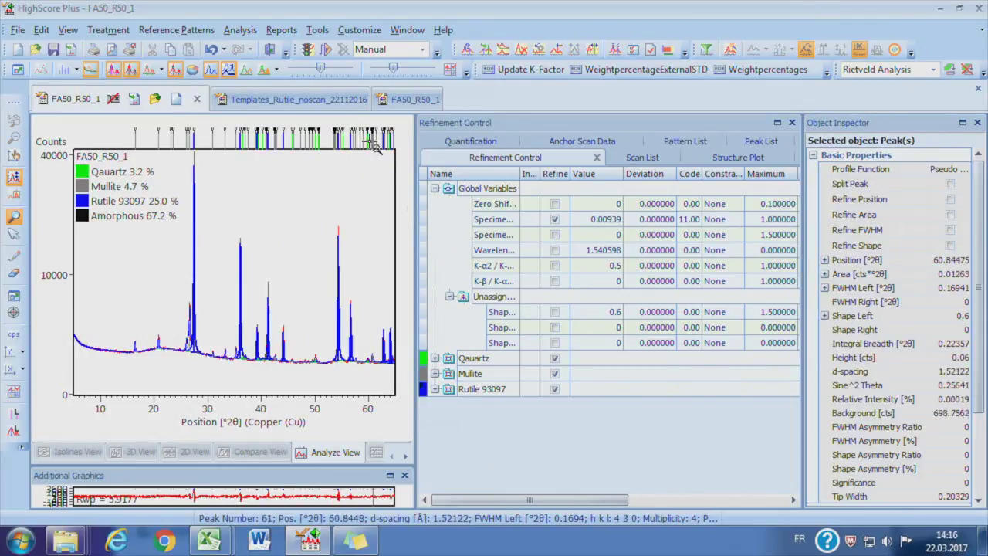
left_click(325, 49)
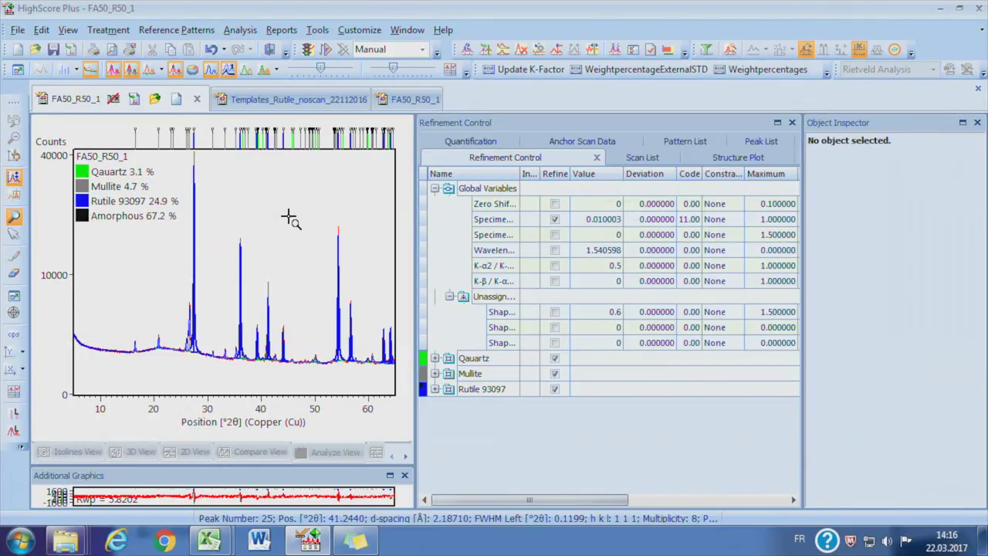
left_click(286, 214)
double_click(265, 221)
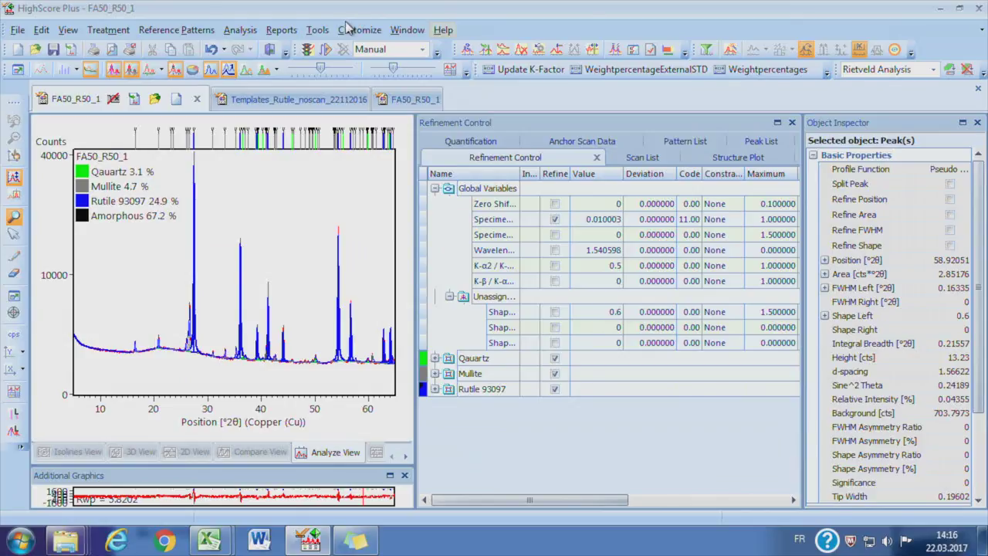
- Change the Fitting/Rietveld program settings so that weight percentages are shown As Received
left_click(347, 29)
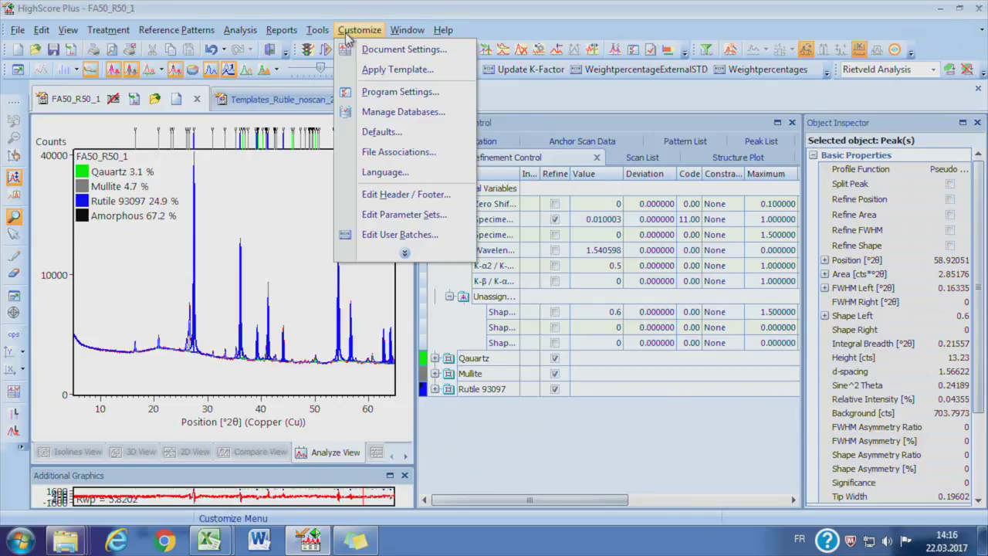
left_click(363, 96)
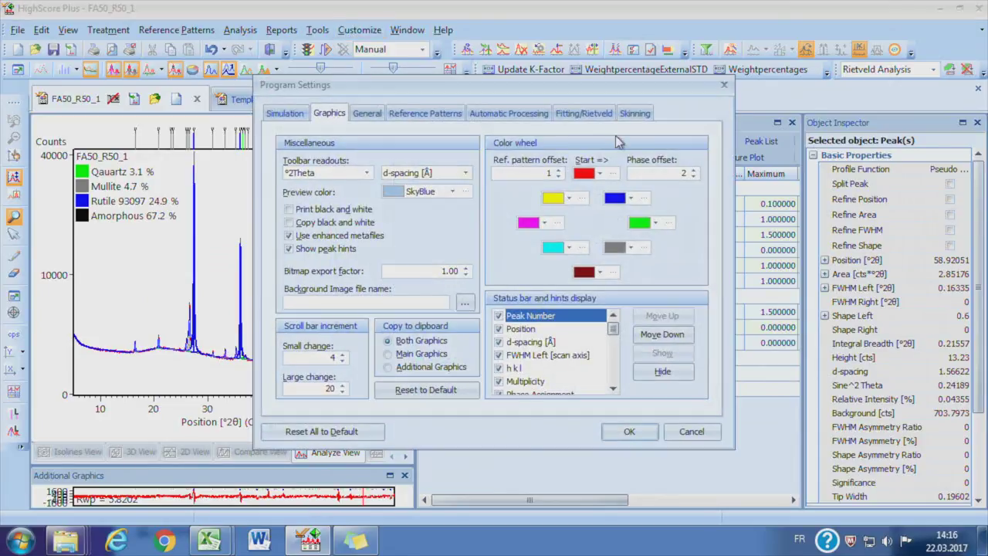
left_click(588, 113)
left_click(575, 317)
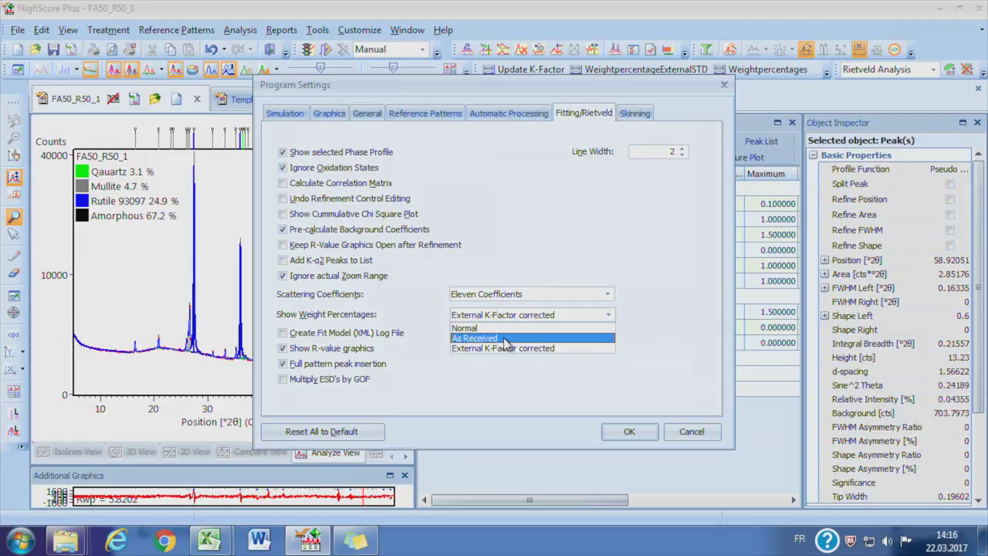
left_click(505, 339)
left_click(629, 431)
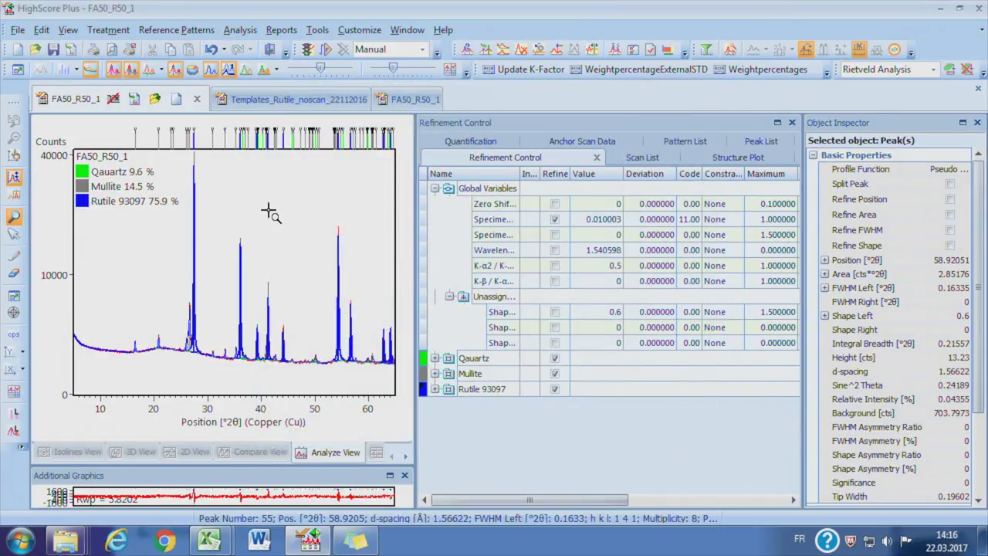
- Set the standard weight percentage of the Rutile 93097 phase to 48.1
left_click(479, 400)
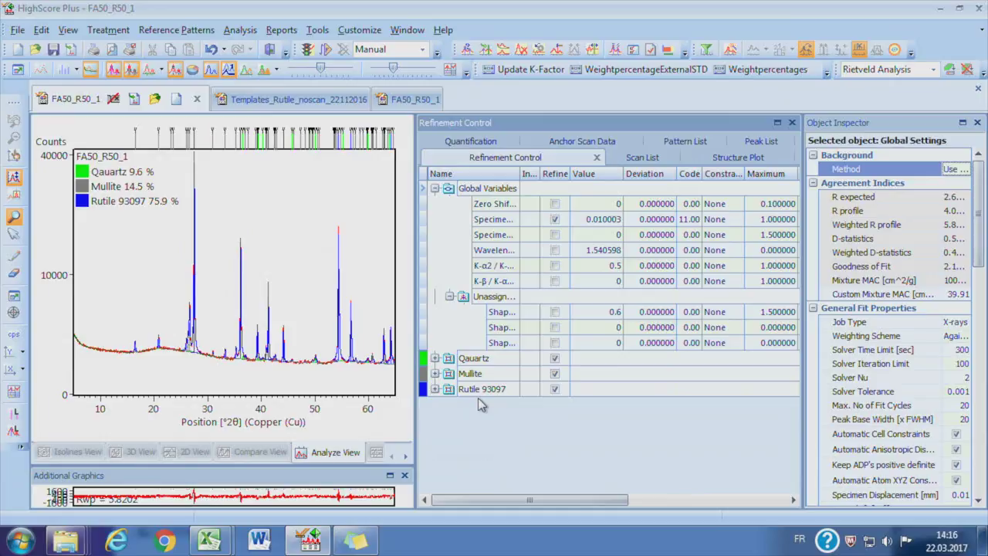
left_click(622, 393)
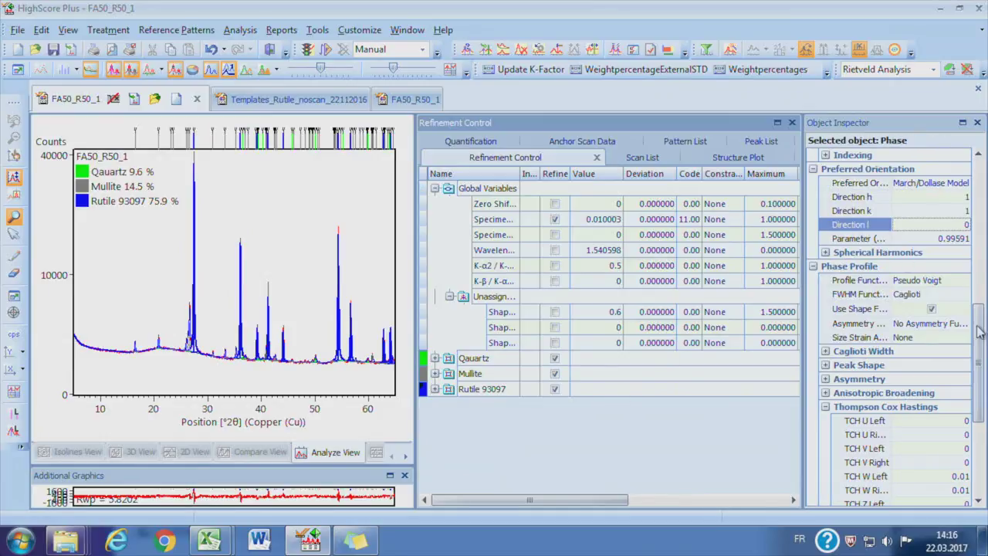
left_click_drag(982, 363, 984, 196)
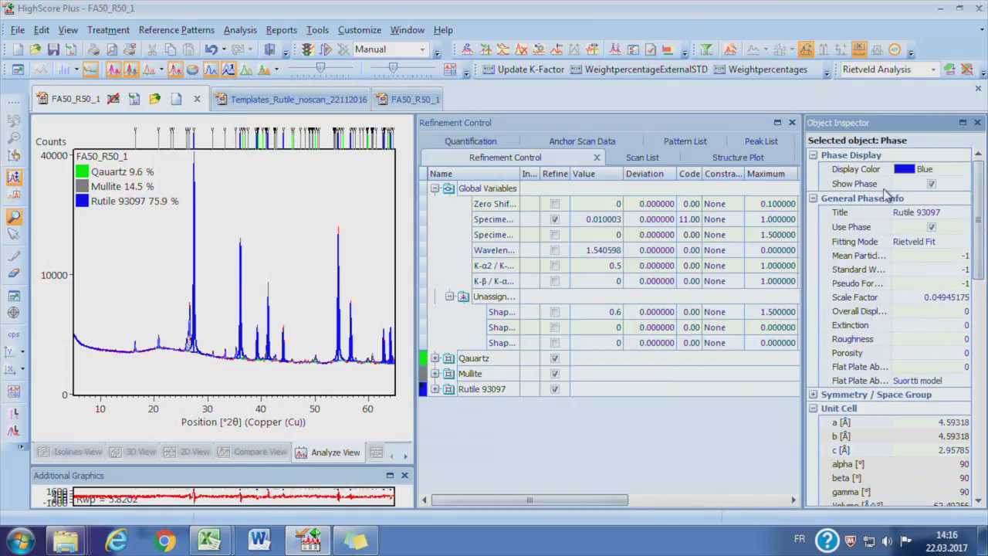
left_click_drag(892, 160, 912, 160)
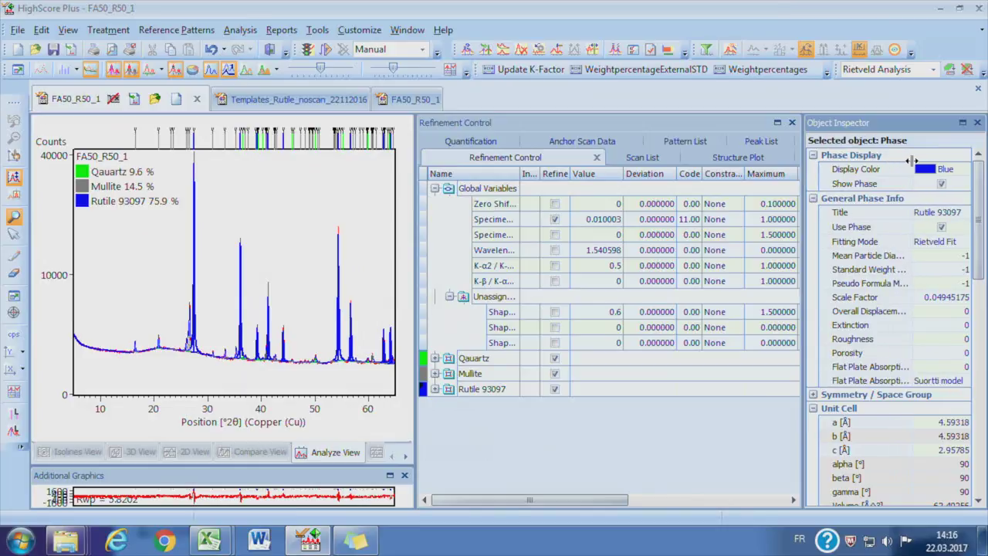
left_click(926, 272)
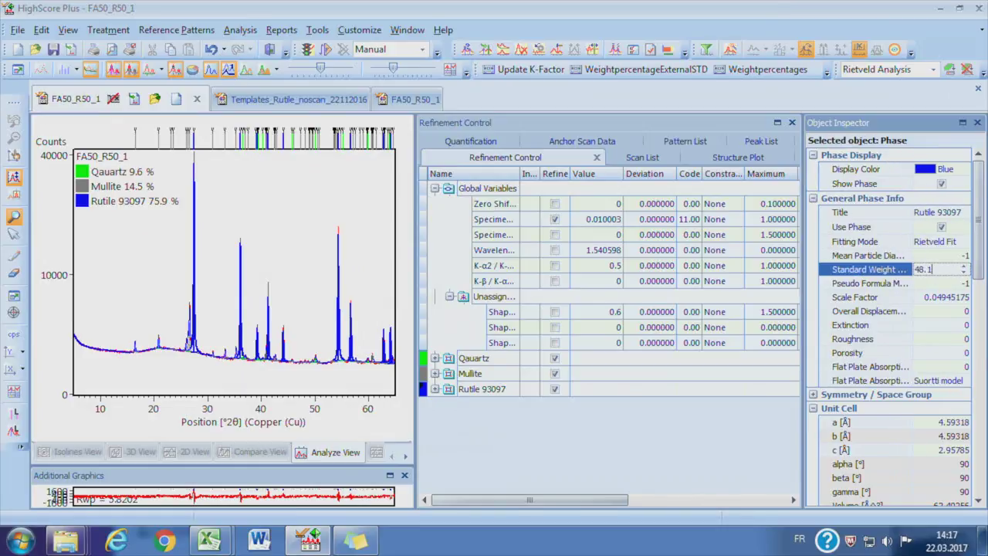
key("Return")
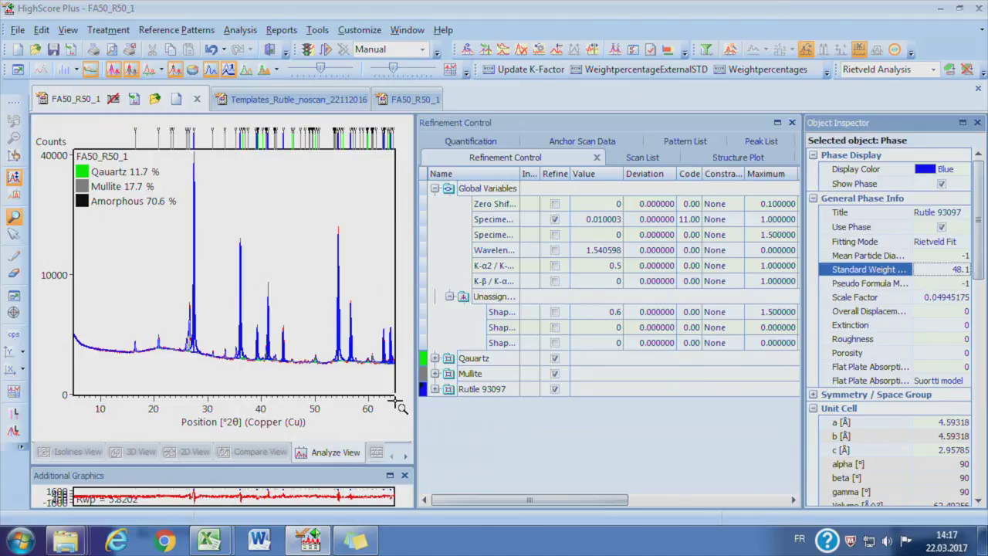
left_click(195, 223)
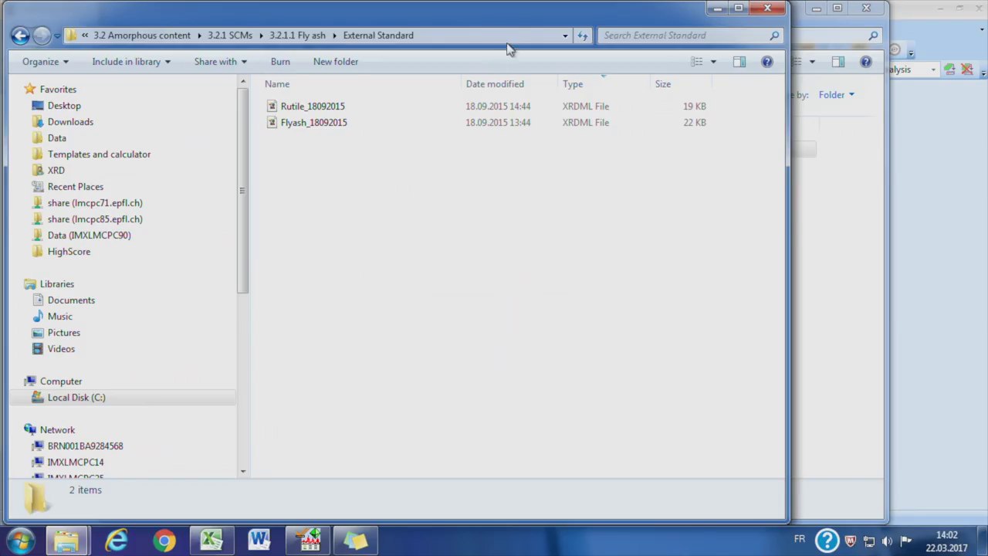
- In the file explorer, open the XRD TP_MOOC - Demo folder from the Desktop
left_click_drag(523, 19, 630, 152)
left_click(587, 122)
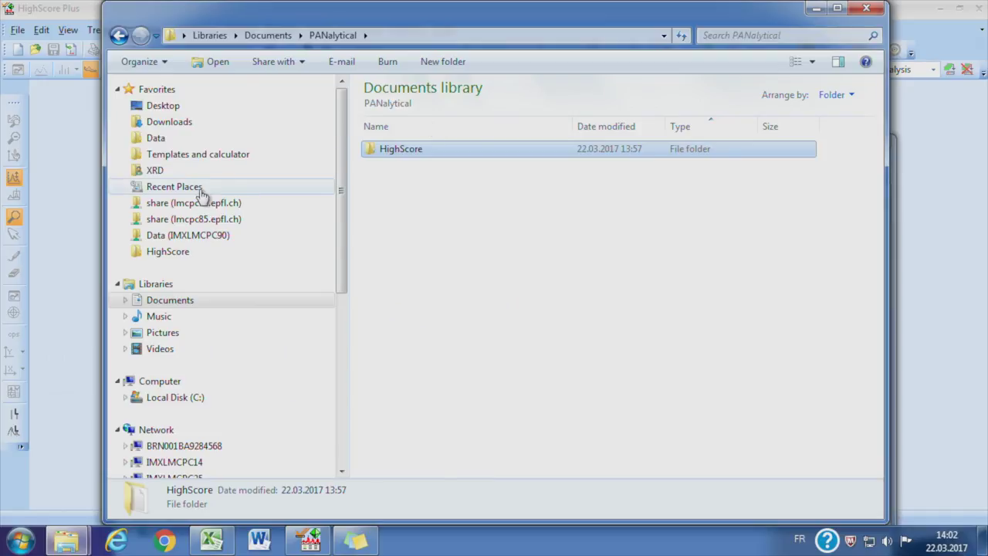
left_click(204, 106)
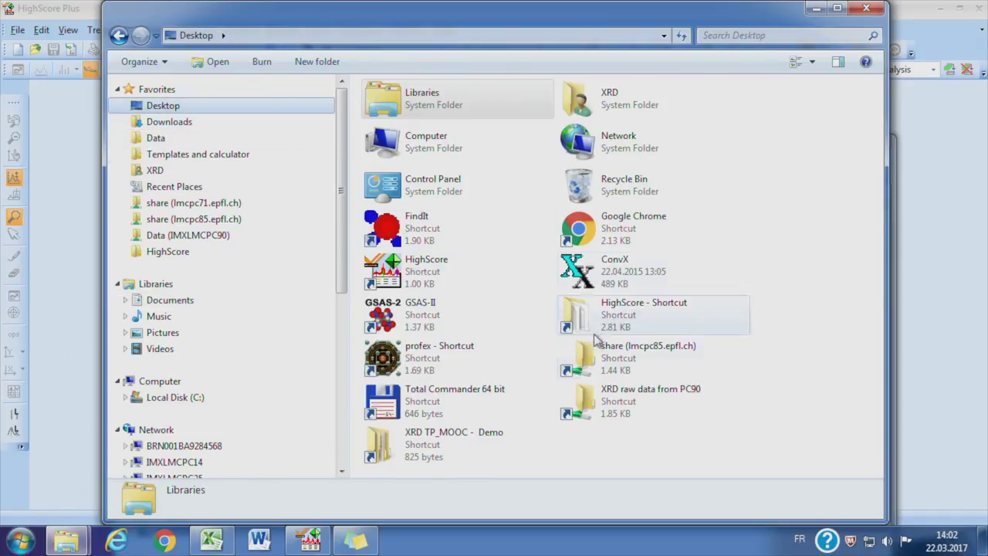
left_click(420, 442)
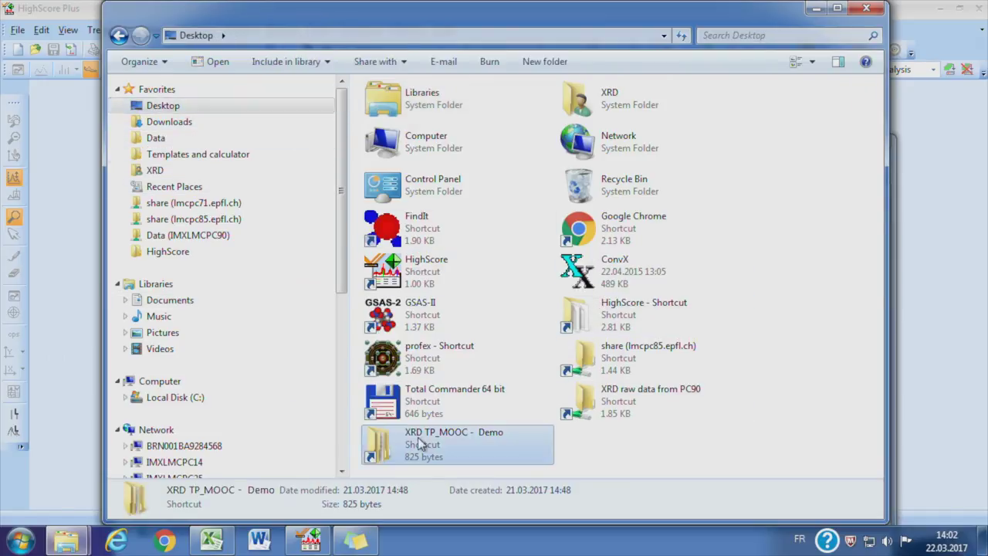
double_click(419, 442)
- Open Flyash_MOOC_identified from the 1.3.1 Fly ash folder under 1 Phase Identification and 1.3 SCMs
double_click(421, 160)
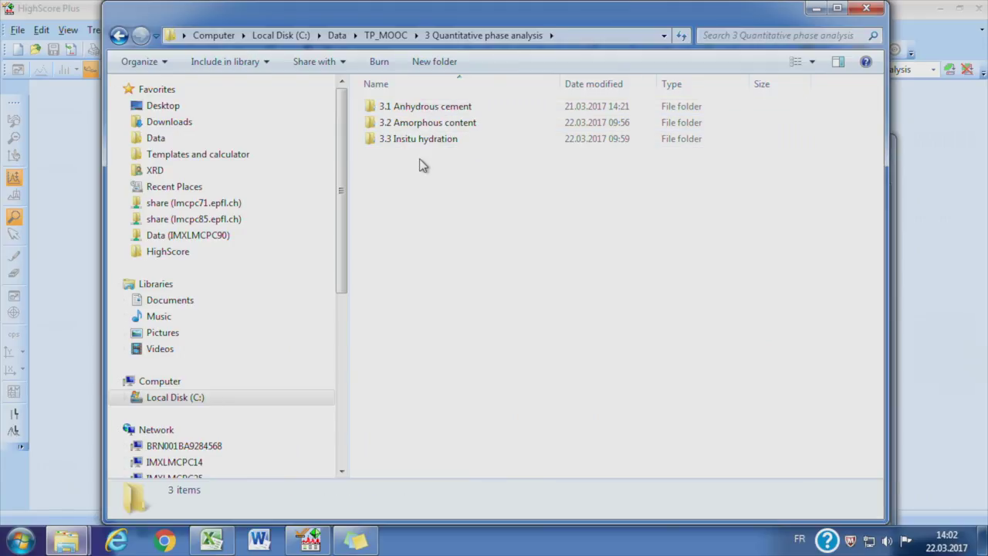
key("BackSpace")
double_click(435, 123)
left_click(428, 141)
double_click(429, 143)
double_click(437, 108)
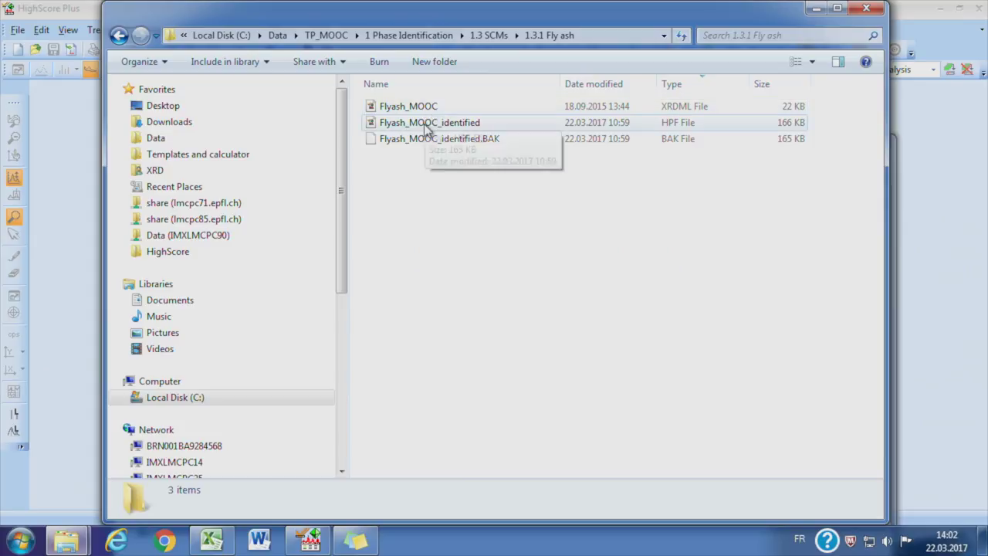
left_click(424, 125)
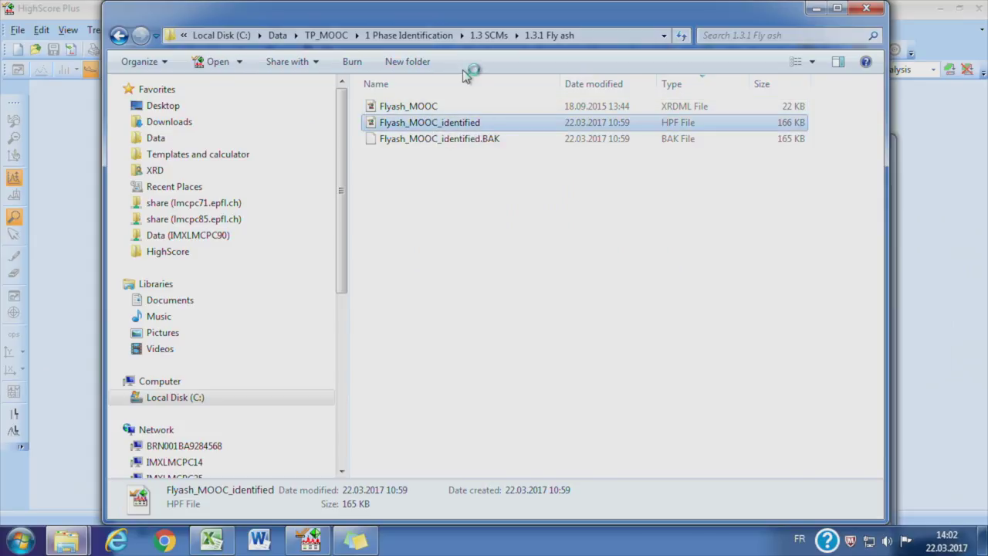
left_click(818, 11)
left_click(834, 139)
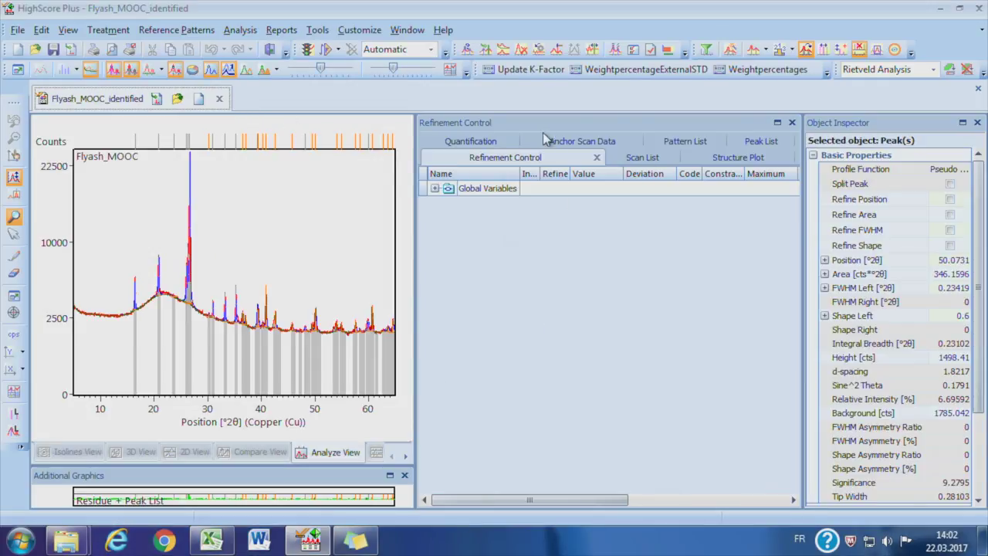
- Review the accepted reference patterns of the identified fly ash, including aluminum silicate and silicon oxide 00-033-1161
left_click(679, 142)
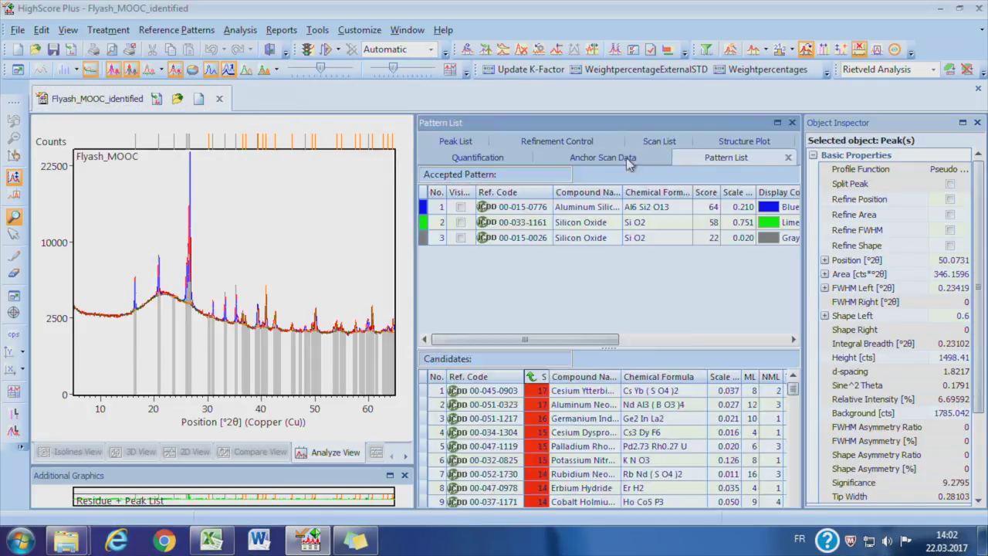
left_click(519, 213)
left_click(522, 226)
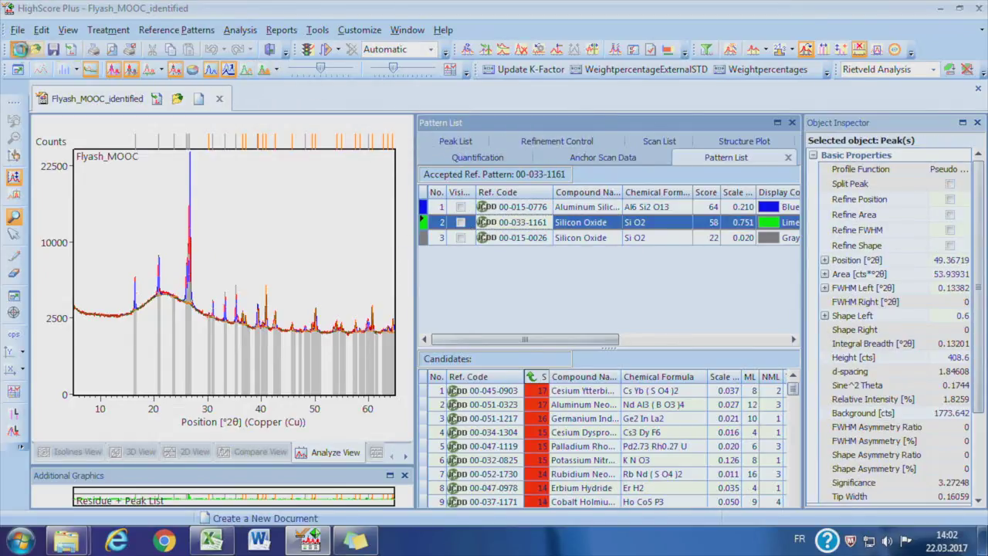
- Insert the Flyash_18092015 scan from the External Standard folder under 3.2 Amorphous content, 3.2.1 SCMs and 3.2.1.1 Fly ash
left_click(73, 49)
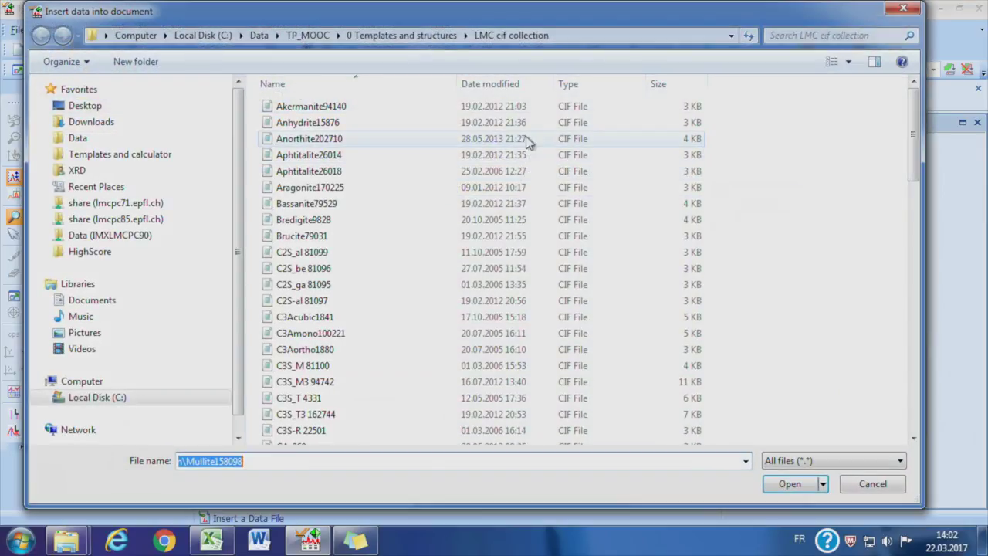
left_click(307, 35)
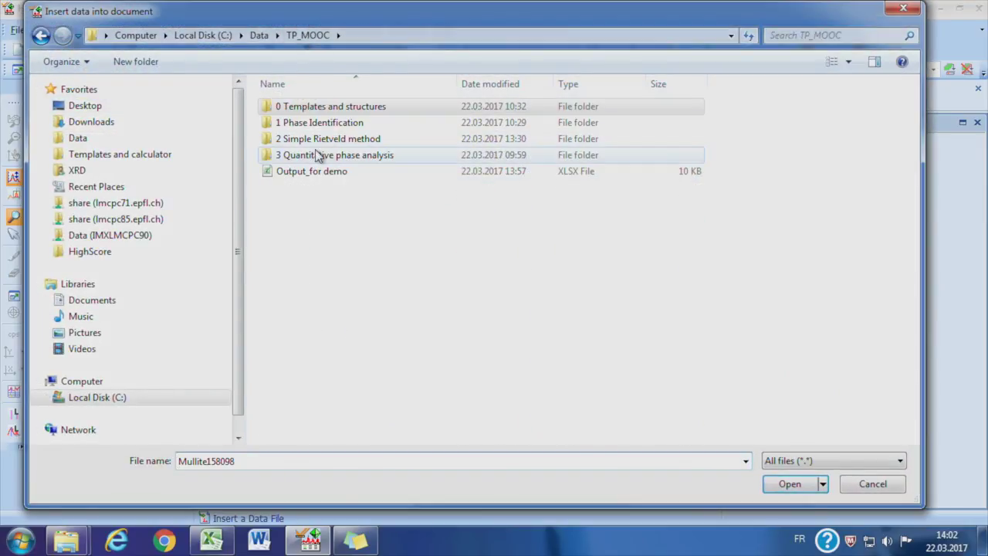
double_click(316, 155)
double_click(324, 124)
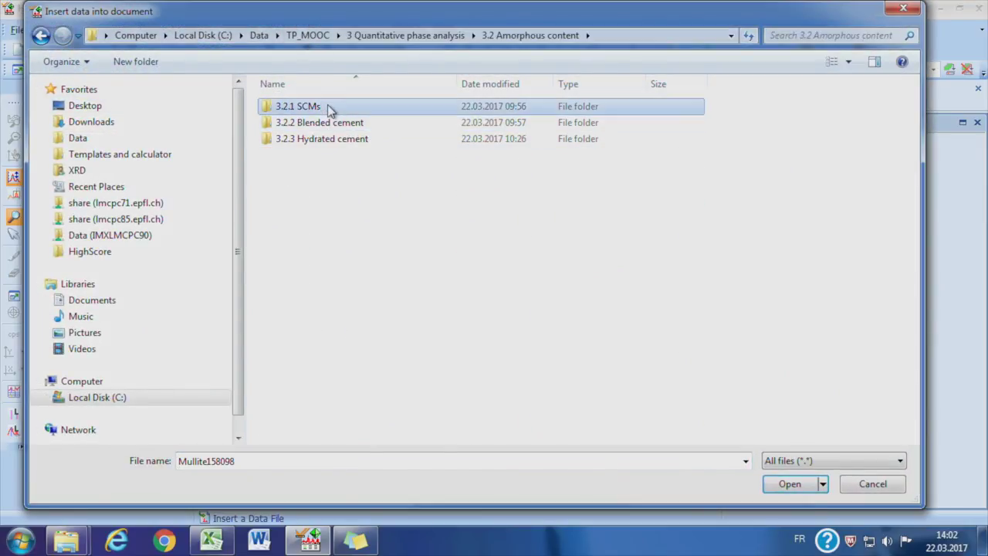
double_click(325, 107)
double_click(328, 109)
double_click(315, 124)
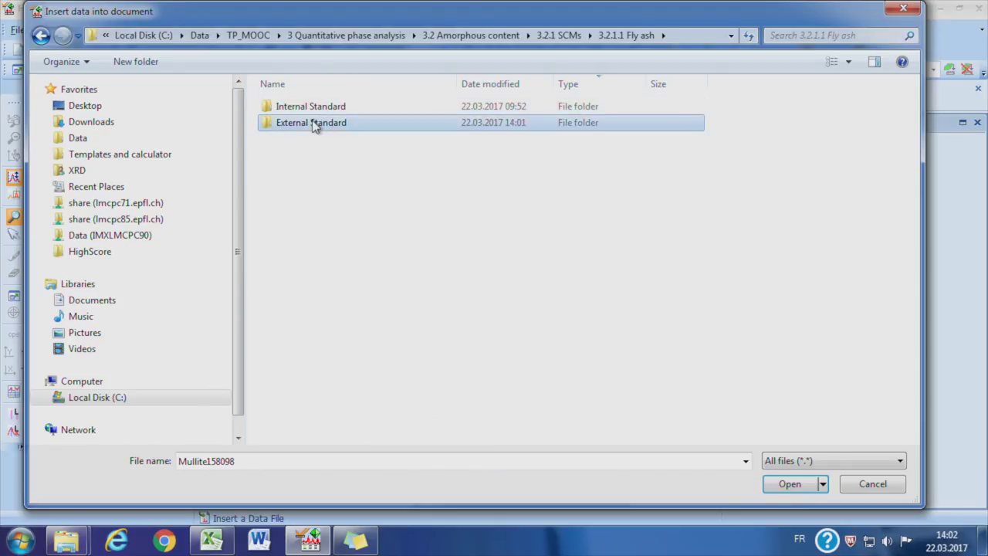
left_click(314, 126)
left_click(790, 485)
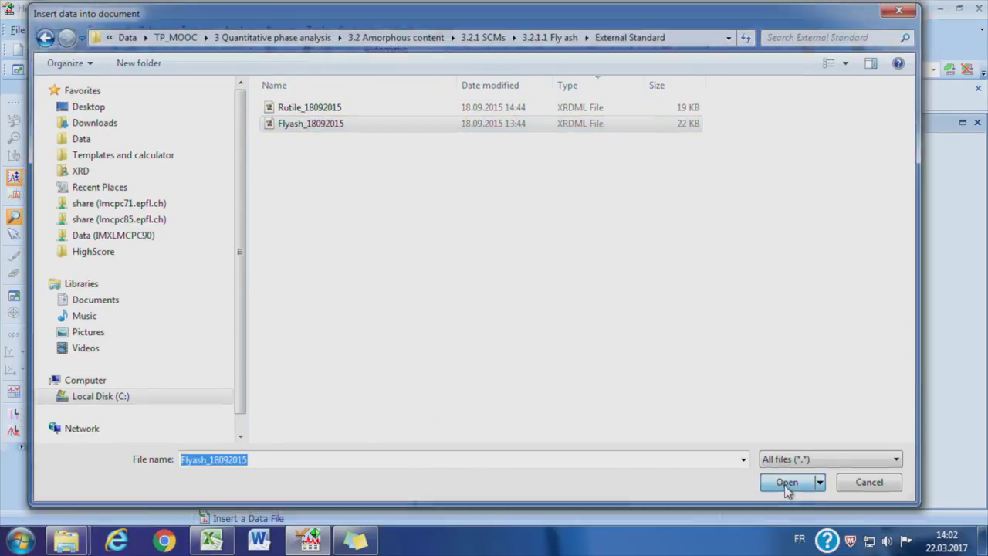
- Insert the Quartz174 structure from the LMC cif collection and title the phase Qauartz
left_click(68, 46)
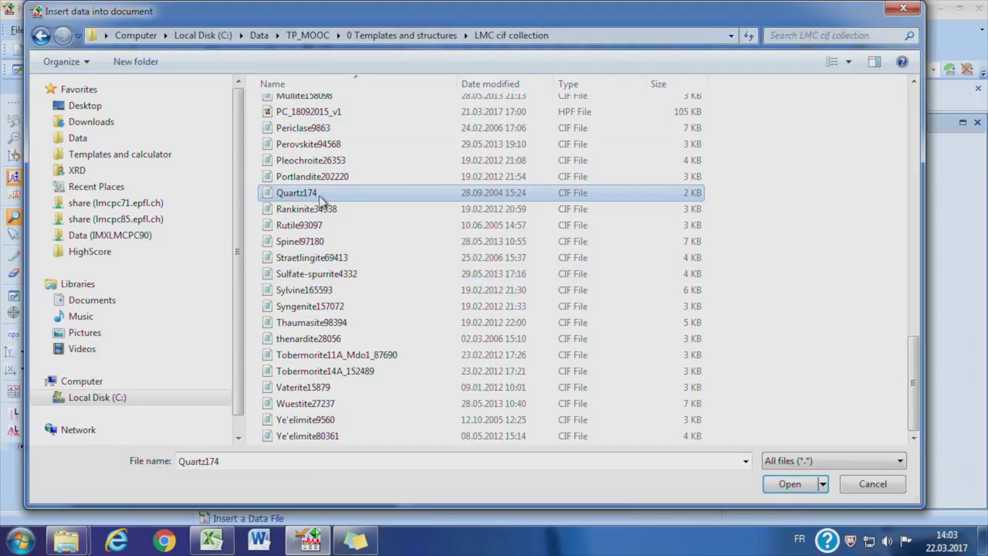
double_click(321, 199)
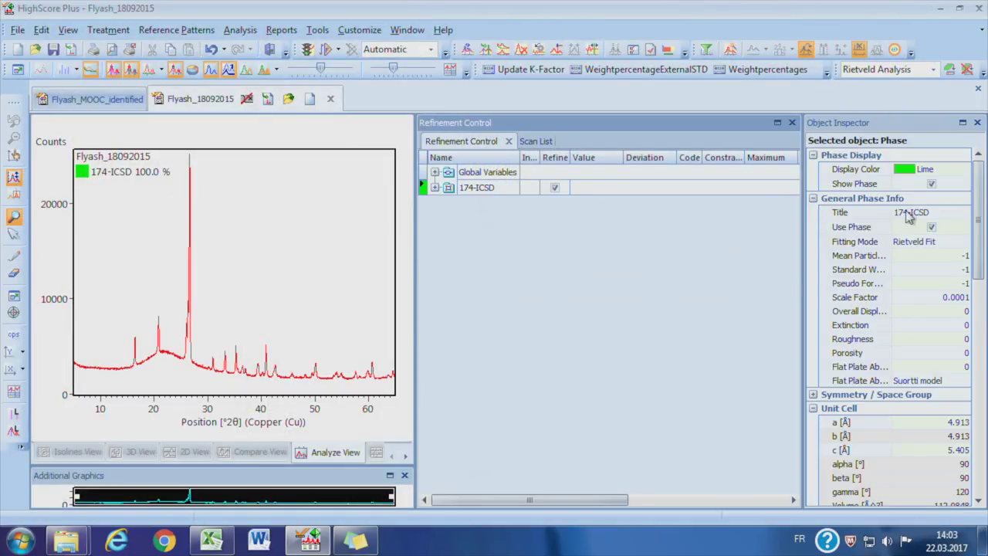
left_click(911, 214)
type("Qau")
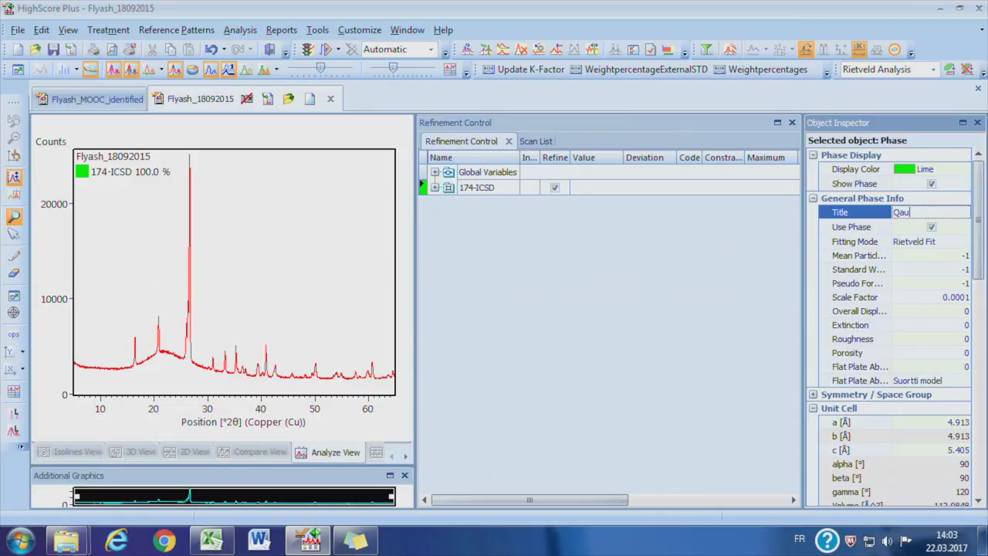
type("artz")
key("Return")
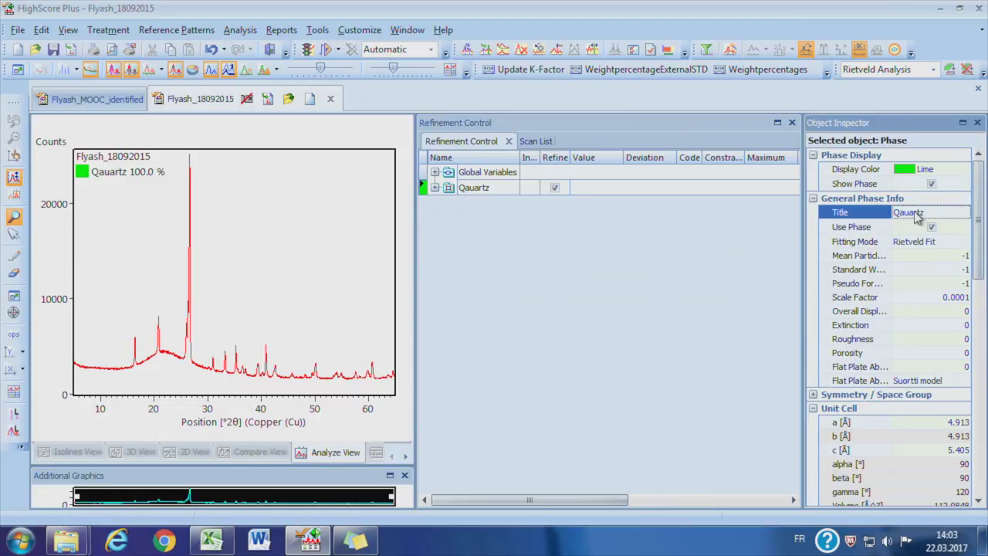
- Insert the Mullite158098 structure from the LMC cif collection and title the phase Mullite
left_click(71, 48)
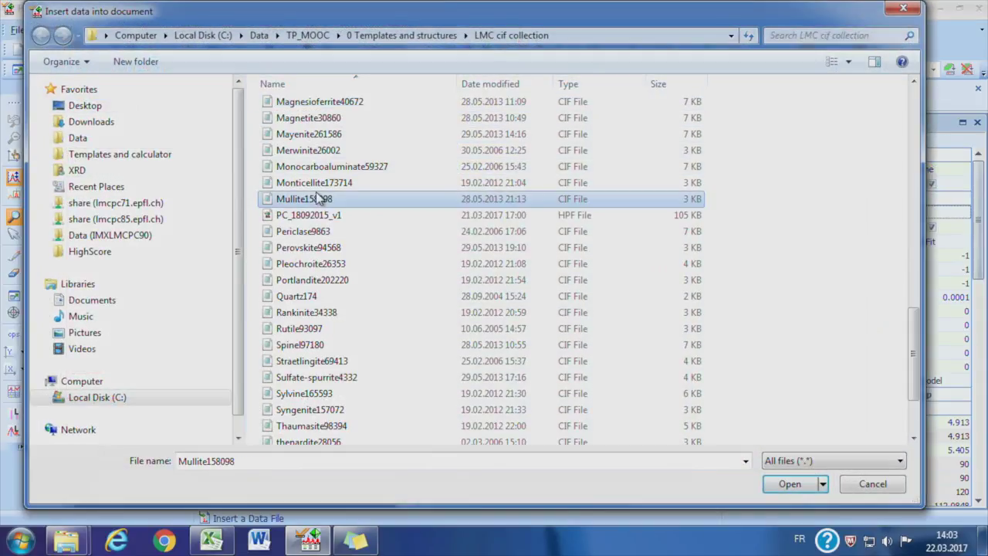
left_click(791, 483)
left_click(503, 202)
left_click(919, 213)
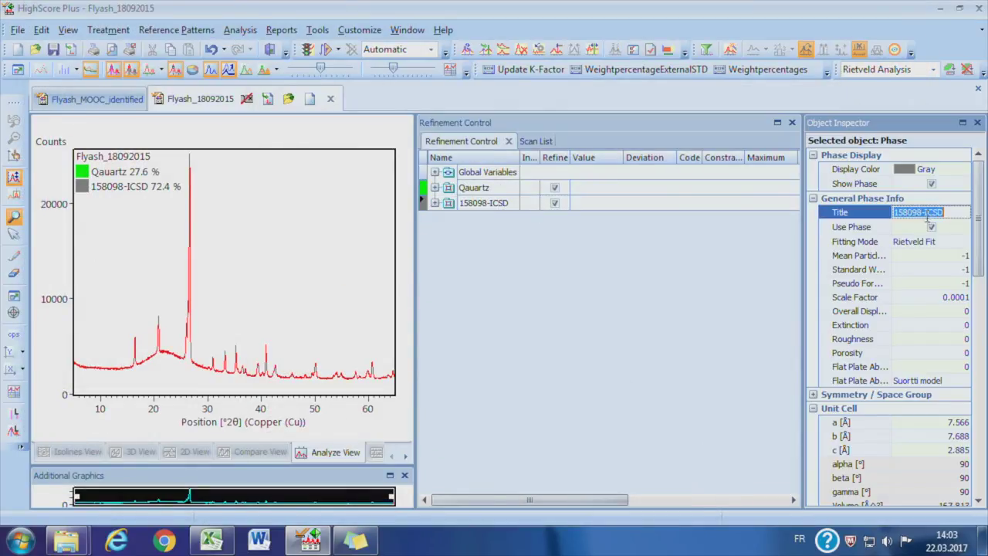
type("Mullite")
key("Return")
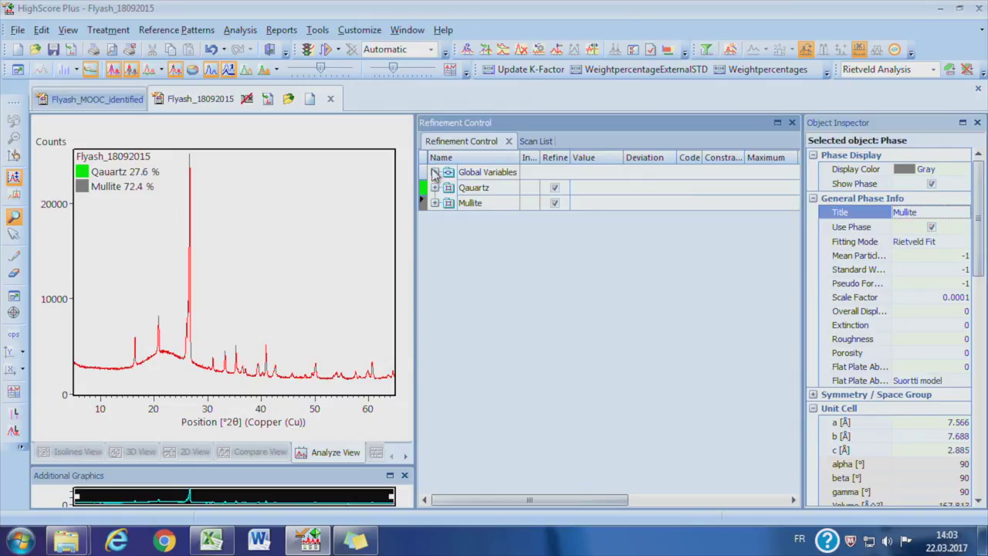
- Determine the background automatically with bending factor 3 and granularity 14, and set the refinement background method to use the available background
left_click(435, 172)
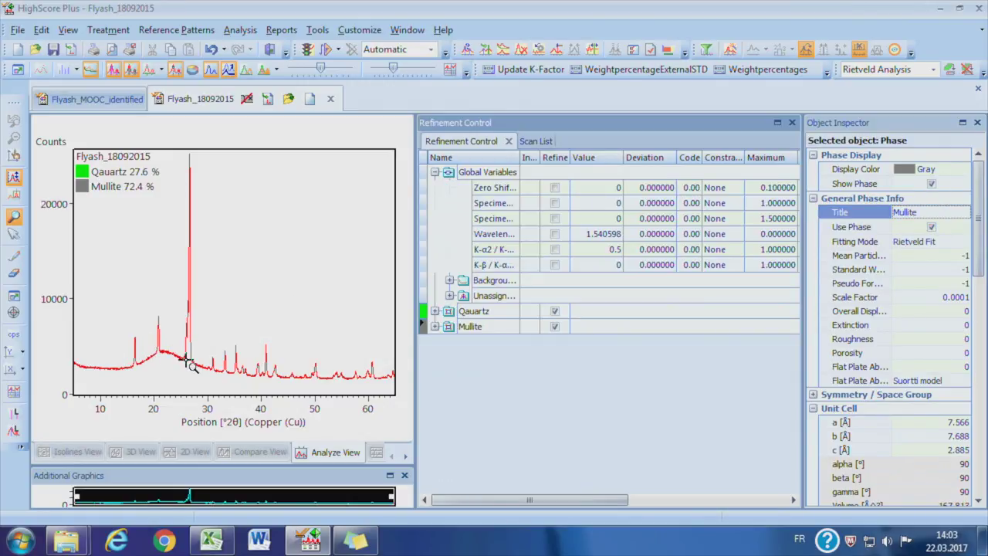
left_click(553, 173)
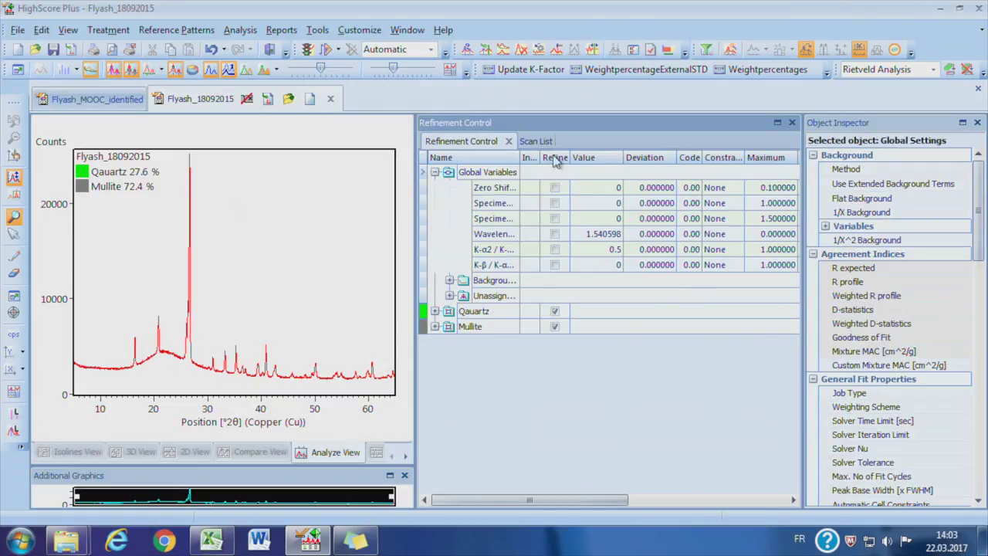
left_click(503, 50)
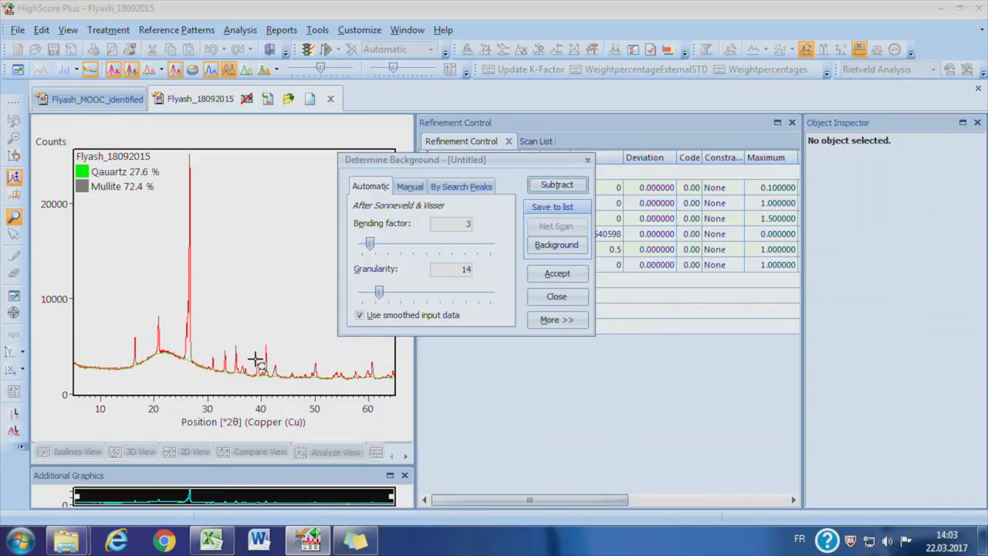
left_click(560, 276)
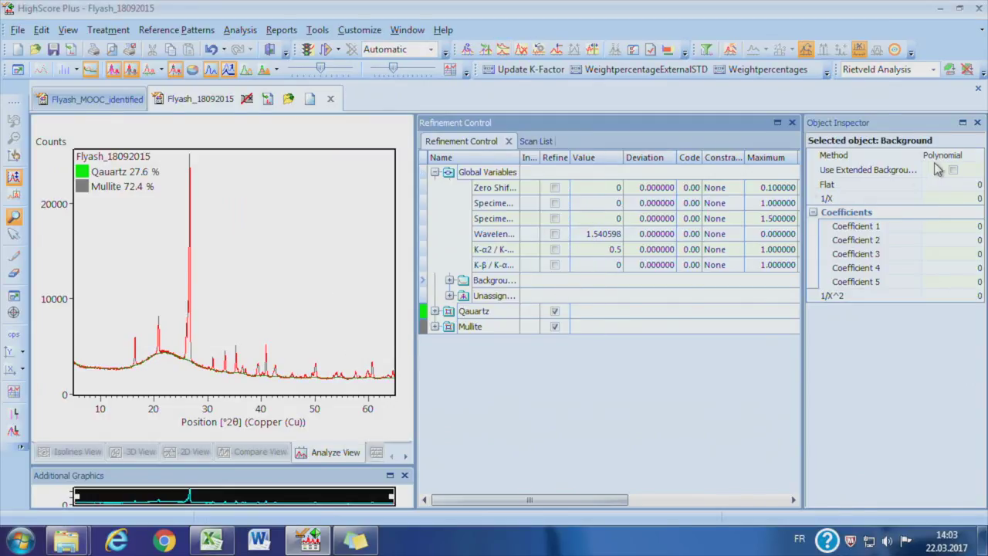
left_click(960, 157)
left_click(976, 155)
left_click(943, 177)
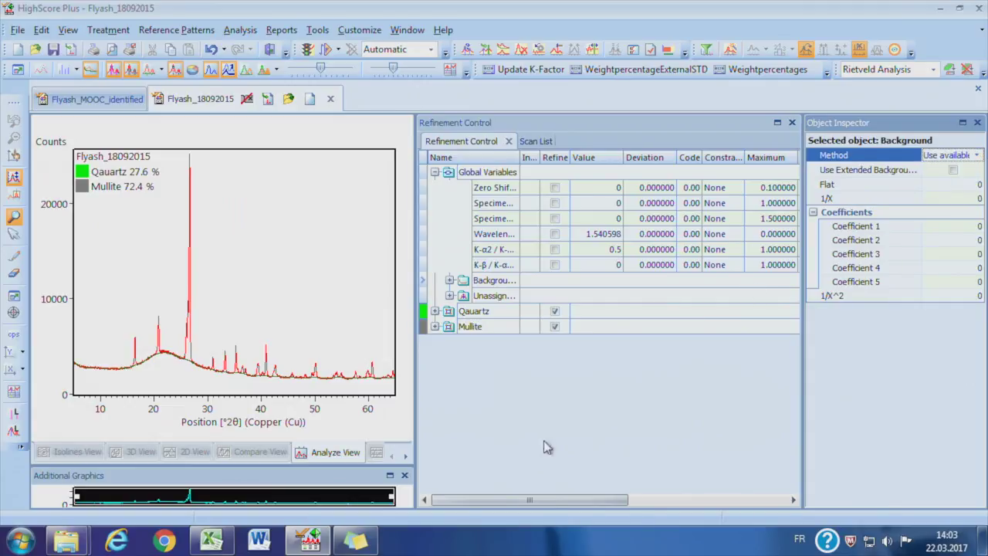
- Run the Default Rietveld phase fit twice on the fly ash scan
left_click(339, 50)
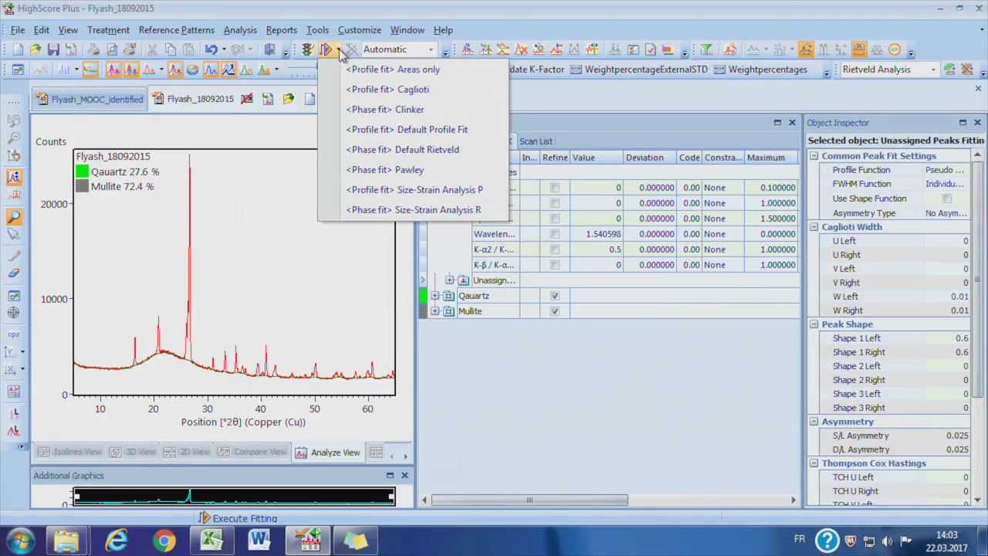
left_click(339, 50)
left_click(340, 50)
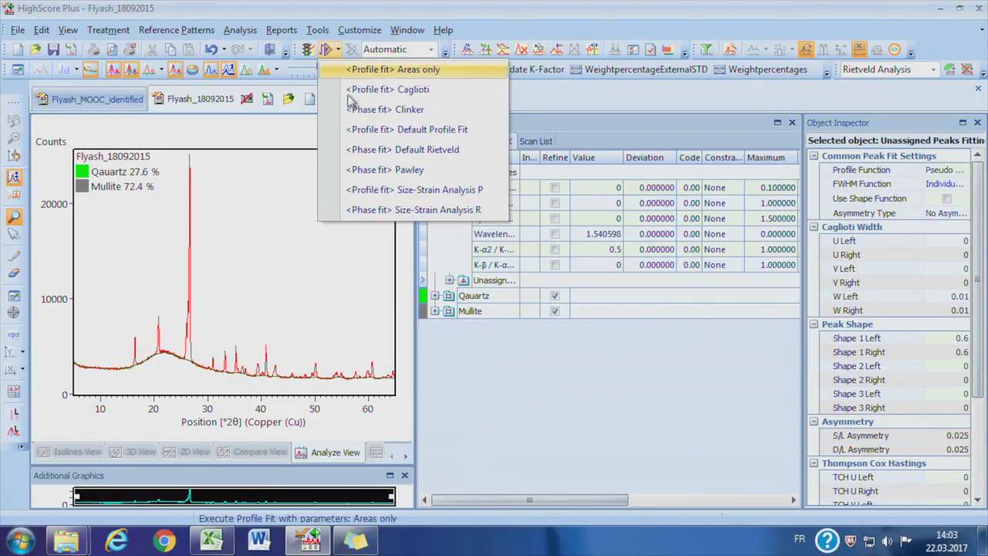
left_click(366, 150)
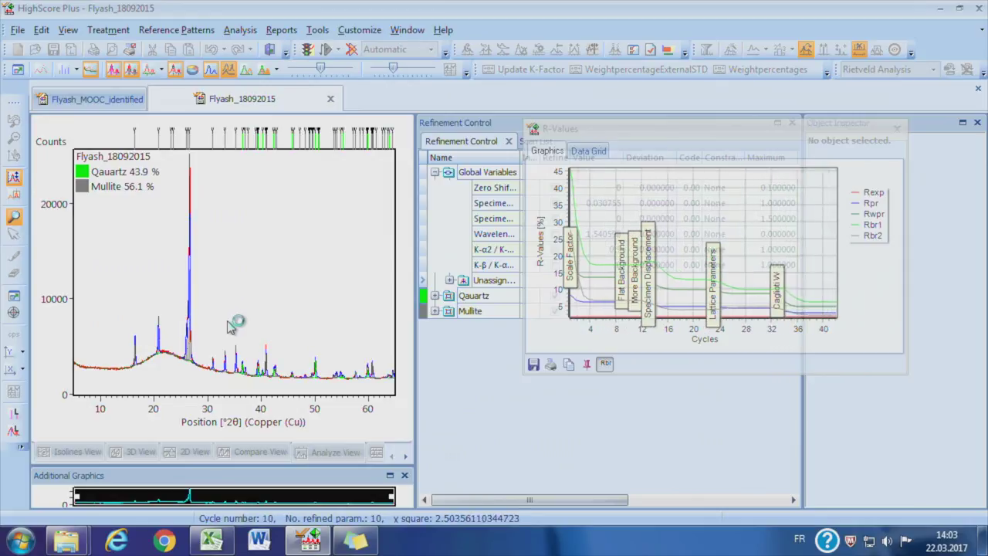
left_click(338, 49)
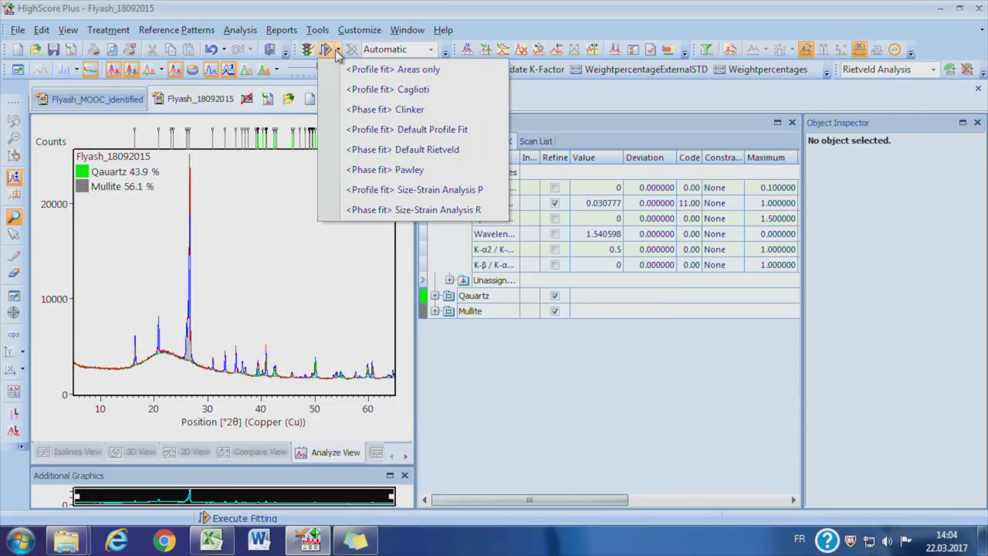
left_click(382, 149)
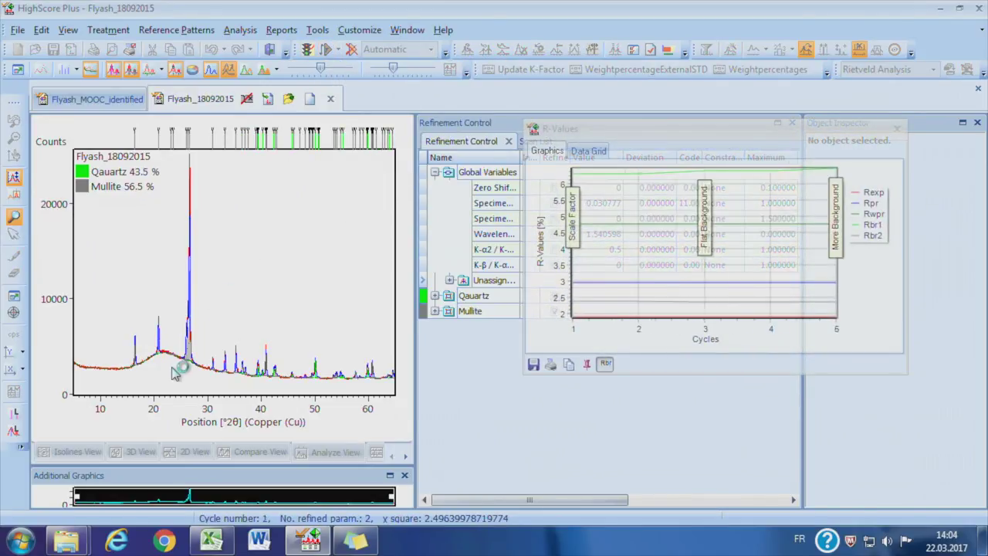
left_click(136, 342)
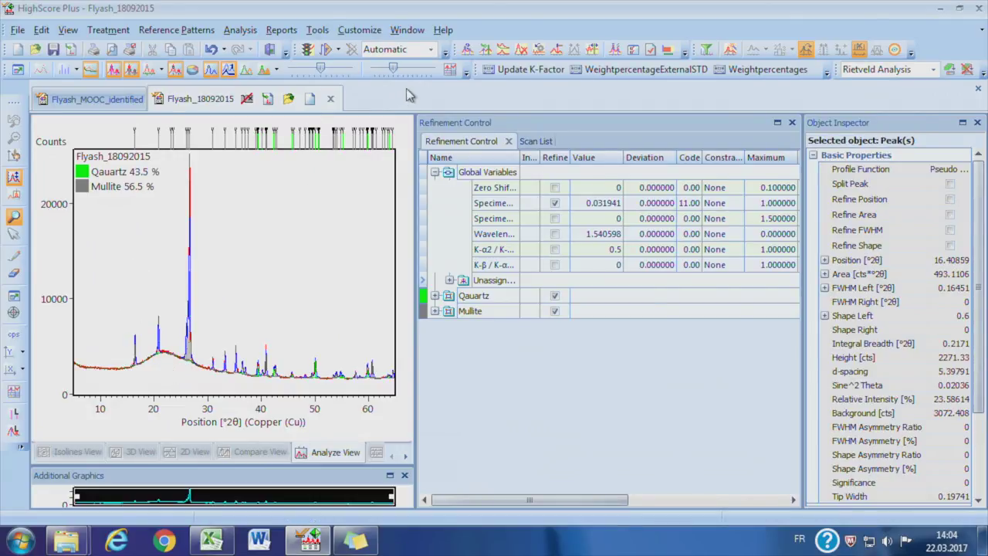
- Switch the fitting mode to Manual
left_click(428, 50)
left_click(387, 75)
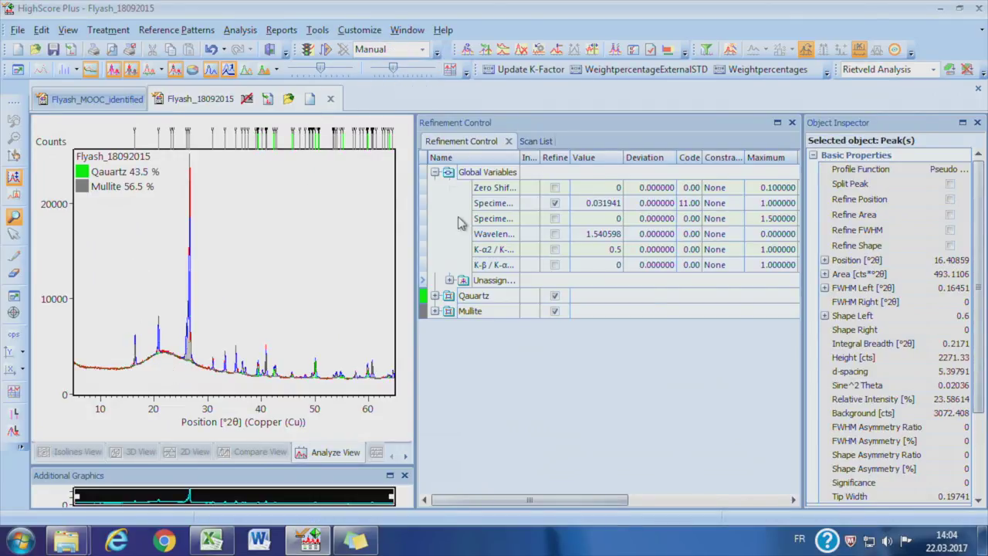
left_click(533, 389)
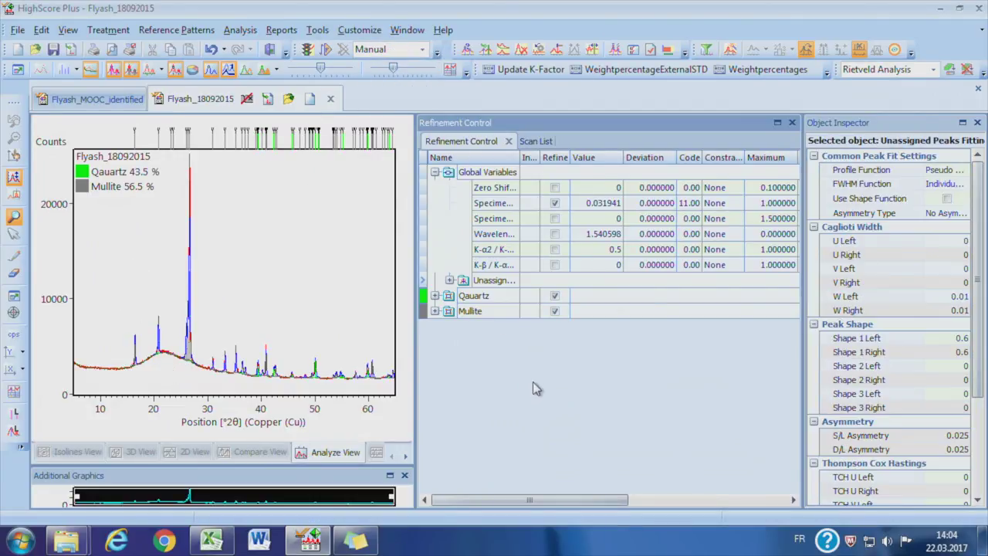
- Examine the fit and the hkl indices of the strongest quartz peak in the fly ash pattern
left_click(435, 296)
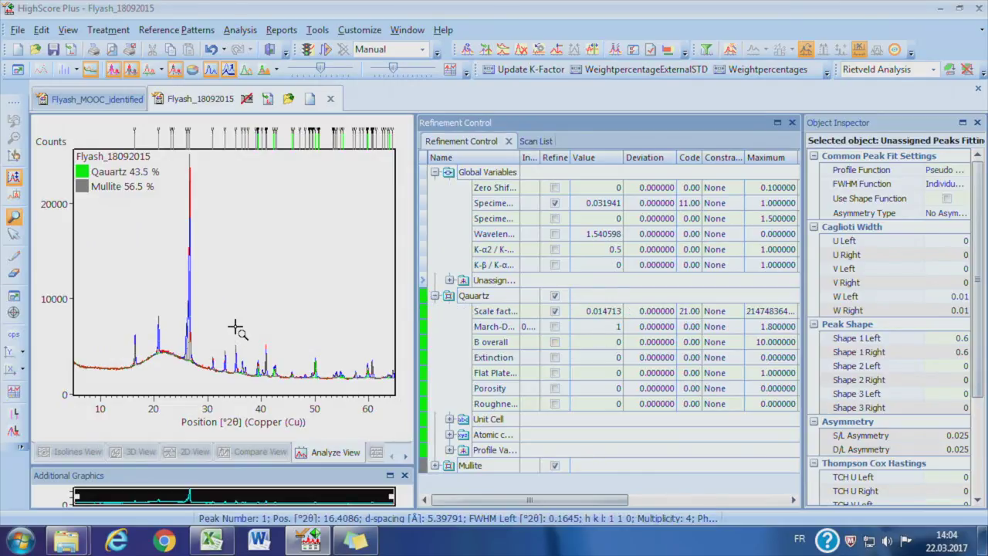
left_click(158, 326)
left_click(153, 279)
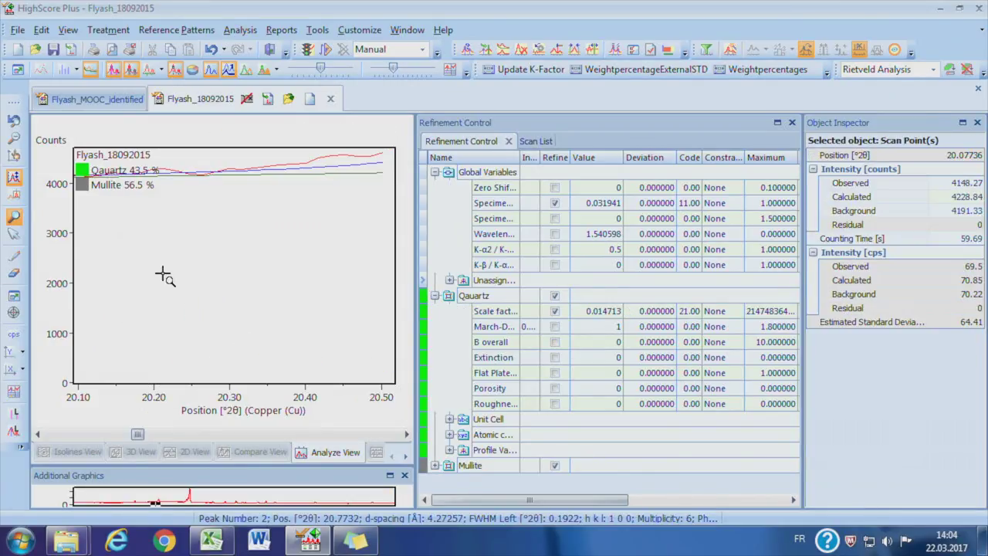
right_click(183, 240)
left_click_drag(171, 161, 218, 397)
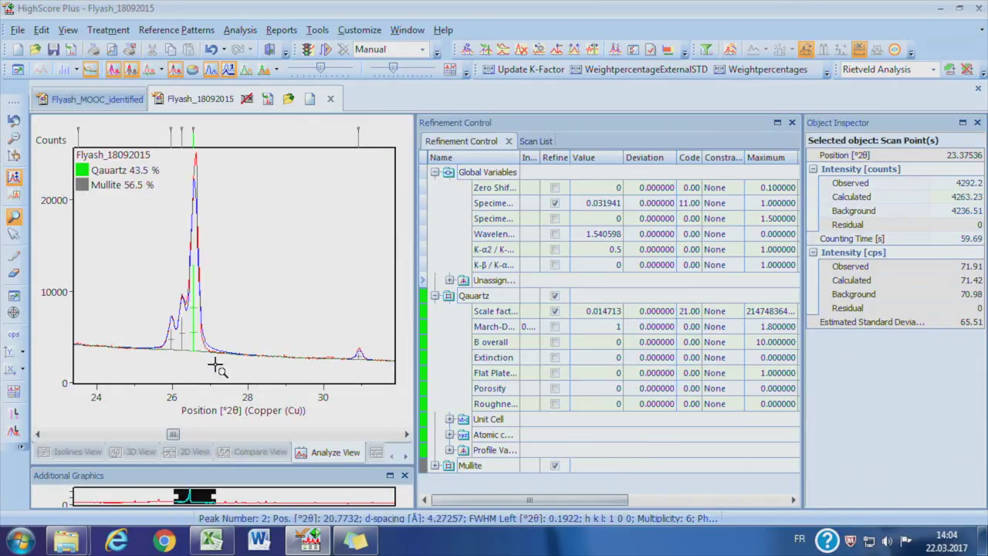
left_click(194, 146)
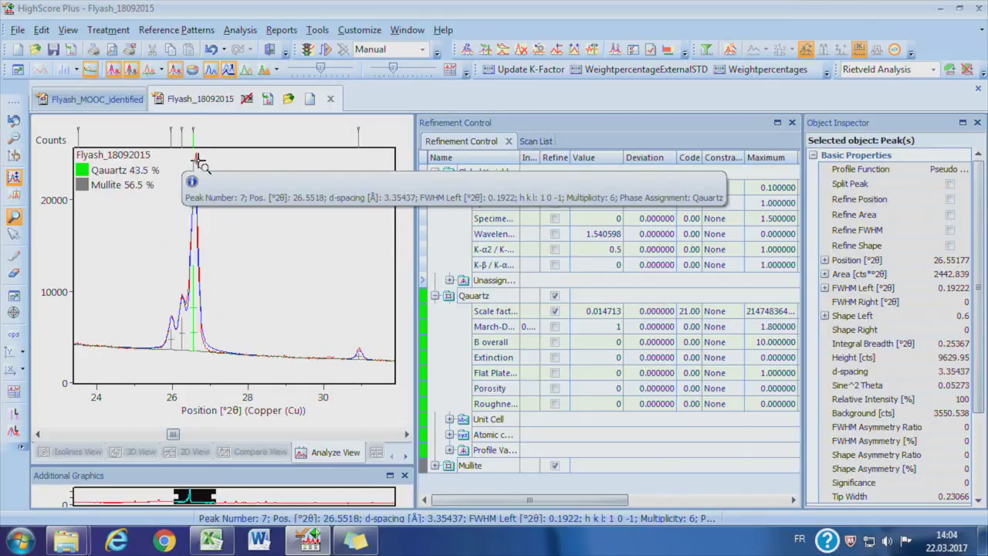
double_click(239, 210)
- Set the quartz phase's preferred orientation direction to h 1, k 0, l -1 with the March/Dollase model
left_click(582, 329)
left_click(473, 295)
scroll(965, 421, "down", 8)
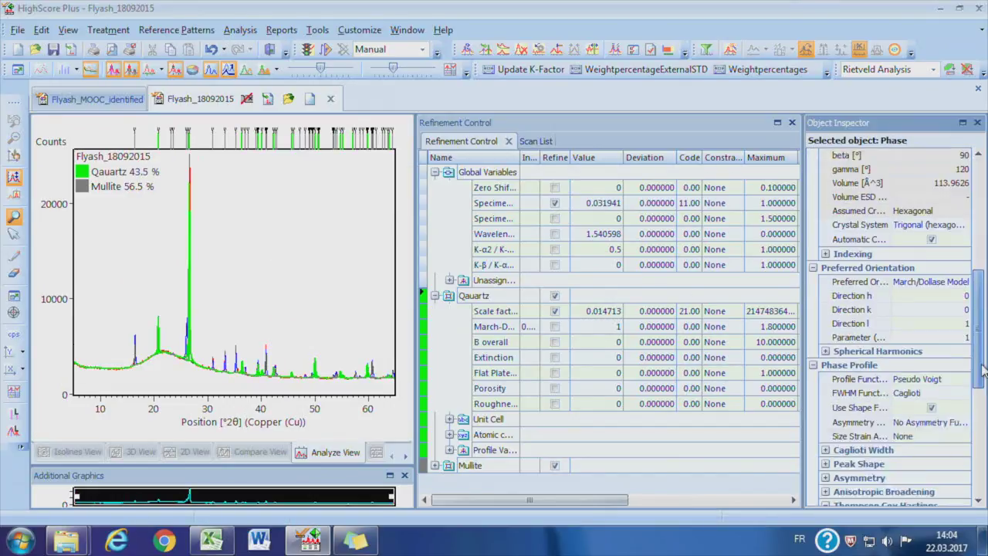
left_click(927, 281)
left_click(936, 310)
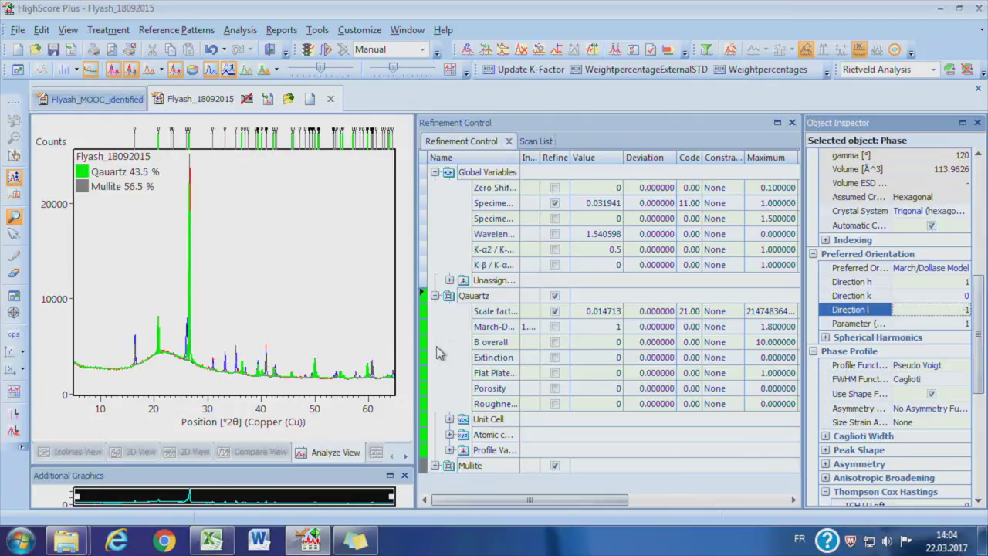
- Limit the quartz March-Dollase parameter to a minimum of 0.7 and a maximum of 1, and enable its refinement
left_click(734, 299)
left_click(596, 313)
left_click(618, 299)
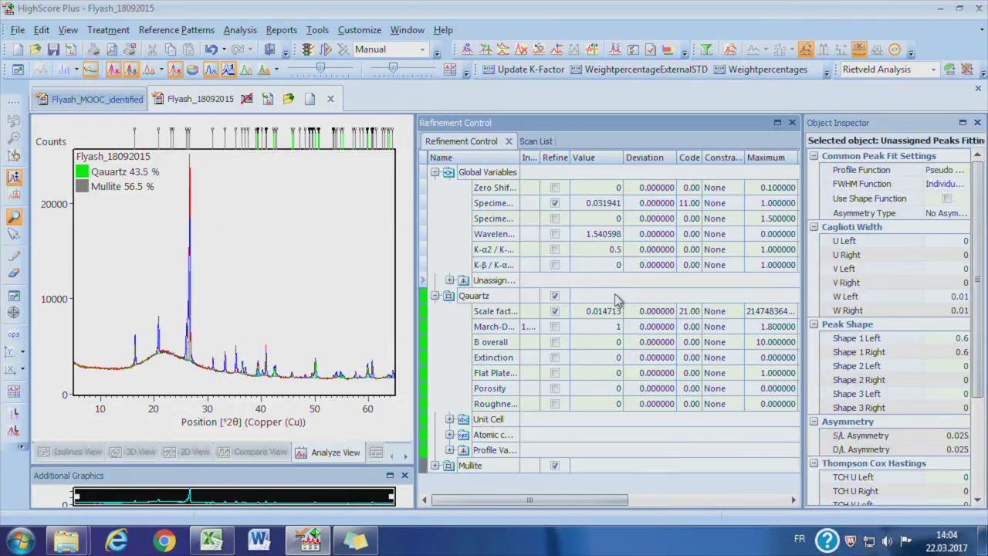
left_click(658, 327)
left_click(957, 227)
type(".7")
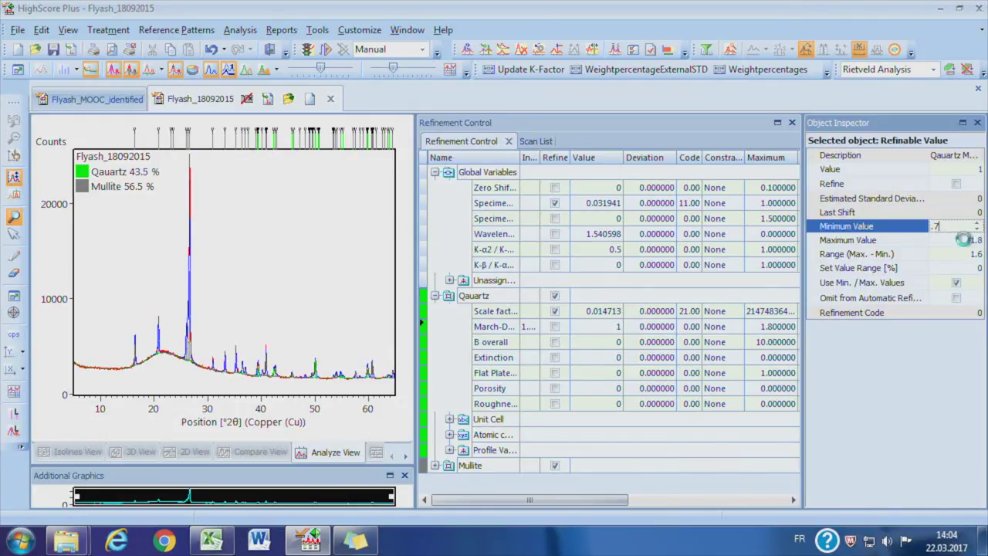
left_click(964, 239)
type("1")
left_click(554, 327)
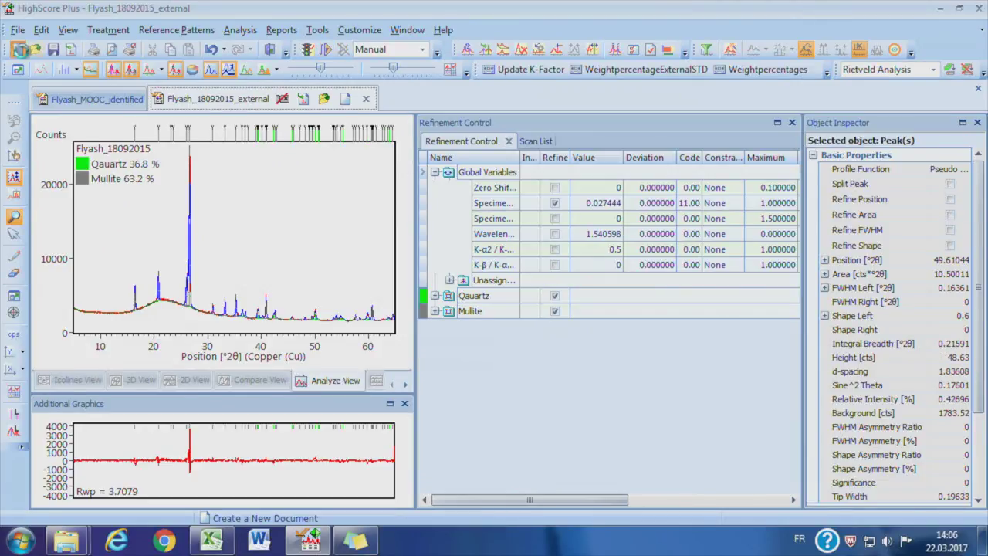
- Create a new document and insert the Rutile_18092015 scan from the fly ash External Standard folder
left_click(18, 49)
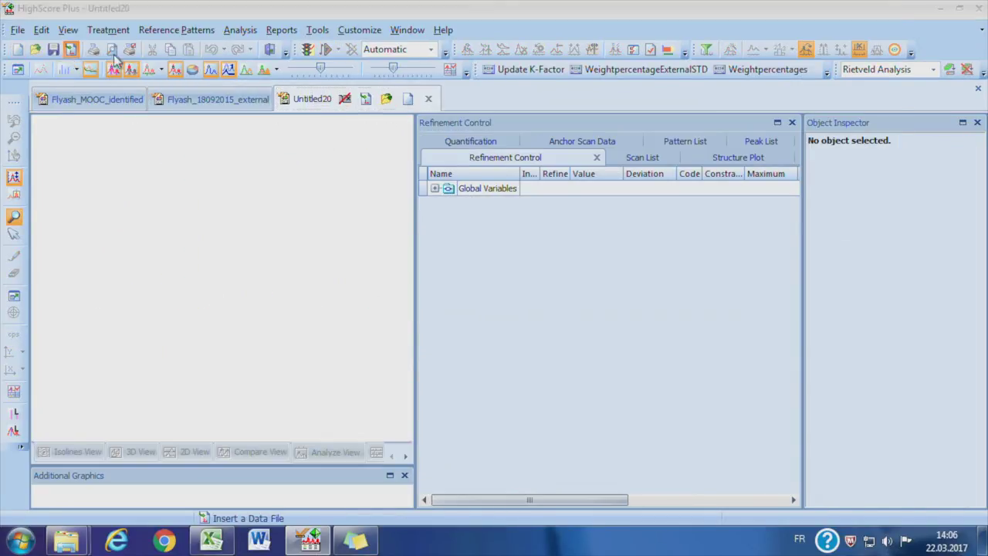
left_click(113, 51)
left_click(308, 35)
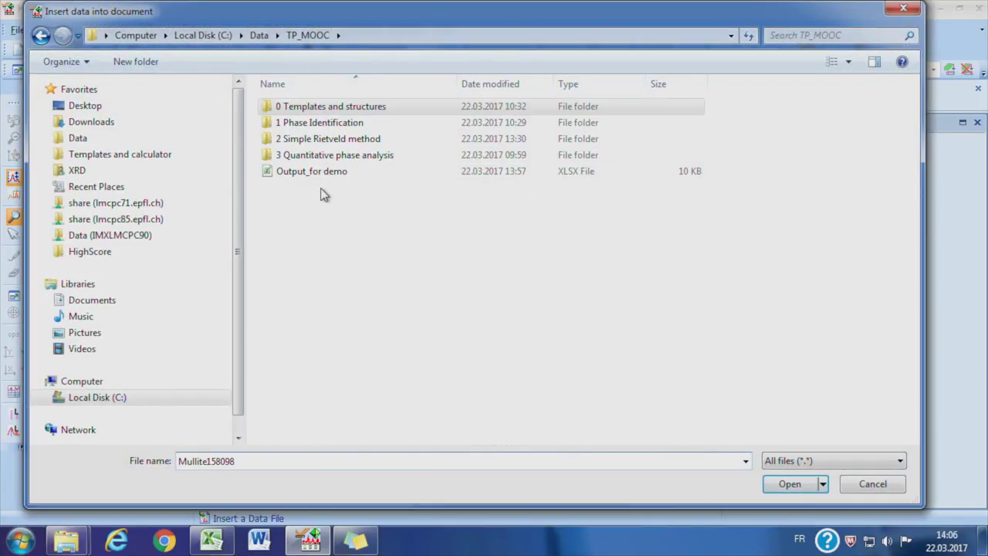
double_click(325, 154)
double_click(331, 122)
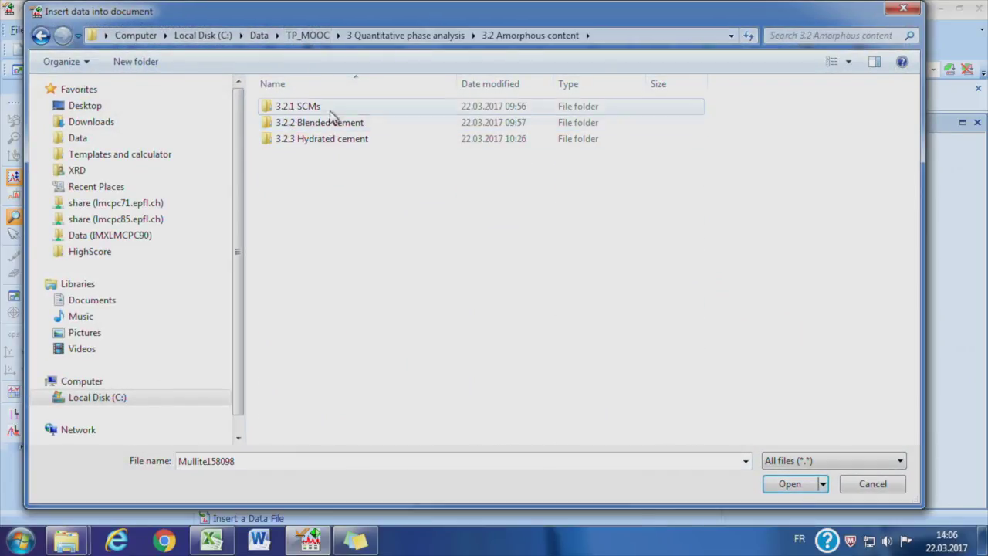
double_click(331, 108)
double_click(335, 108)
left_click(327, 125)
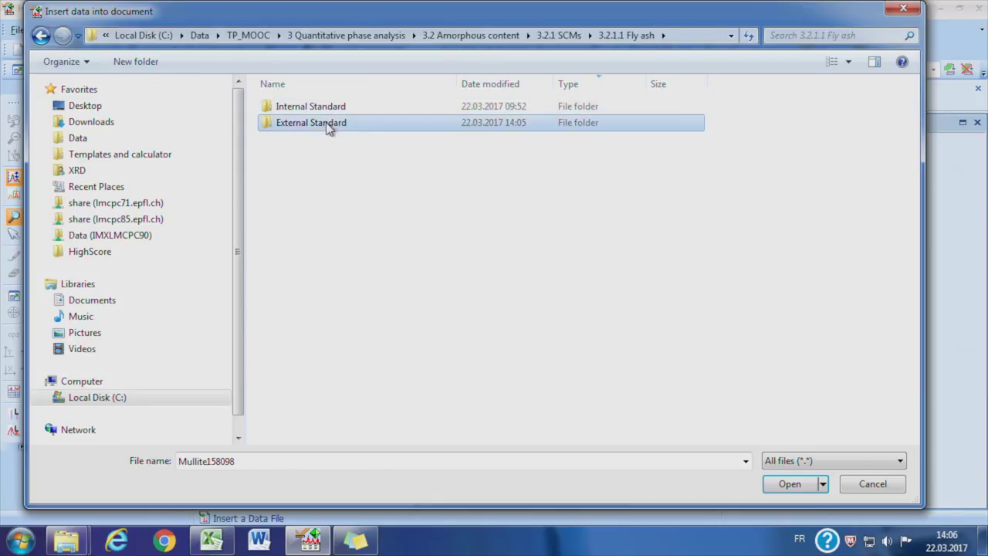
double_click(328, 125)
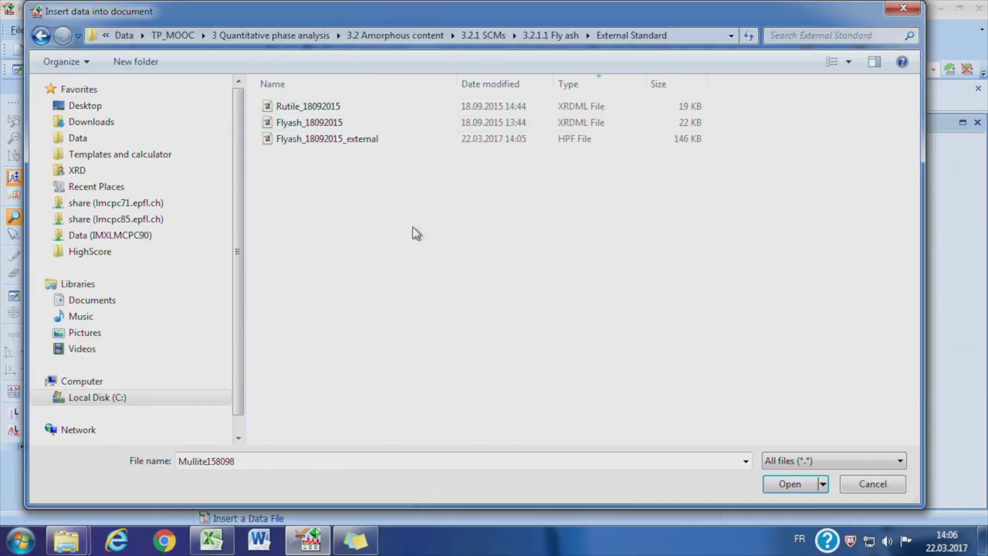
left_click(316, 112)
left_click(790, 481)
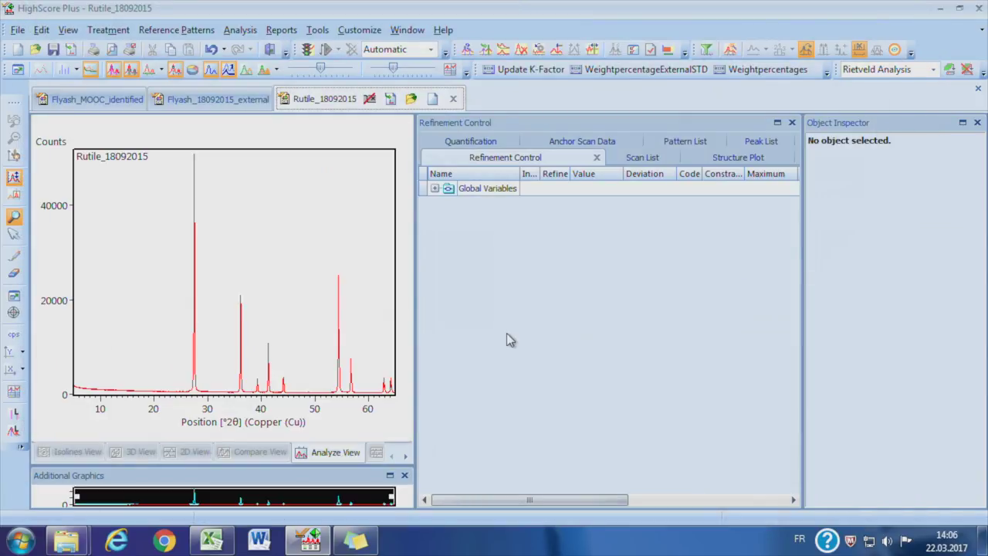
left_click(548, 295)
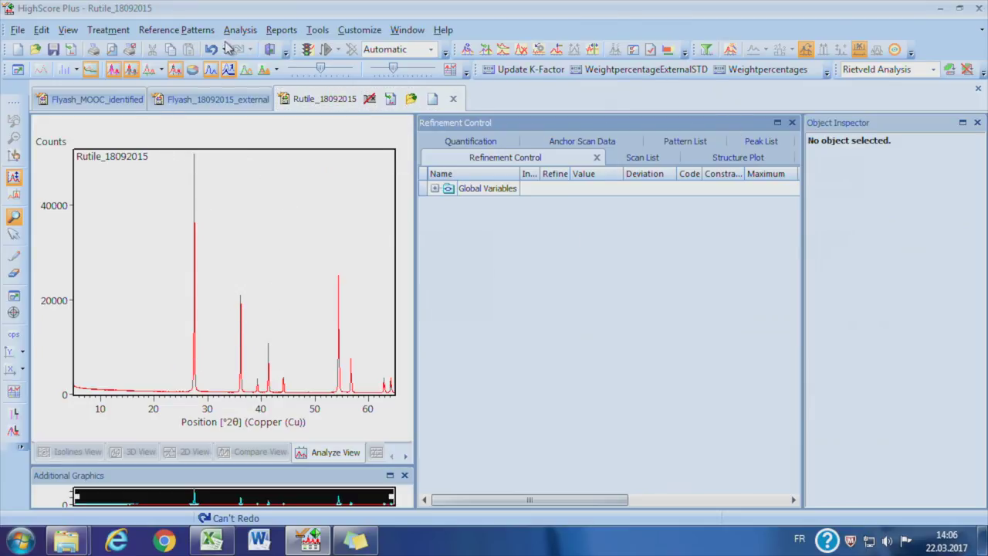
- Insert the Rutile93097 crystal structure from the LMC cif collection into the rutile document
left_click(68, 48)
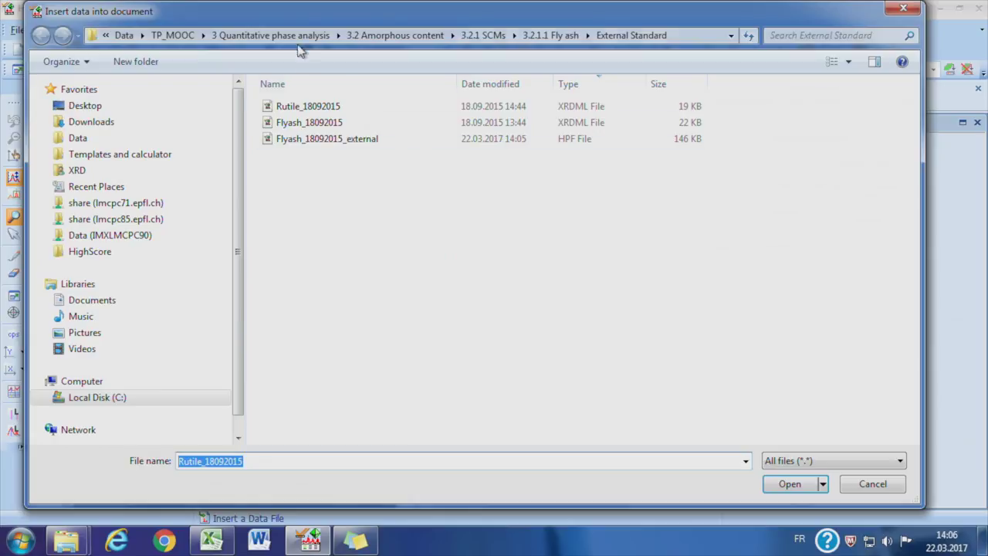
left_click(173, 35)
double_click(332, 108)
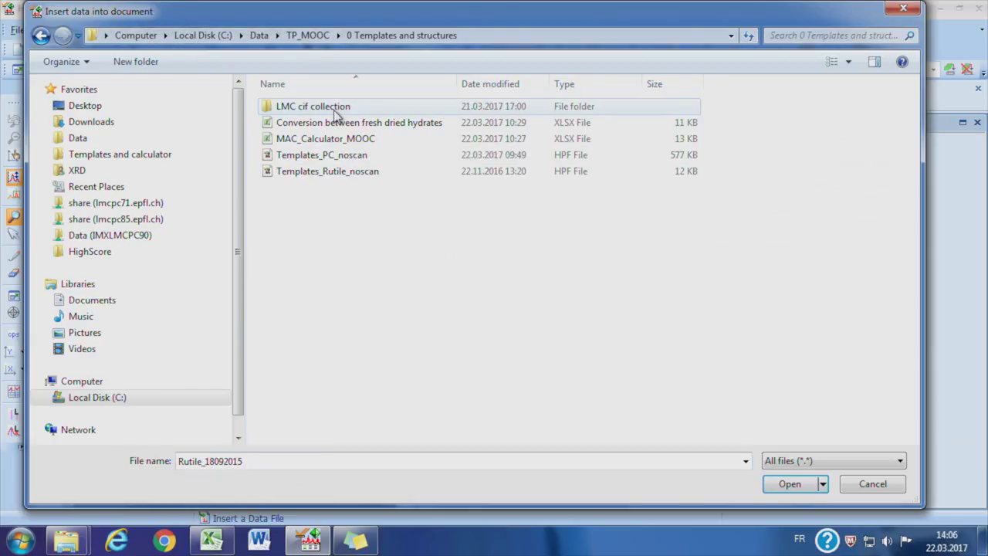
left_click(334, 122)
double_click(334, 106)
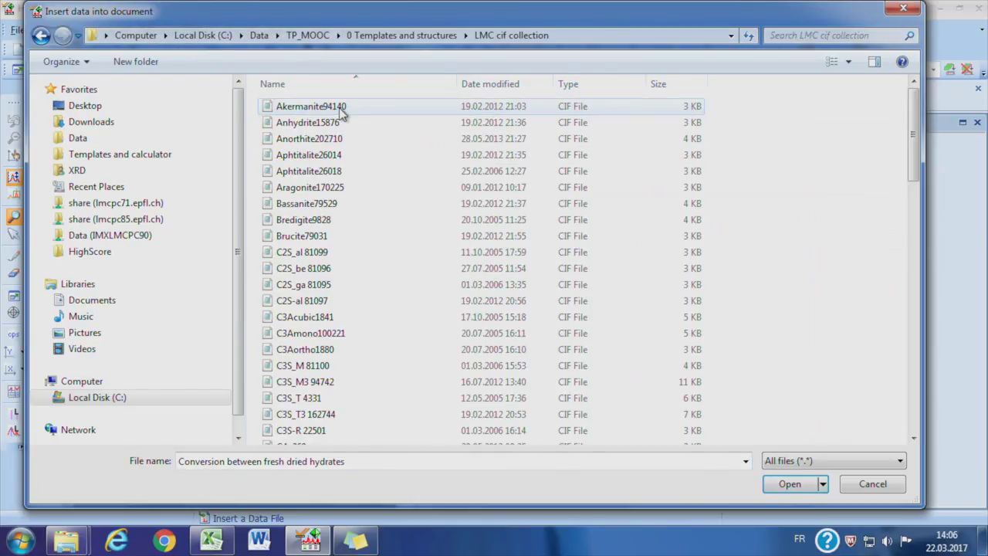
left_click(338, 253)
key("r")
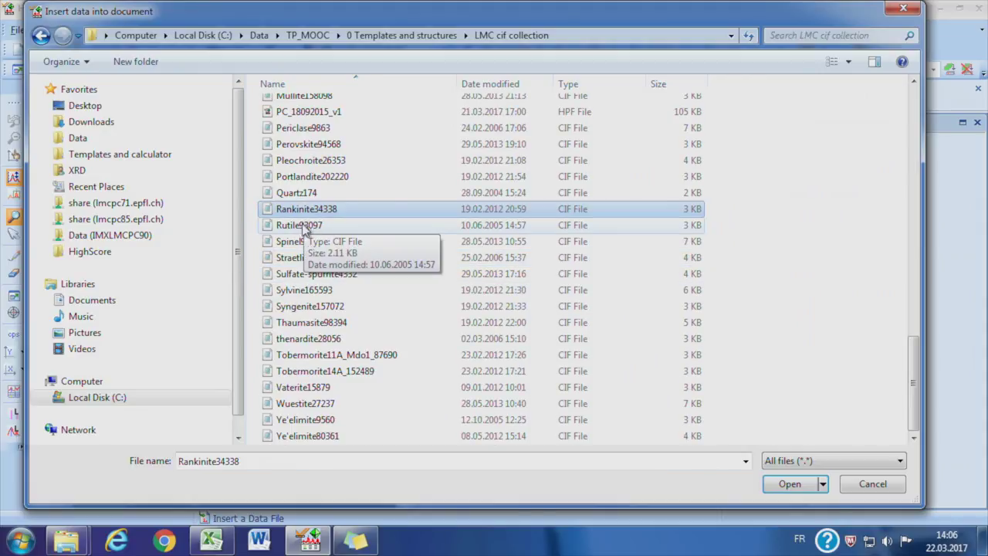
double_click(301, 227)
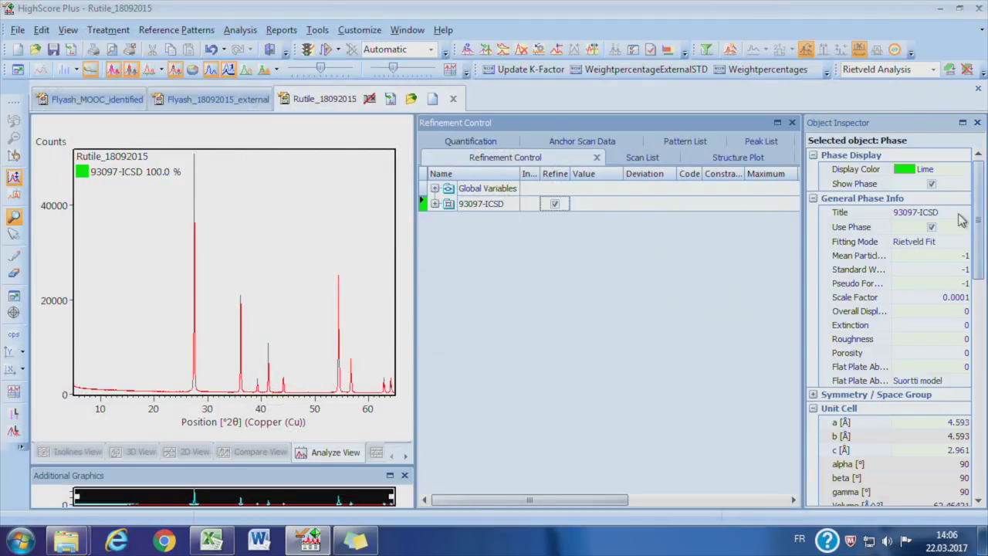
- Rename the inserted 93097-ICSD phase as Rutile
left_click(948, 216)
type("Rutile")
key("Return")
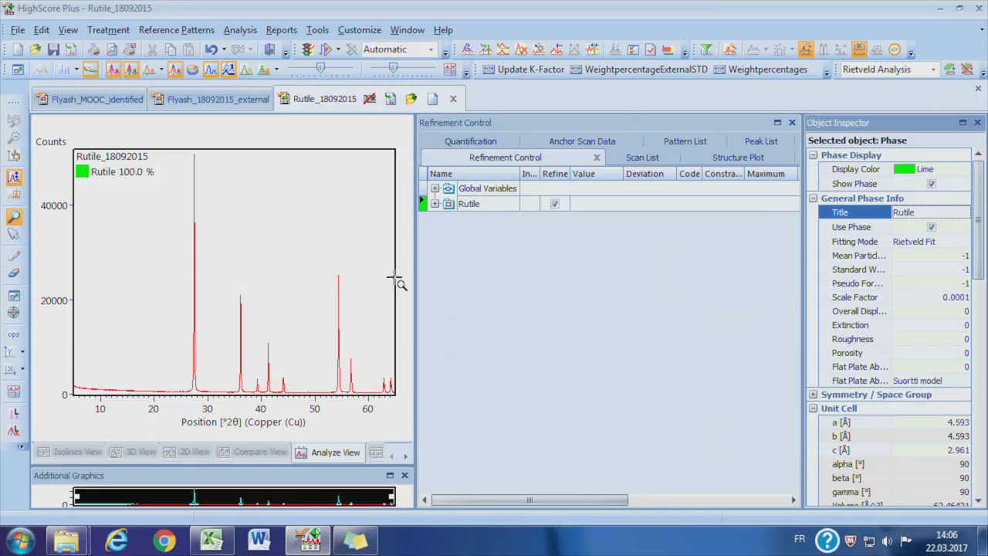
left_click(563, 281)
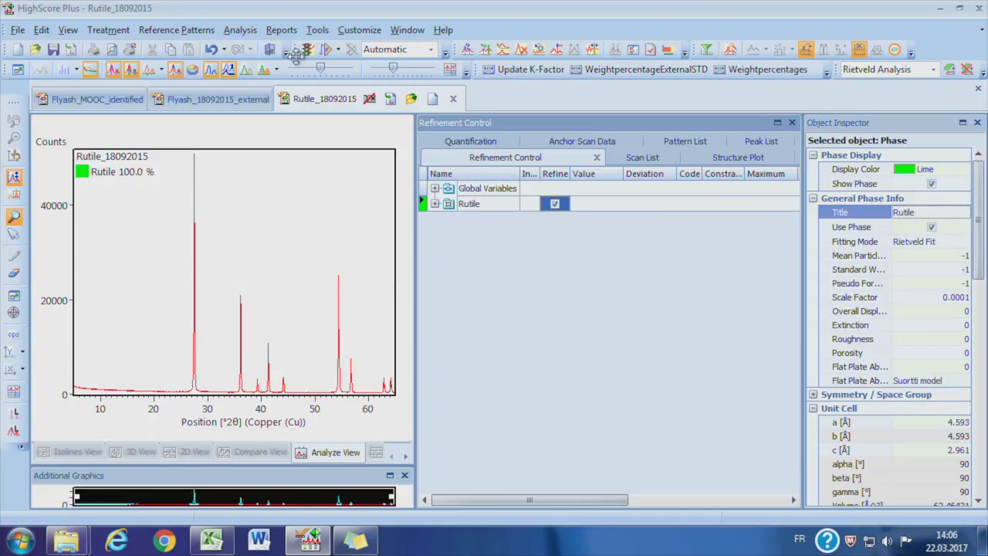
- Run the Default Rietveld phase fit twice on the rutile scan and review the refined rutile and global parameters
left_click(339, 51)
left_click(363, 150)
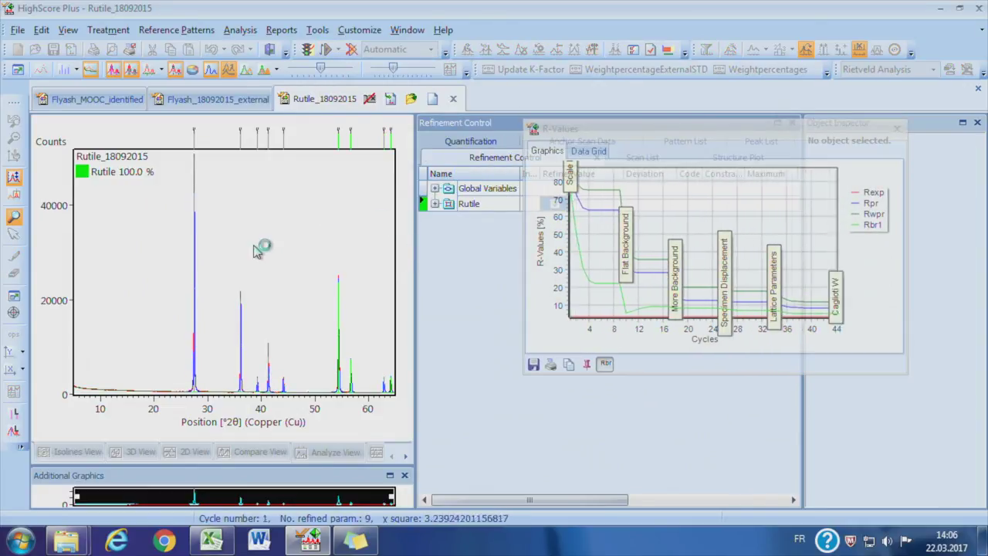
left_click(338, 49)
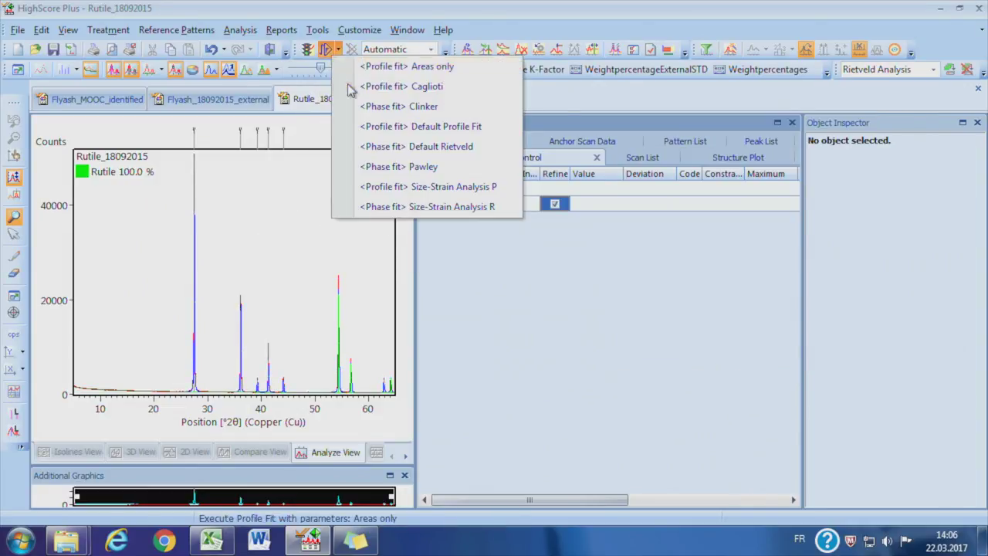
left_click(384, 147)
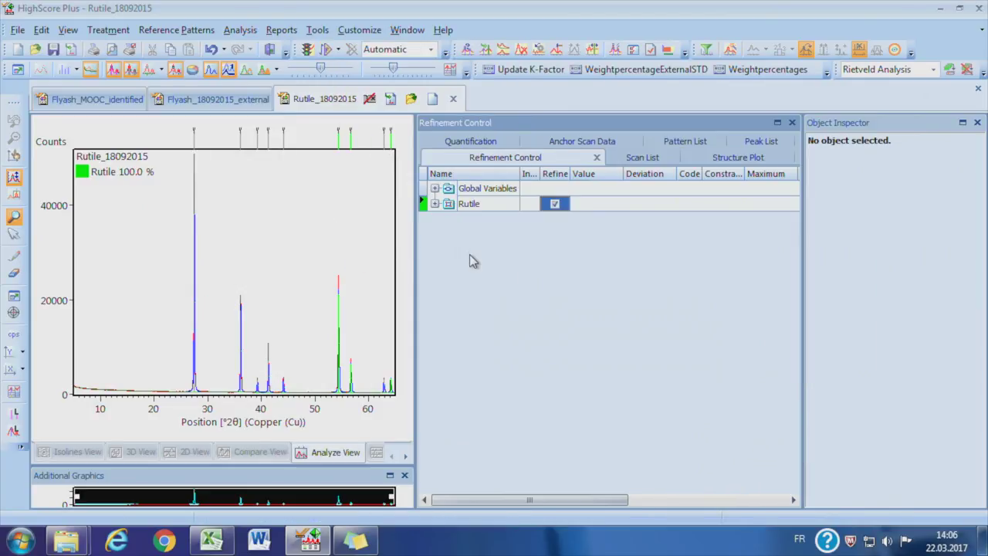
left_click(435, 203)
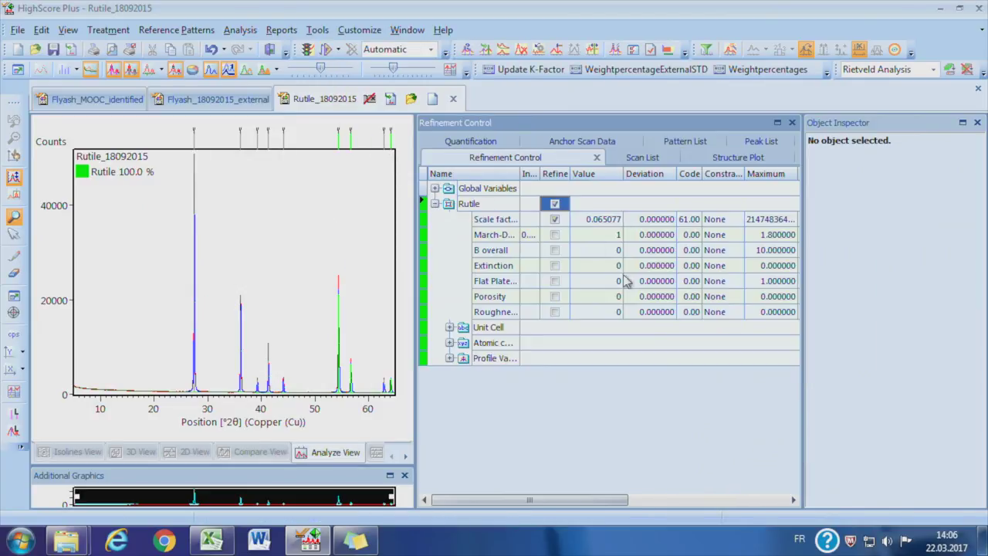
left_click(436, 188)
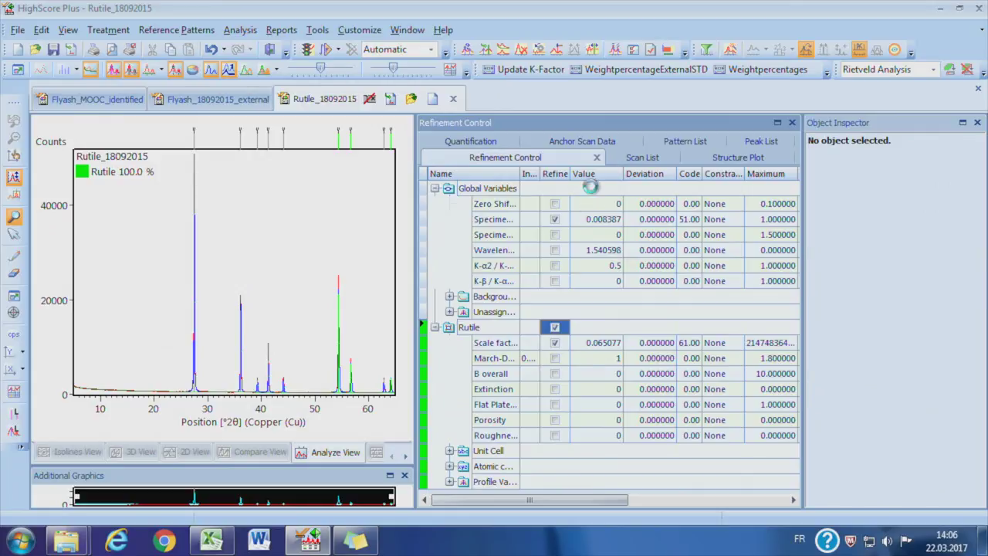
left_click(510, 191)
- Save the refined document as Rutile_18092015 in HPF format in the fly ash External Standard folder
left_click(54, 49)
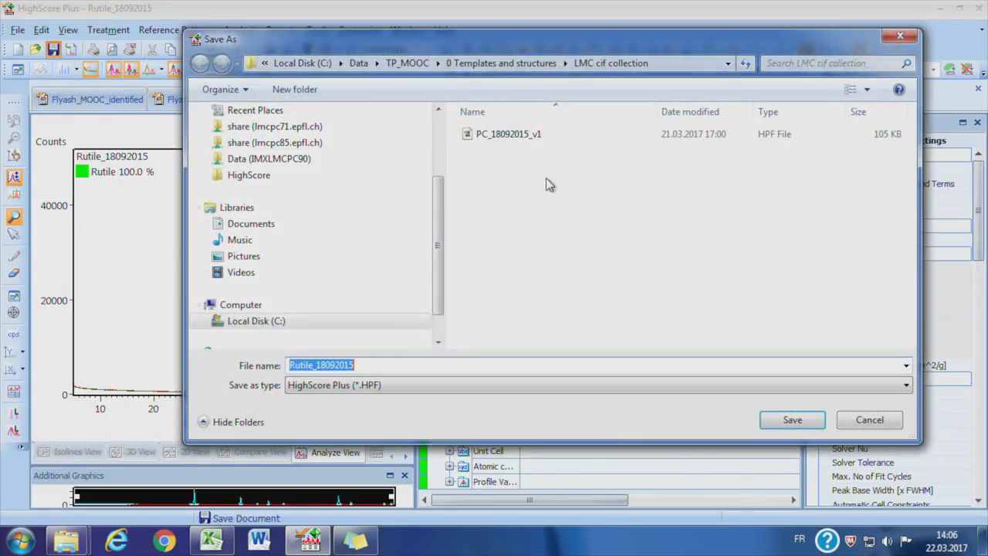
left_click(407, 63)
double_click(476, 180)
left_click(490, 137)
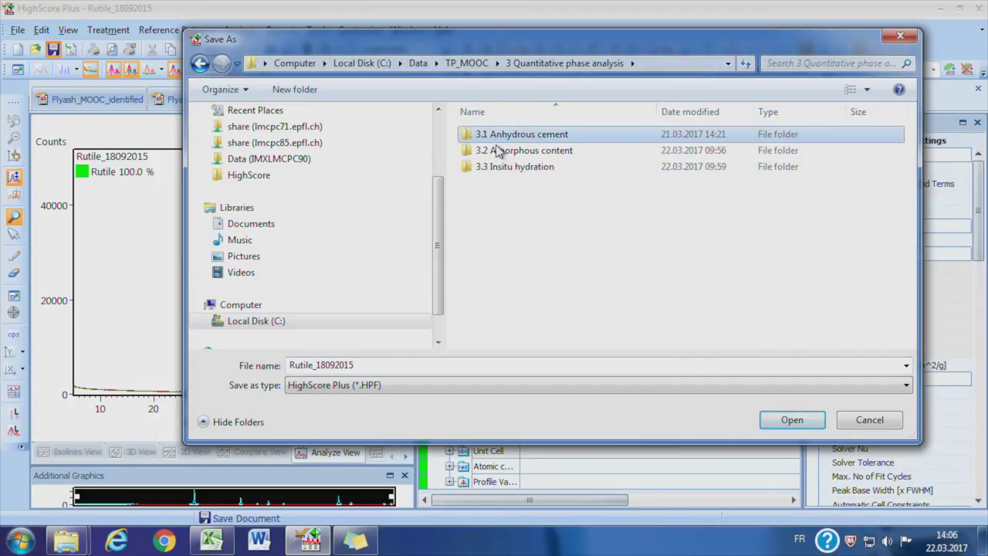
double_click(501, 150)
double_click(500, 135)
double_click(510, 135)
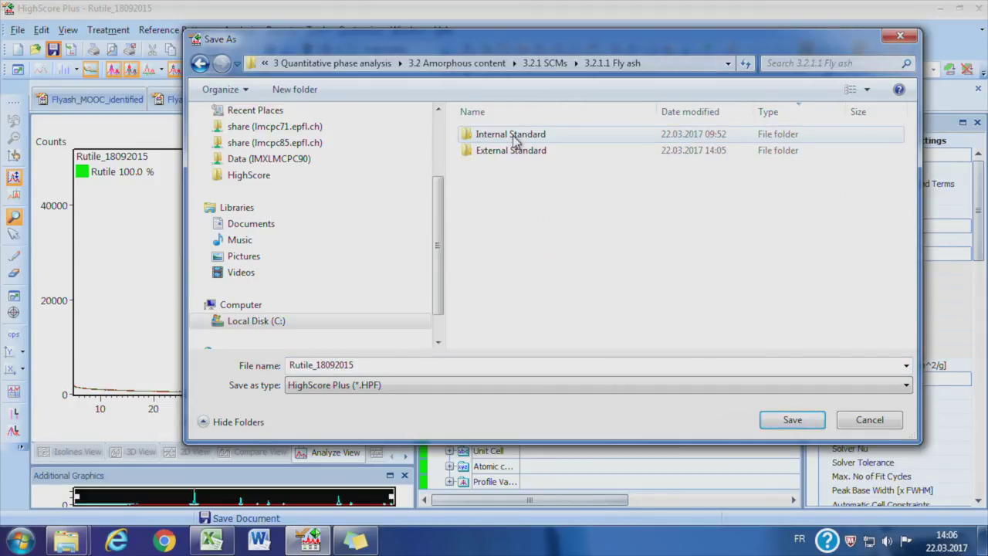
double_click(515, 152)
double_click(399, 365)
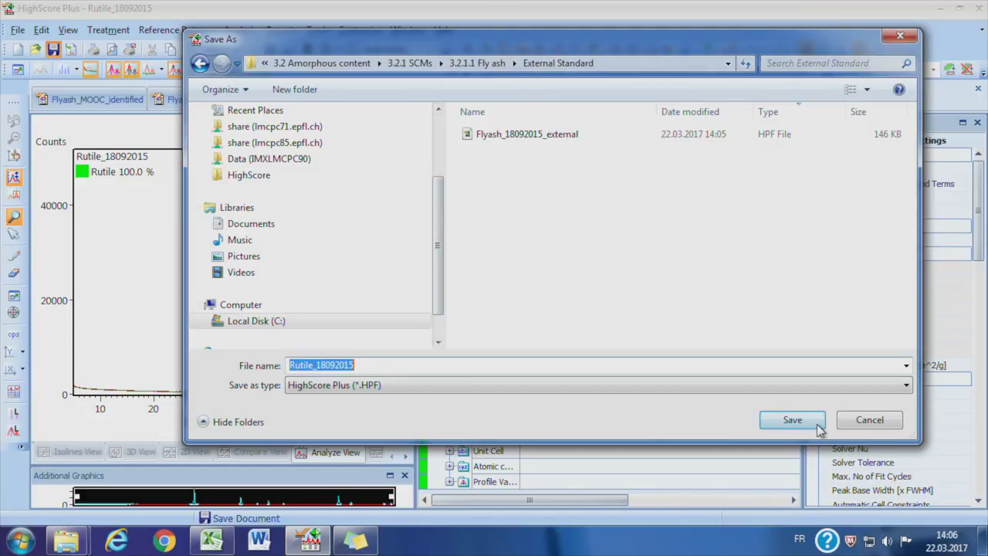
left_click(816, 419)
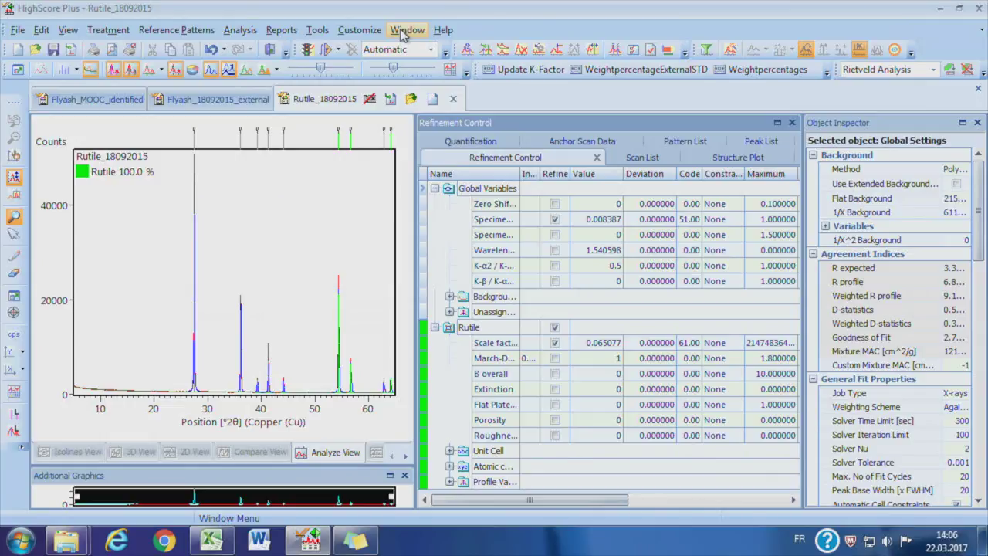
- Set the program's Fitting/Rietveld settings to show weight percentages as External K-Factor corrected
left_click(360, 29)
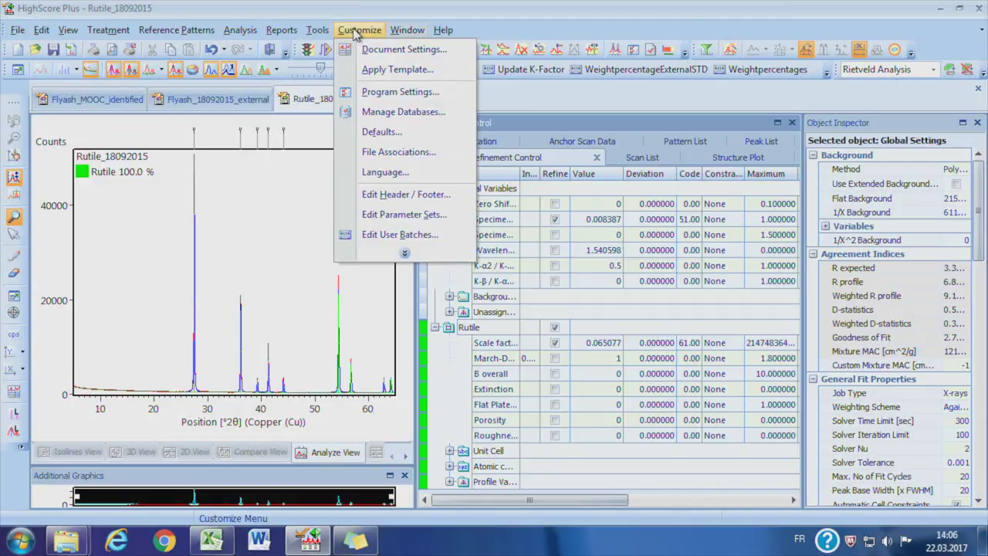
left_click(398, 90)
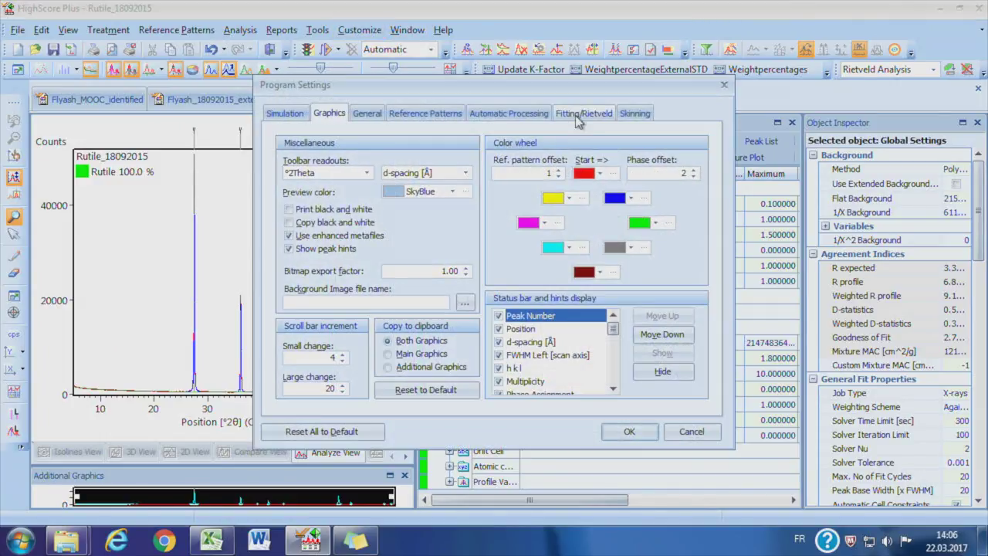
left_click(579, 115)
left_click(561, 315)
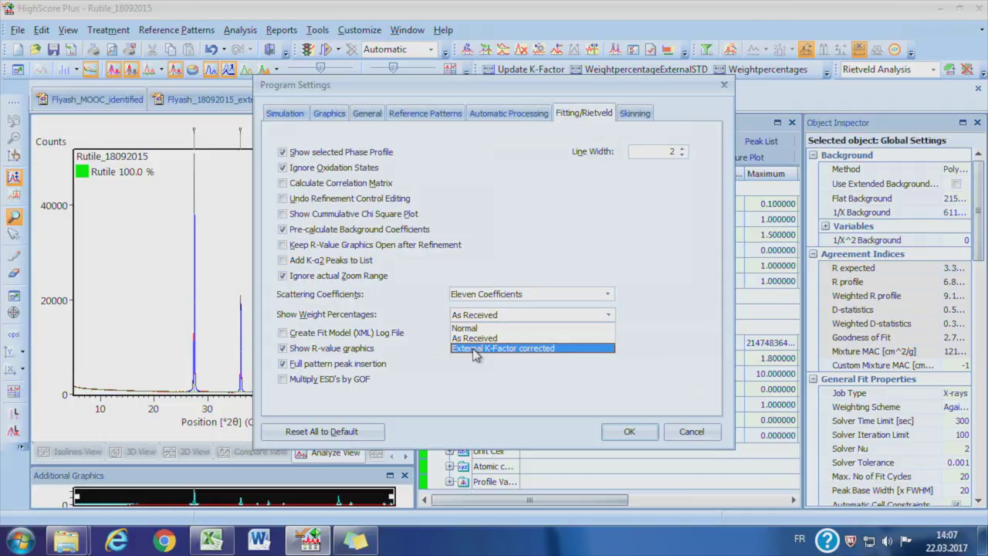
left_click(477, 349)
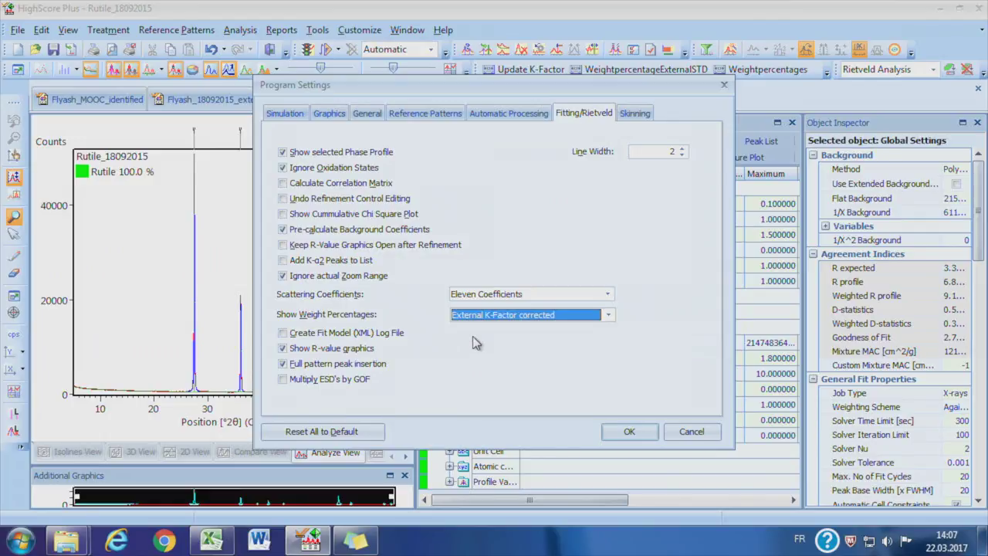
left_click(630, 430)
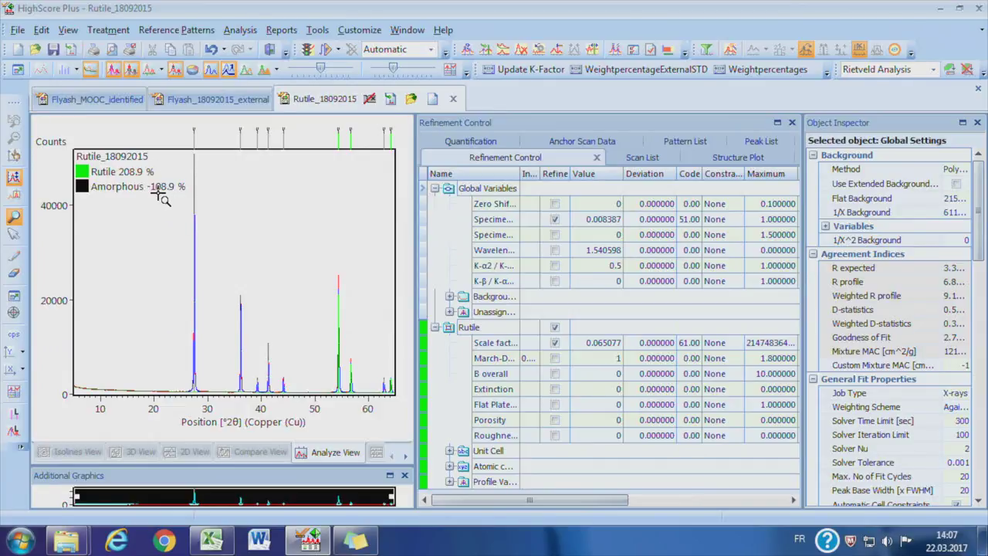
left_click(268, 138)
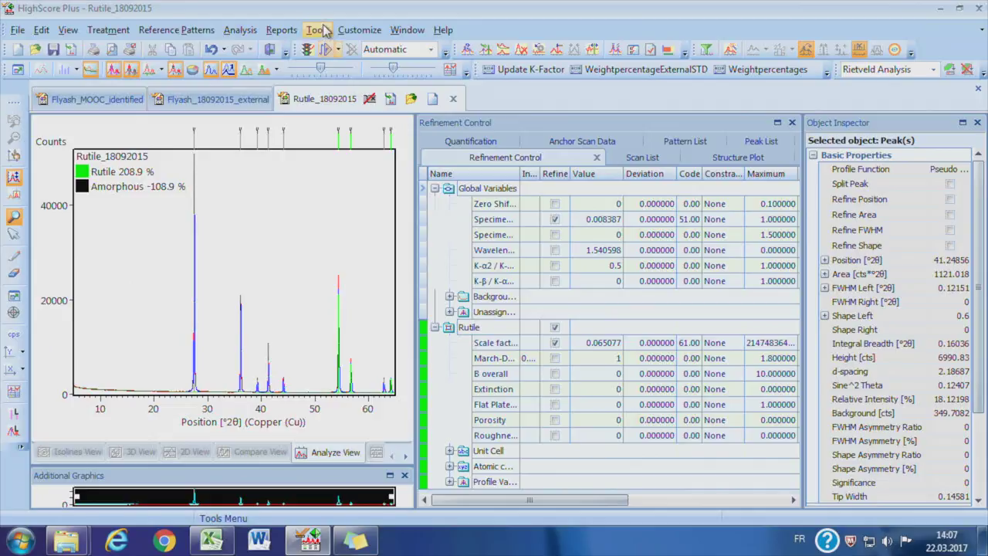
- Check the K-factor value stored in the External Standards defaults
left_click(357, 31)
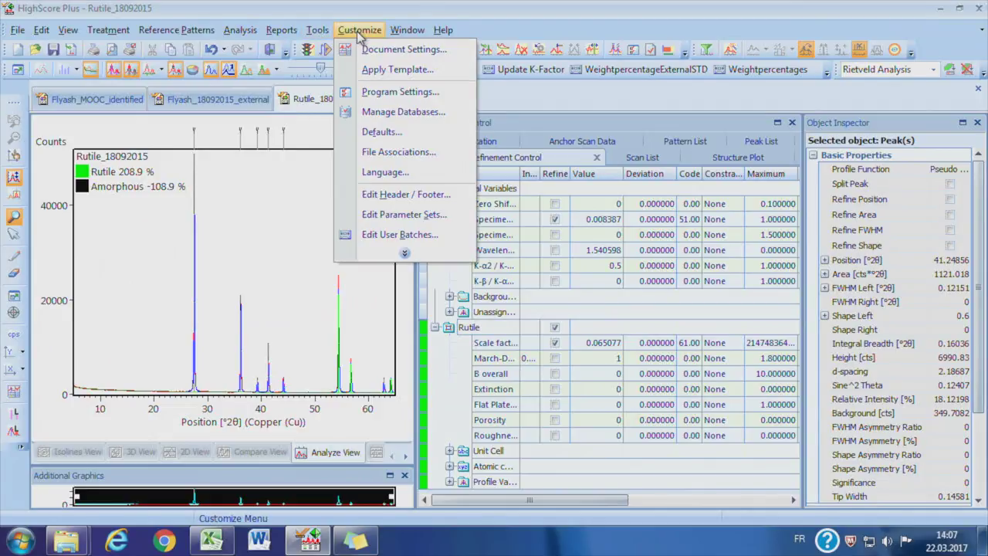
left_click(391, 134)
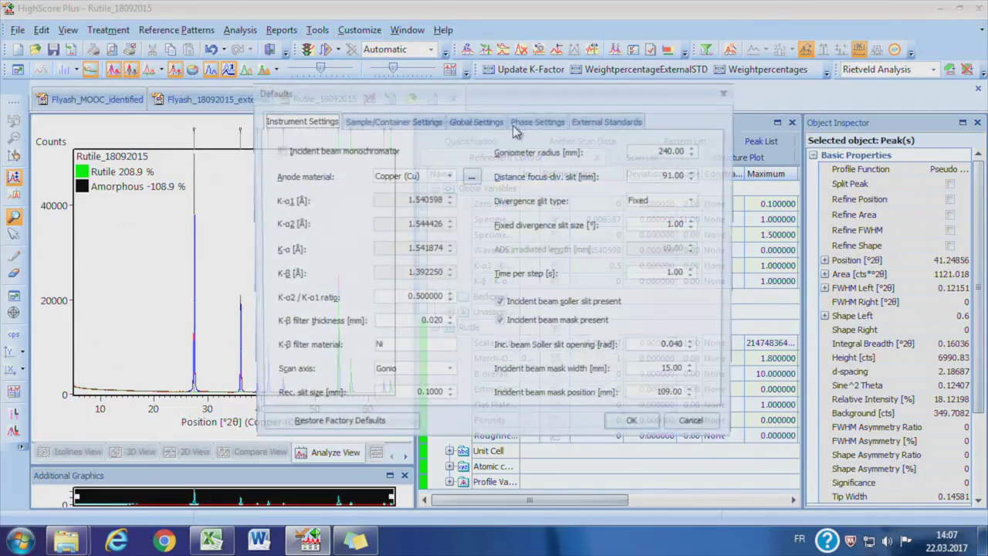
left_click_drag(519, 96, 682, 92)
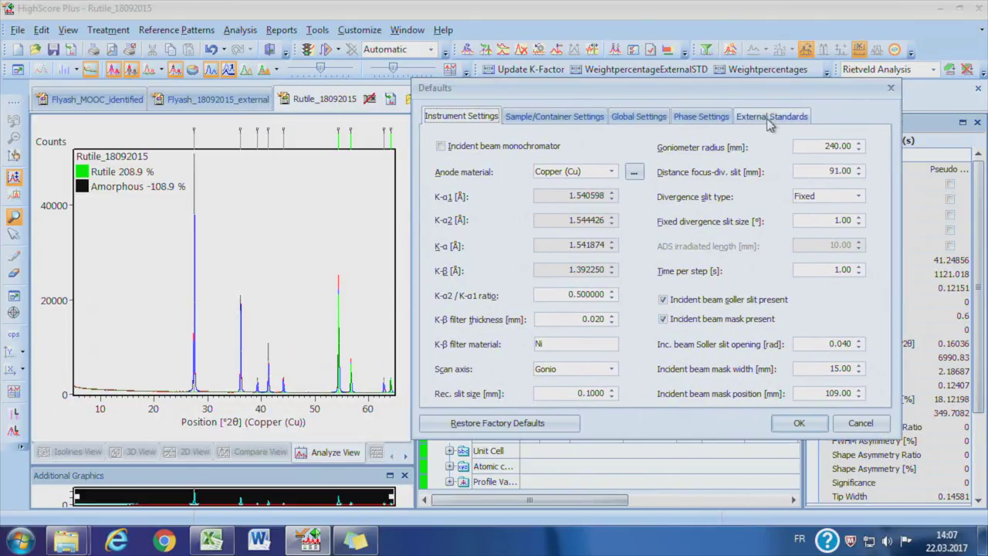
left_click(774, 122)
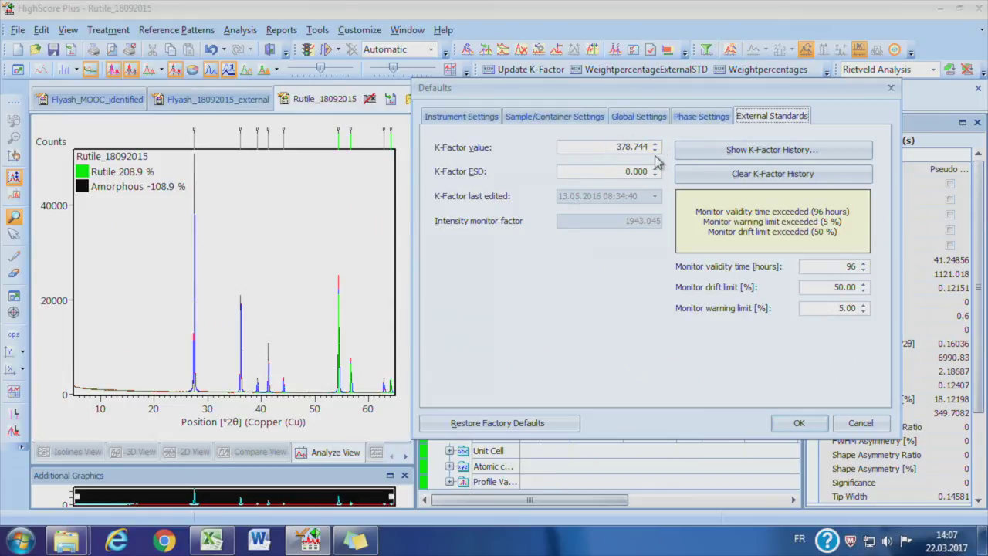
left_click(796, 423)
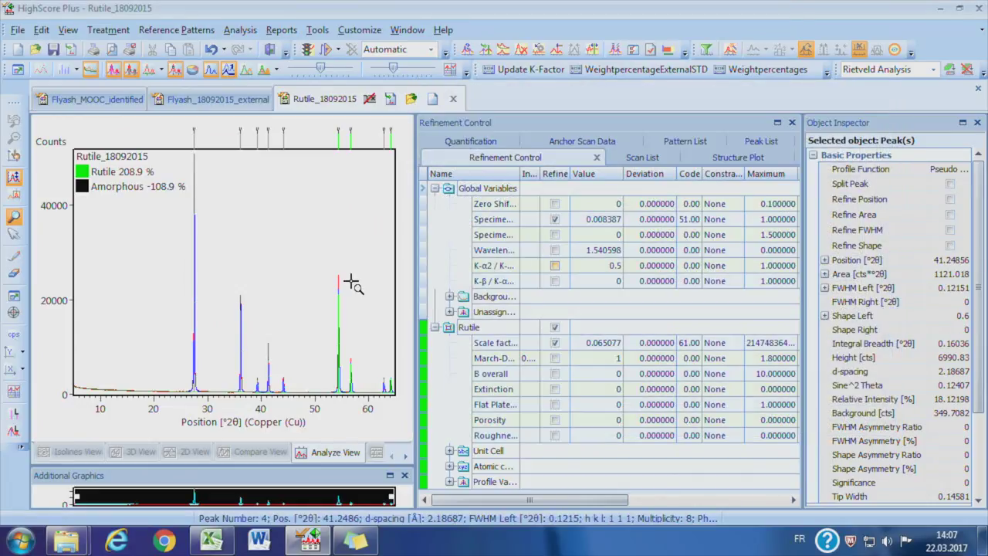
- Take the current K-Factor from the Rutile phase's derived data as the standard
left_click(707, 329)
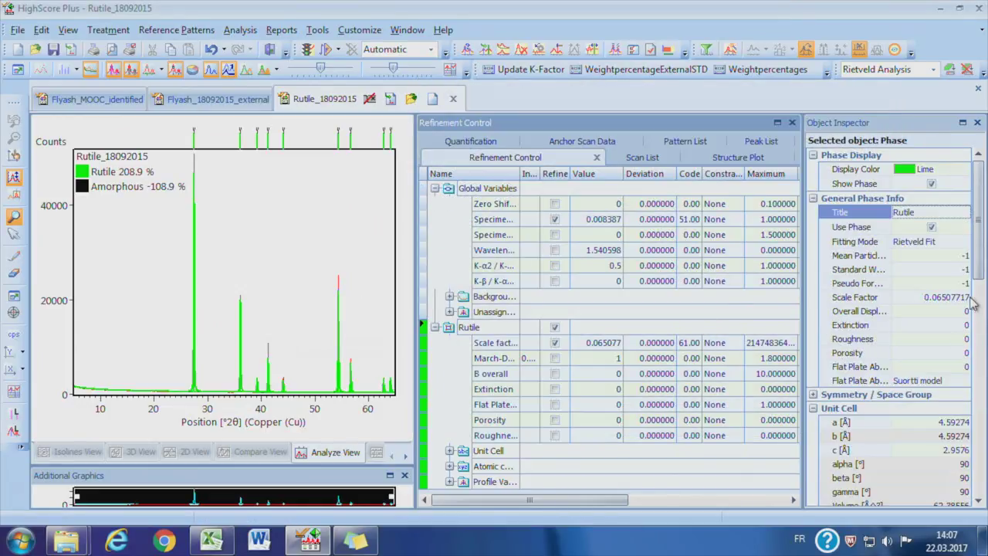
left_click_drag(979, 270, 979, 506)
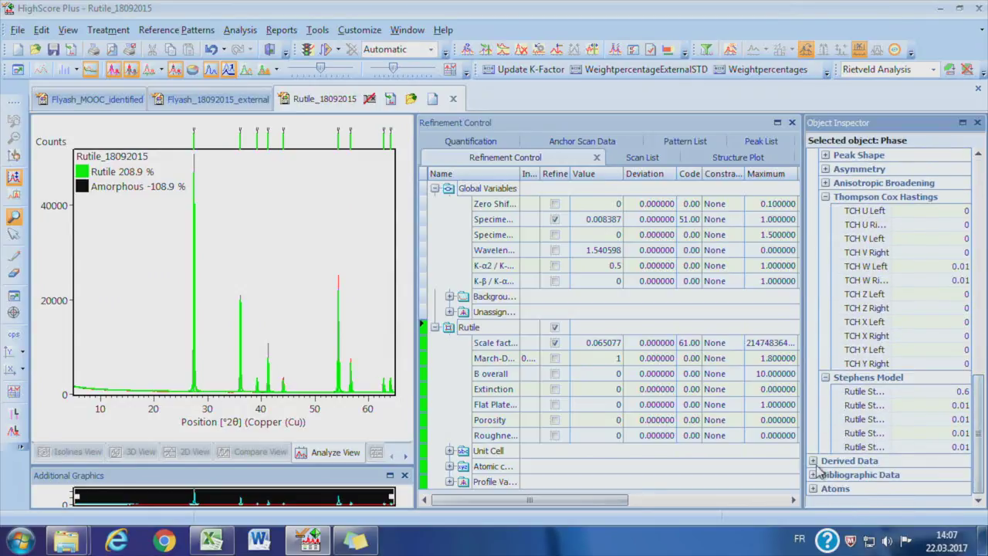
left_click(813, 461)
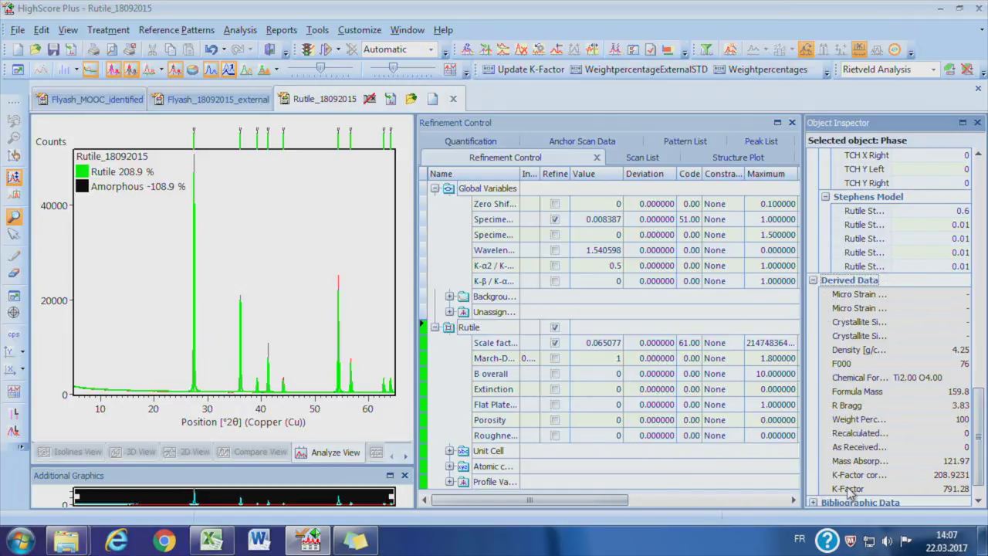
right_click(910, 494)
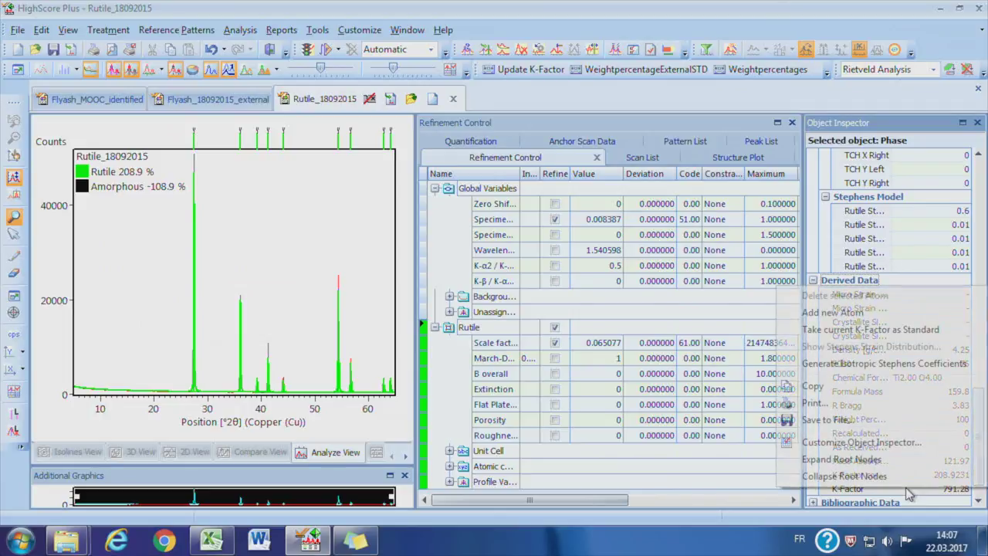
left_click(846, 332)
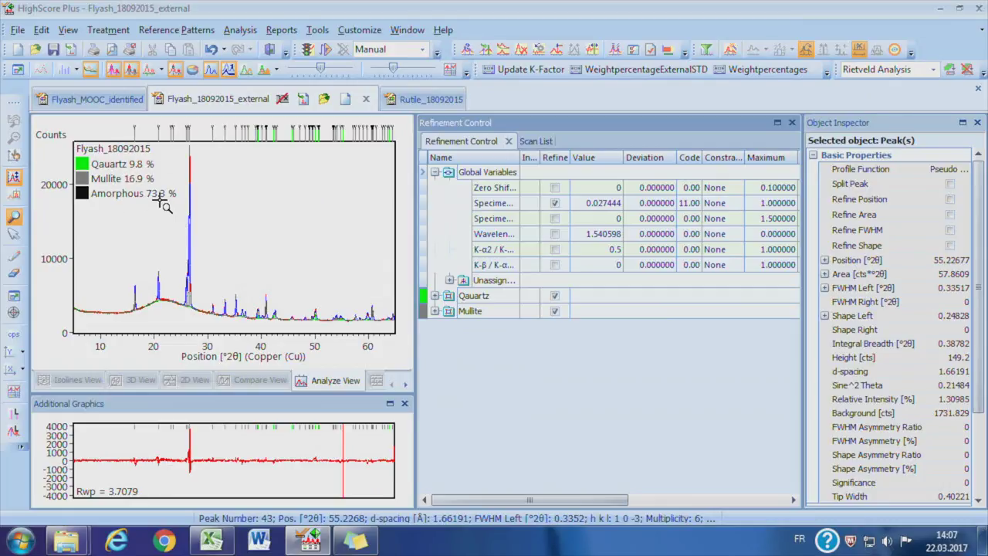
- Display the global settings of Flyash_18092015_external and open MAC_Calculator_MOOC from 0 Templates and structures to examine the oxide MAC values
left_click(601, 294)
left_click(591, 193)
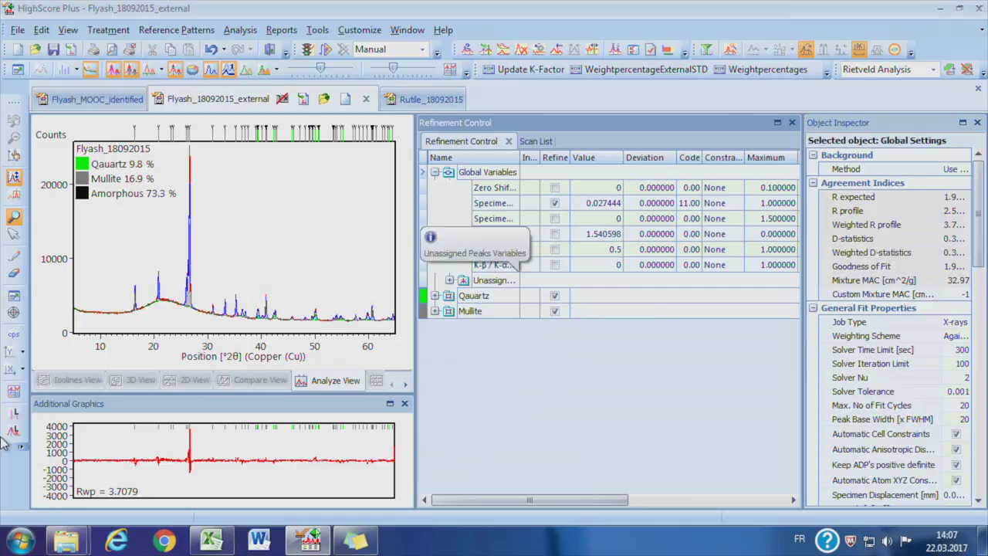
mouse_move(66, 540)
left_click(96, 473)
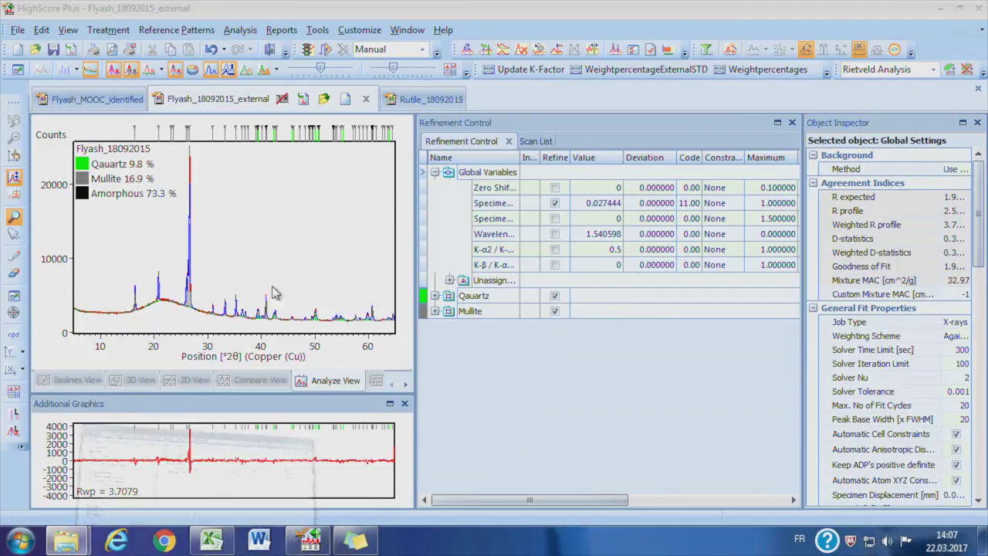
left_click(342, 168)
left_click(274, 173)
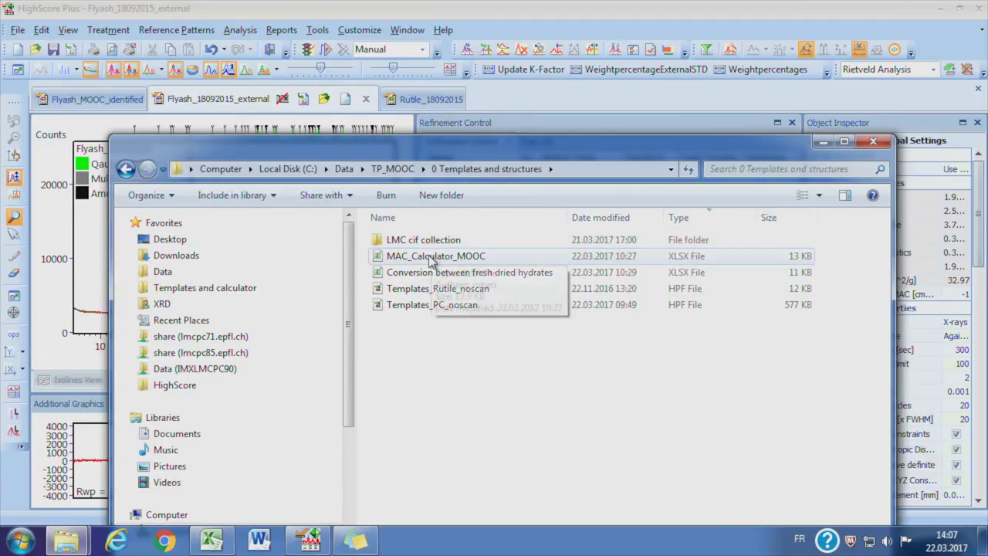
left_click(422, 261)
double_click(426, 258)
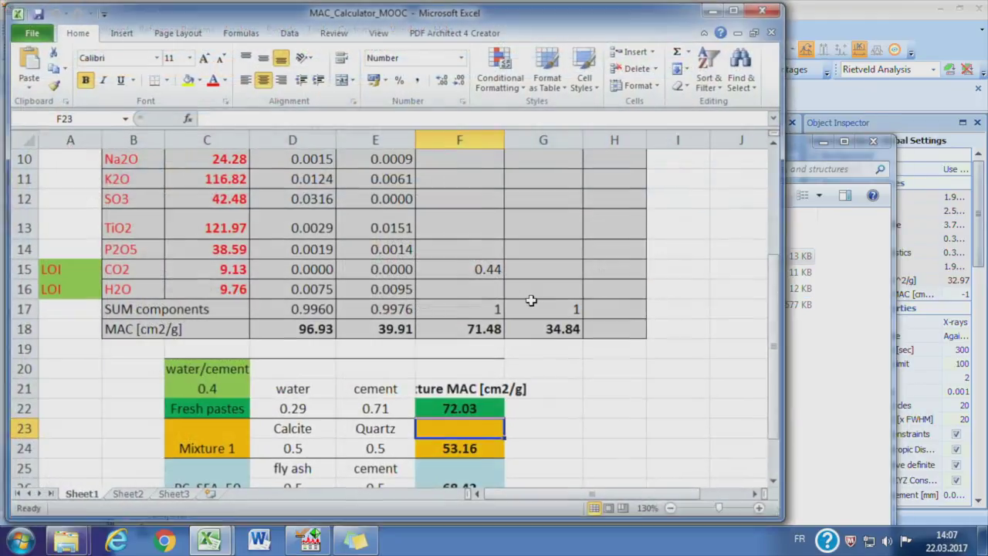
scroll(525, 300, "up", 3)
left_click(194, 239)
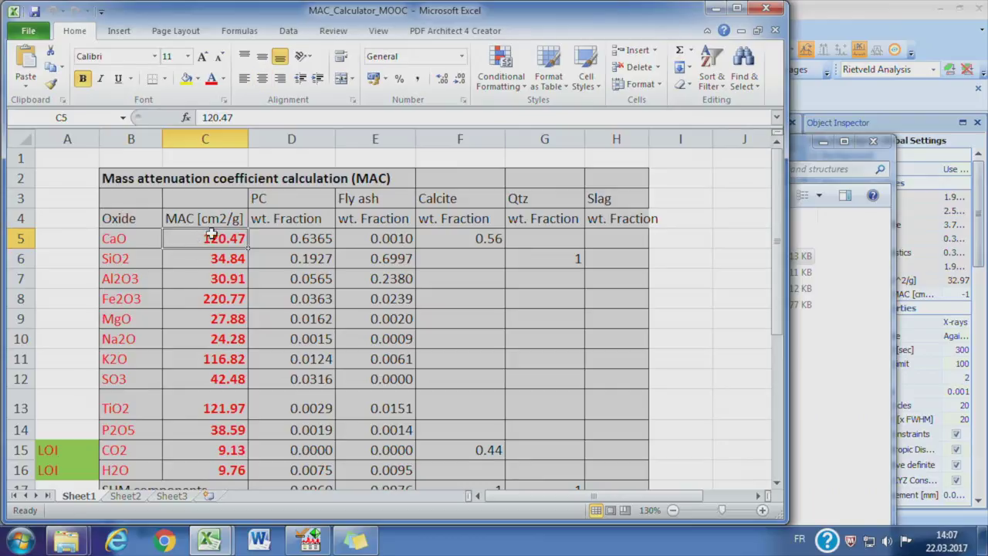
- Return to HighScore Plus and calculate the mass attenuation coefficient of CaO for copper radiation with the MAC Calculator
left_click(307, 542)
left_click(318, 29)
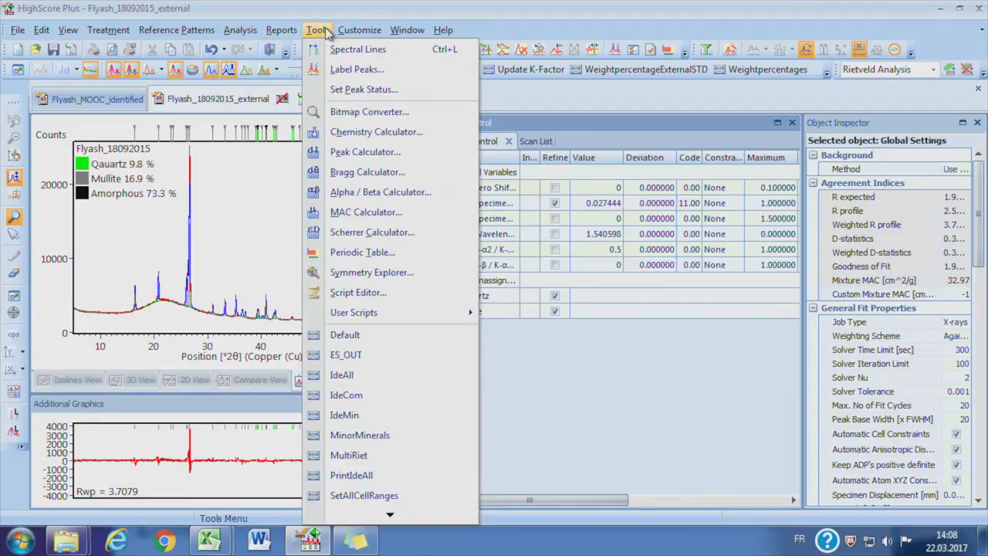
left_click(355, 212)
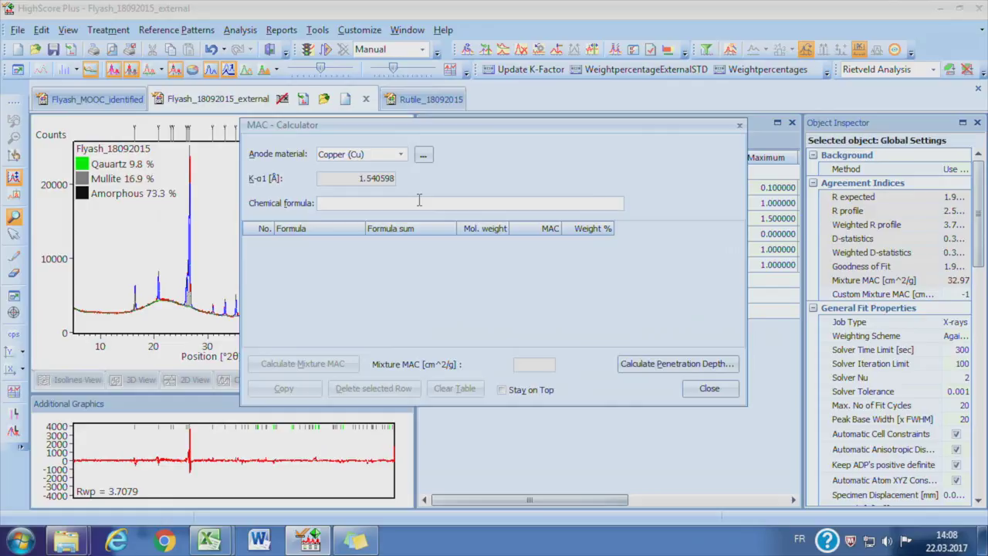
key("Return")
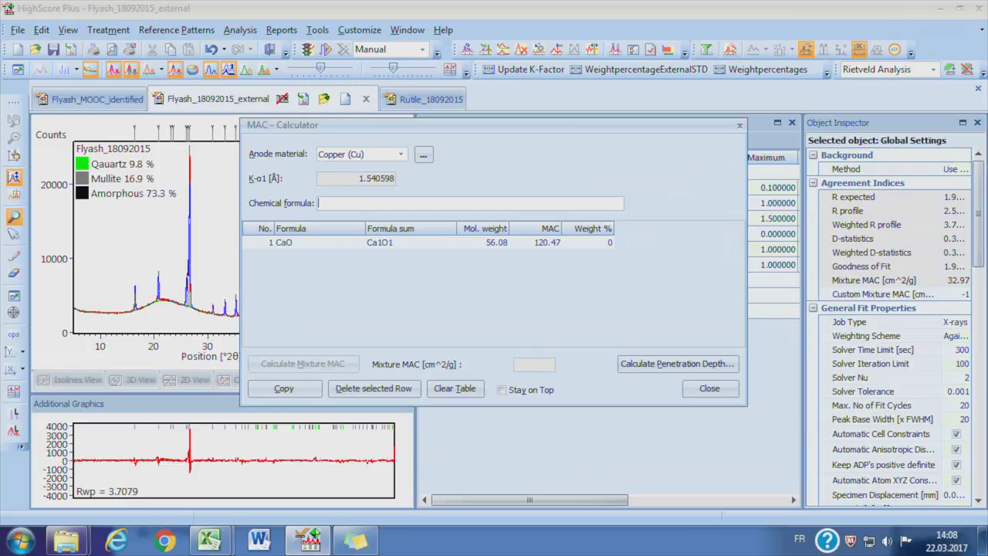
key("Escape")
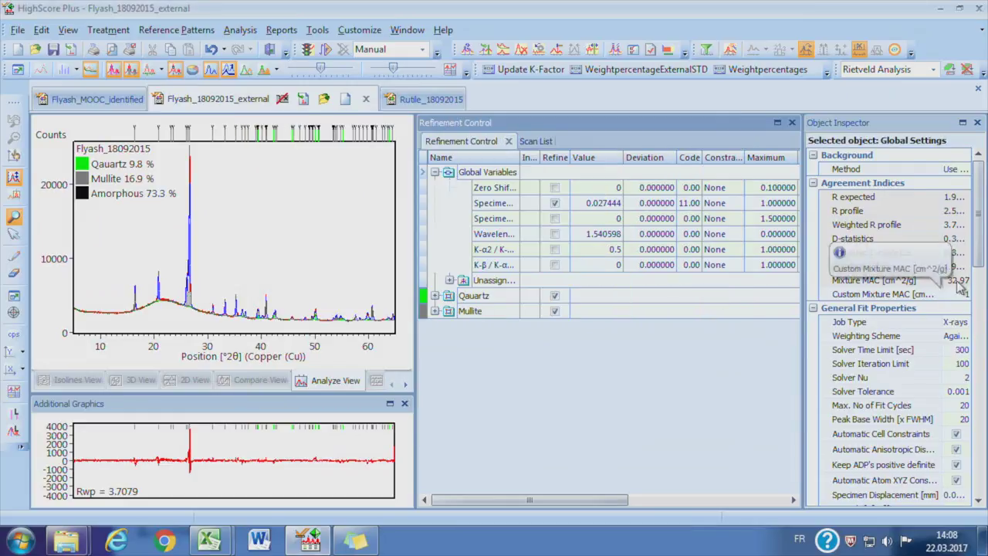
- Set the fly ash document's Custom Mixture MAC to 39.91 cm^2/g in the global settings
type("39.91")
key("Return")
left_click(655, 318)
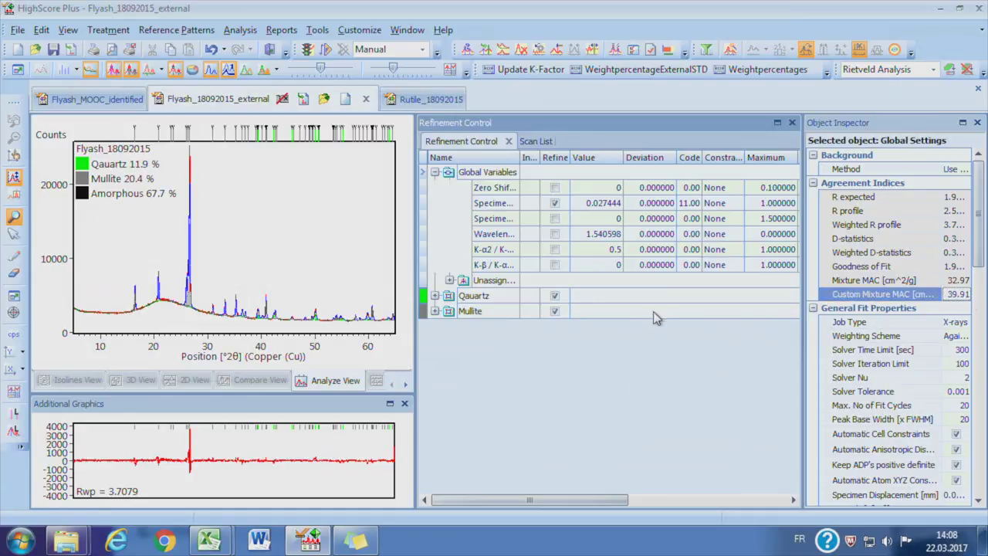
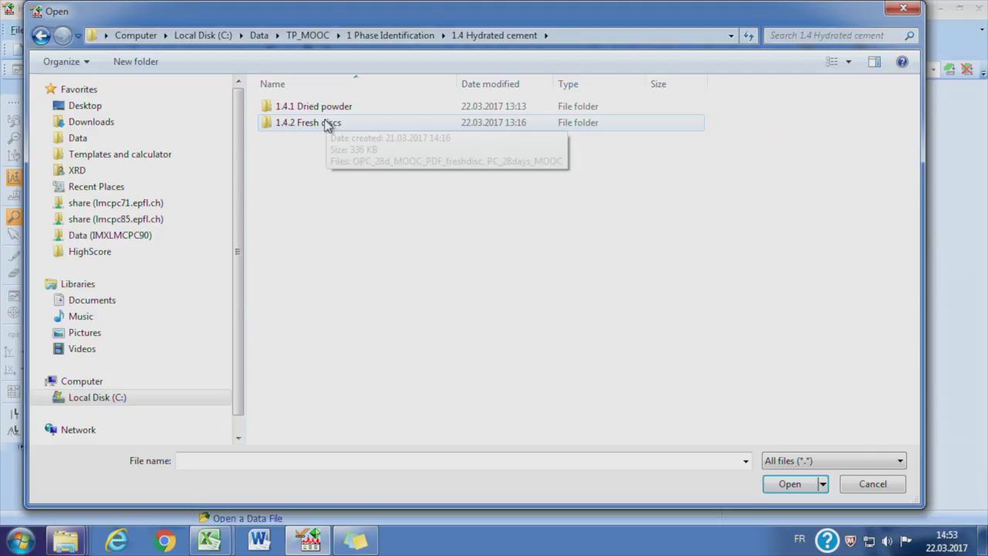
- Open OPC_28d_MOOC_PDF_freshdisc from the 1.4.2 Fresh discs folder and show its pattern list
double_click(326, 125)
left_click(337, 123)
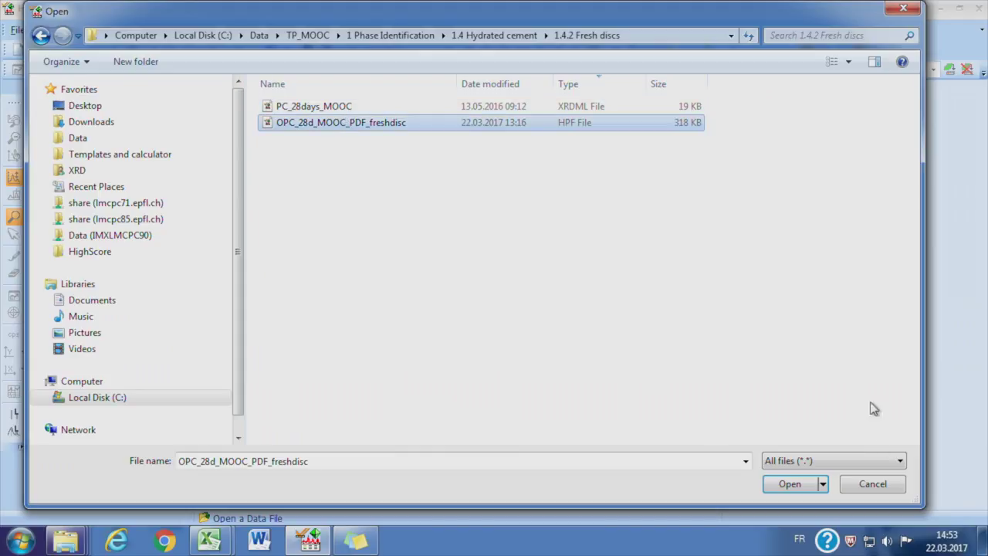
left_click(789, 484)
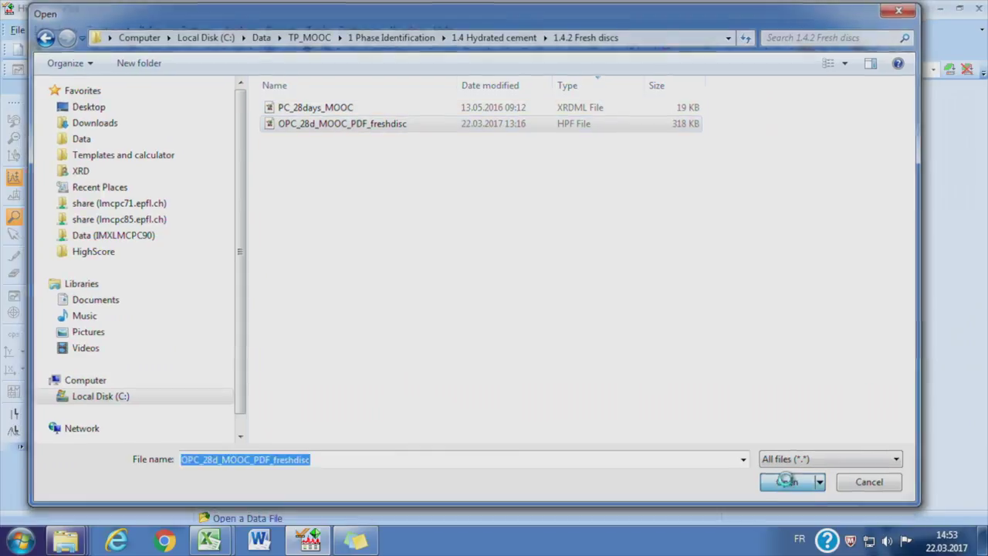
left_click(242, 232)
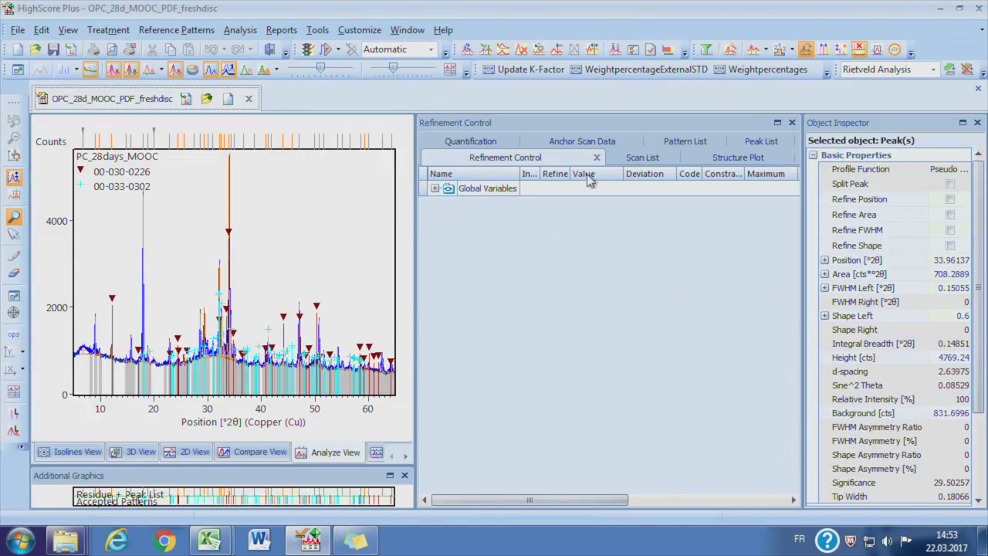
left_click(675, 143)
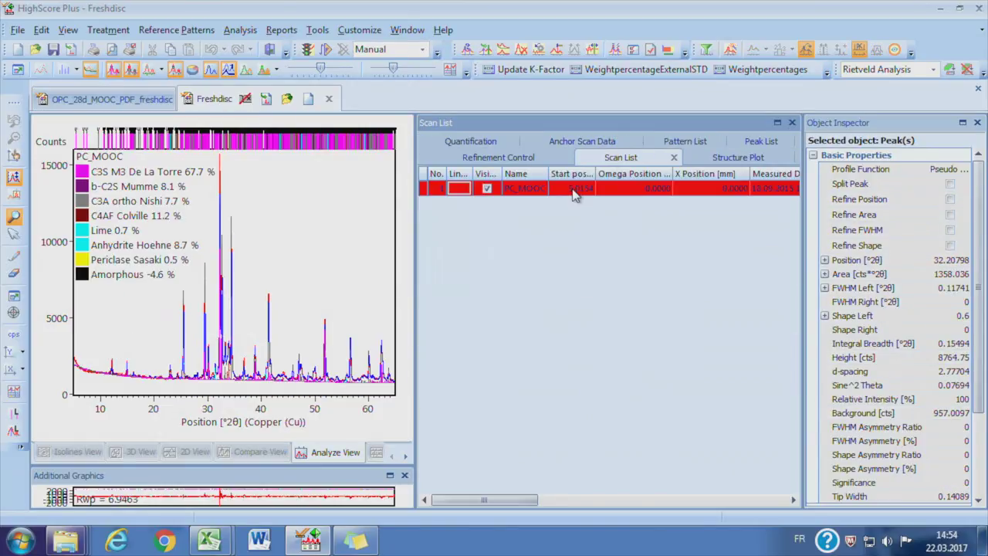
- Replace the PC_MOOC scan in the Freshdisc document with PC_28days_freshdisc from the 3.2.3 Hydrated cement Fresh discs folder
right_click(581, 190)
left_click(622, 157)
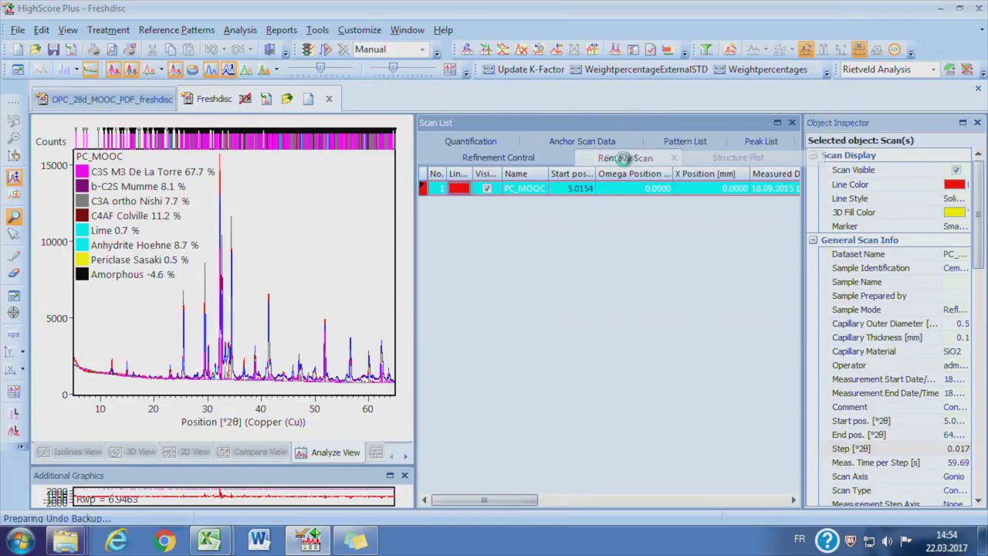
left_click(70, 48)
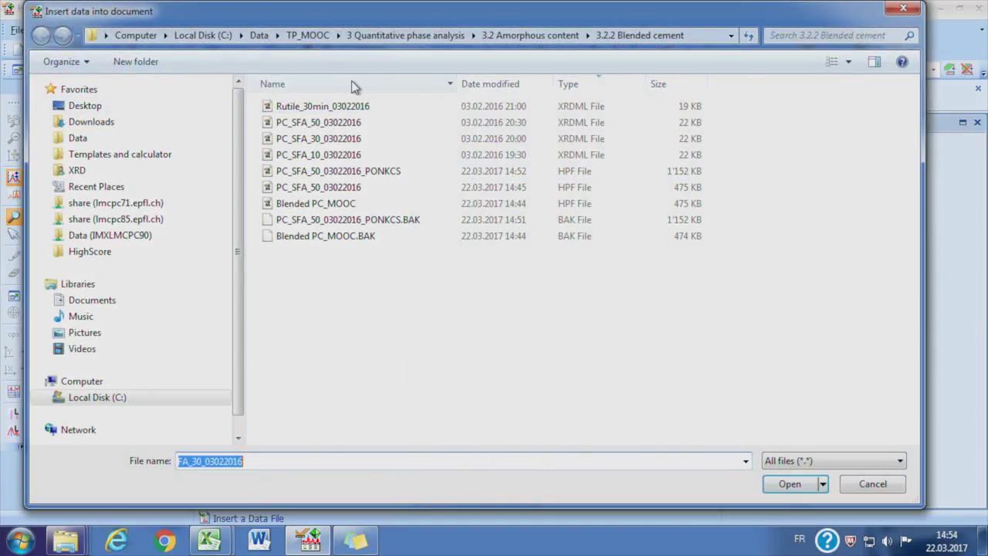
left_click(406, 34)
double_click(330, 129)
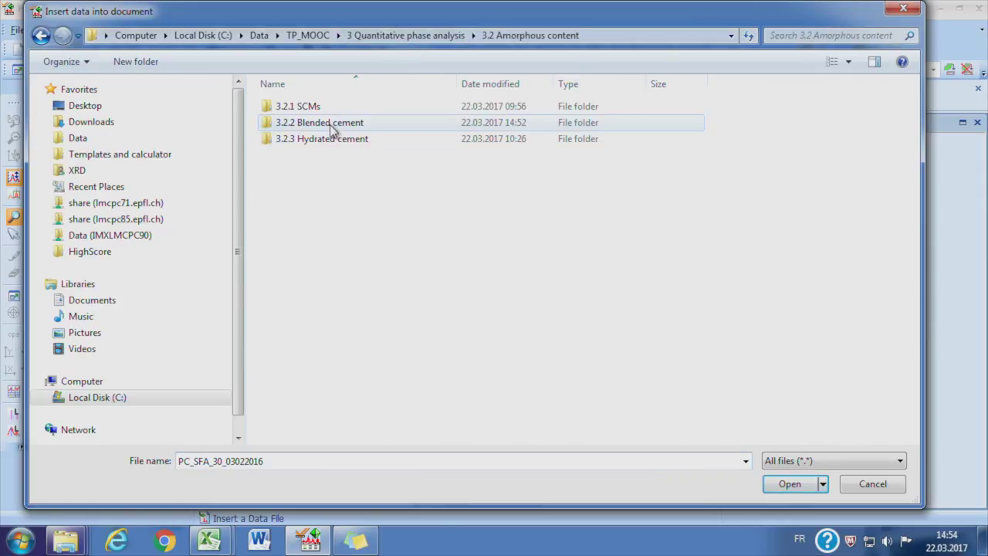
double_click(331, 138)
left_click(335, 111)
double_click(335, 112)
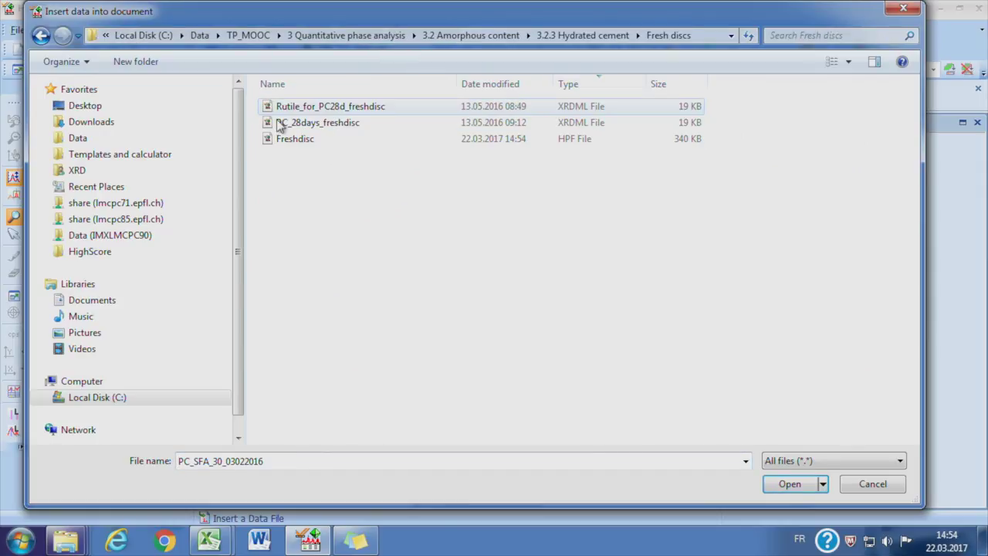
left_click(330, 125)
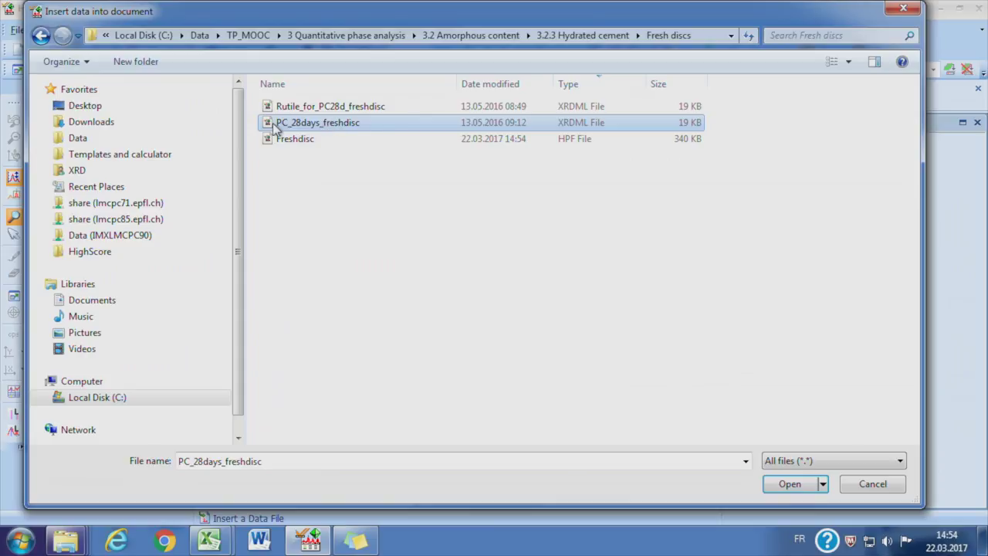
left_click(789, 484)
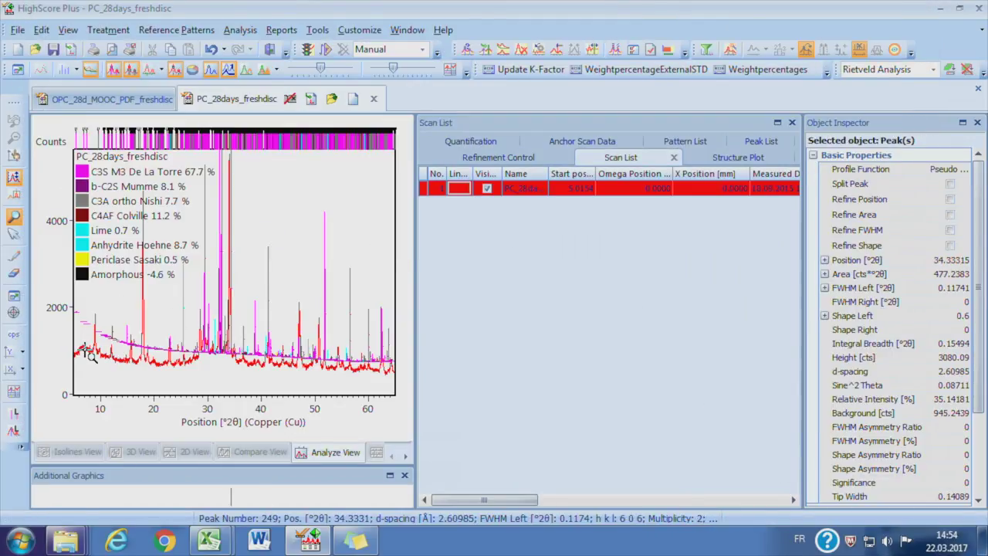
- Examine the refinement parameters of the C3S M3 De La Torre phase
left_click(510, 158)
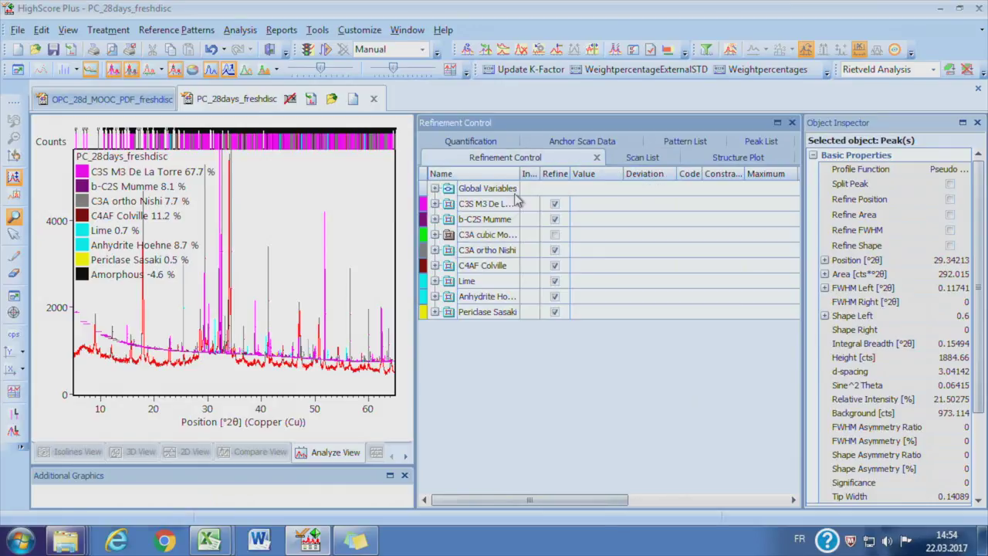
left_click(434, 204)
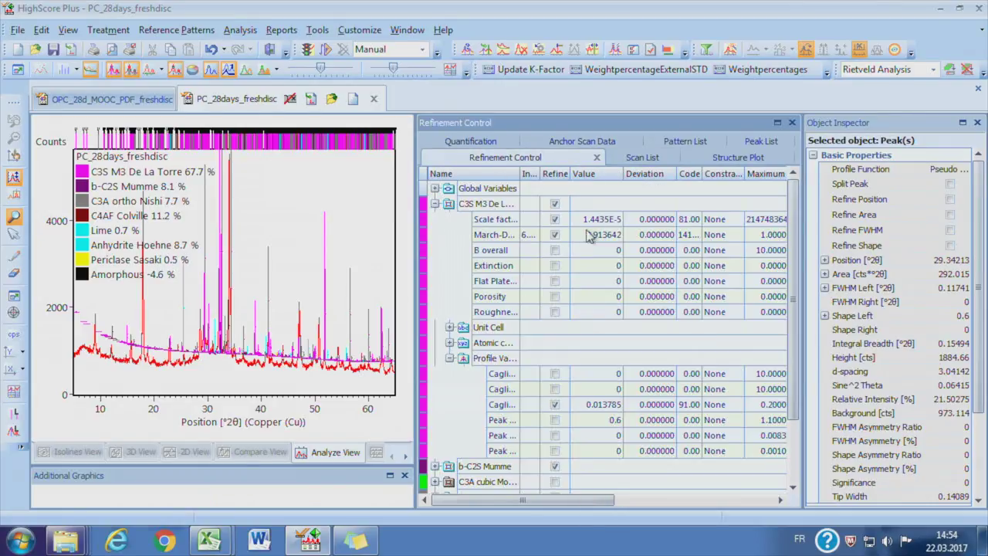
left_click(435, 205)
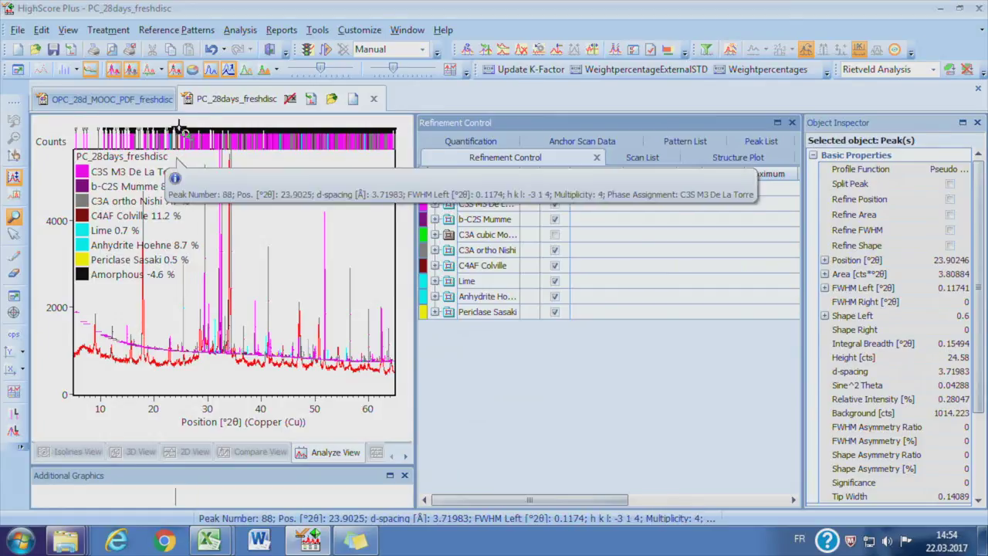
- Add an excluded fitting region at the start of the fresh disc scan, ending at 7 °2θ
left_click(244, 31)
mouse_move(260, 89)
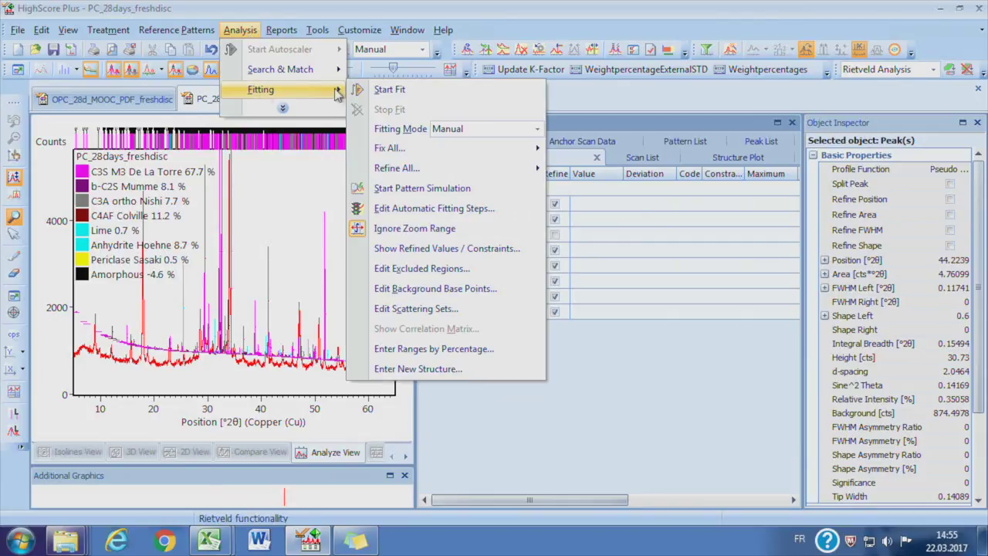
left_click(450, 272)
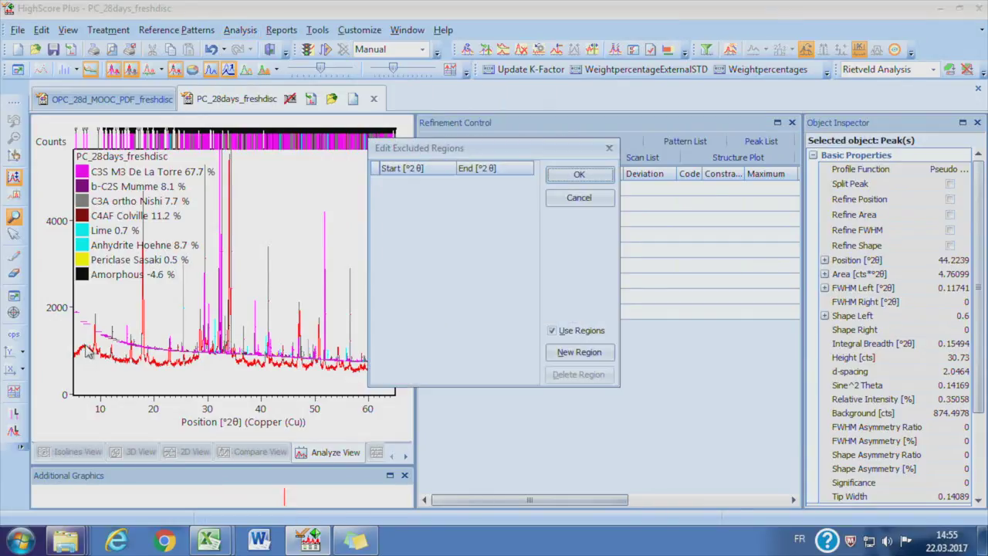
left_click(579, 353)
left_click(522, 185)
type("7")
left_click(579, 174)
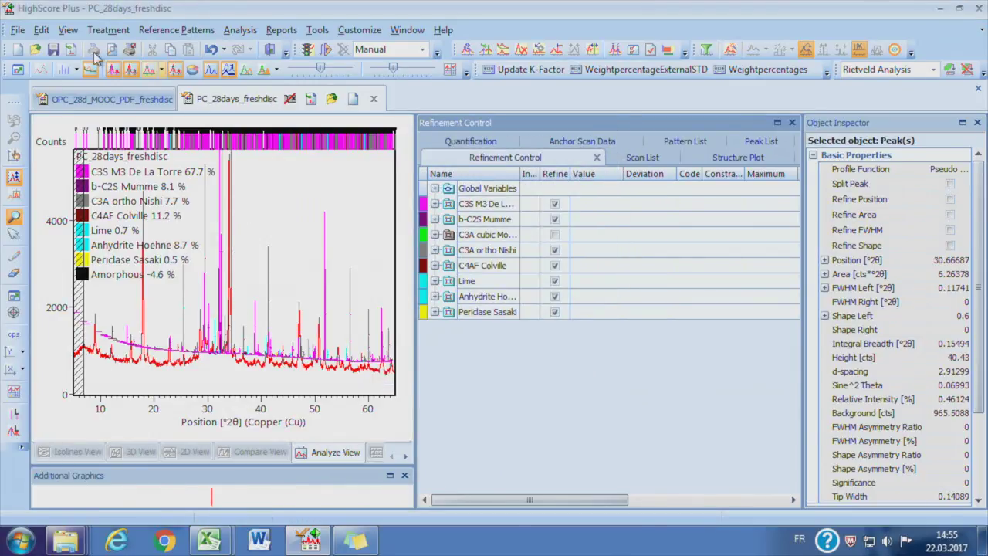
- Open Templates_PC_noscan and copy the Portlandite Chaix-Pluchéry phase into the PC_28days_freshdisc document
left_click(34, 51)
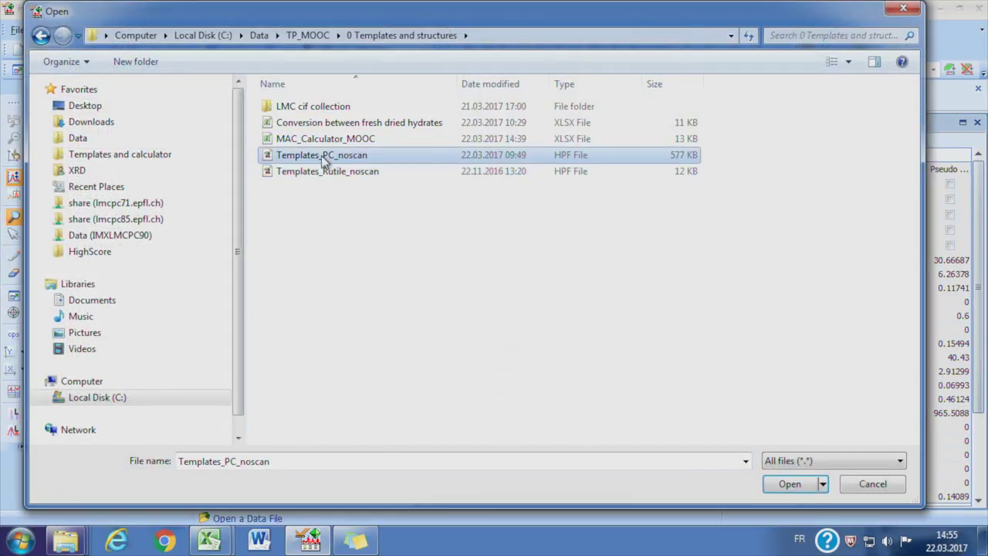
double_click(324, 166)
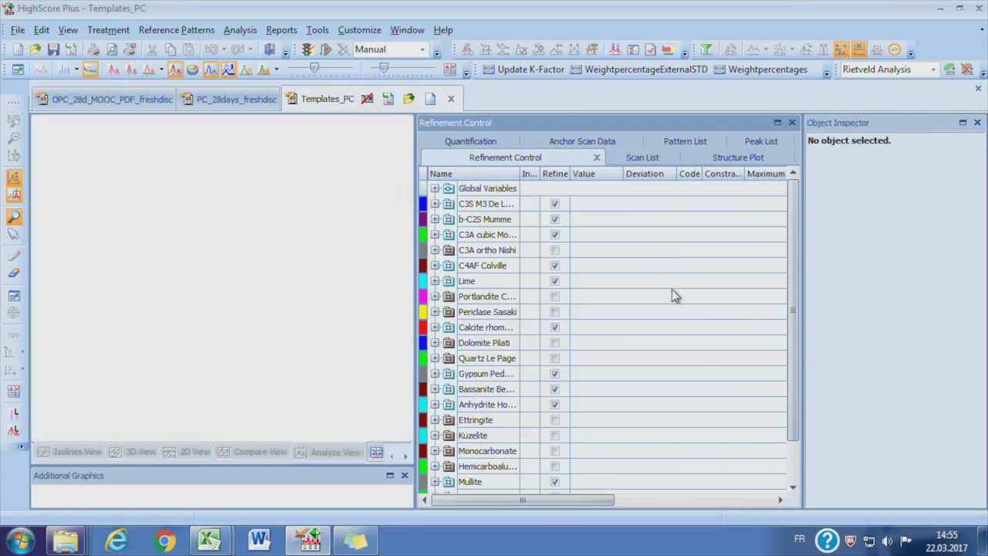
left_click_drag(799, 313, 789, 351)
left_click(488, 251)
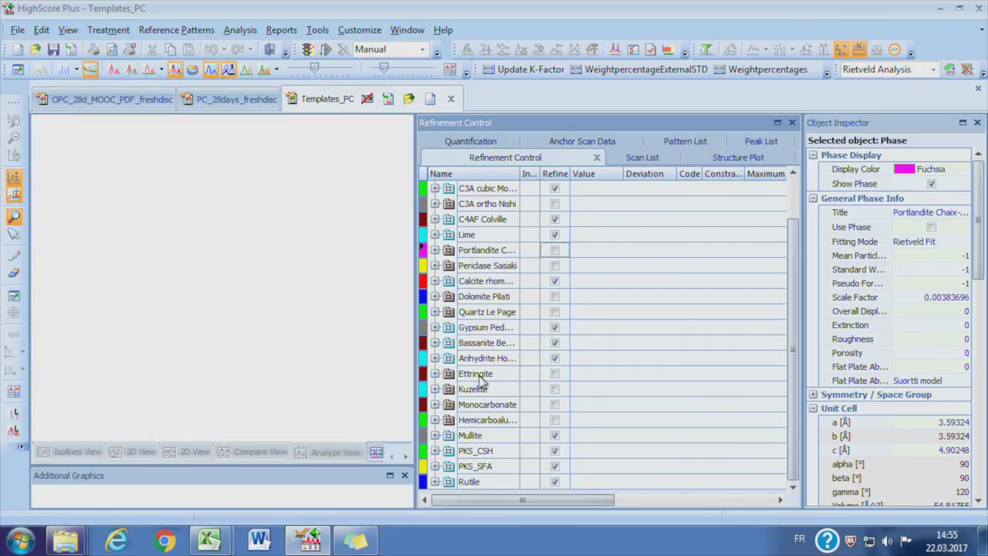
right_click(605, 256)
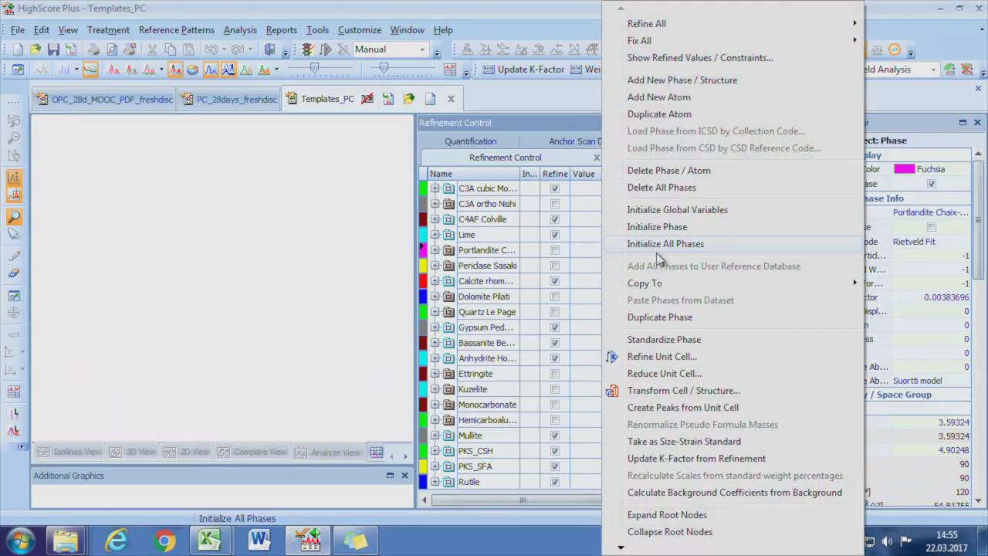
mouse_move(665, 284)
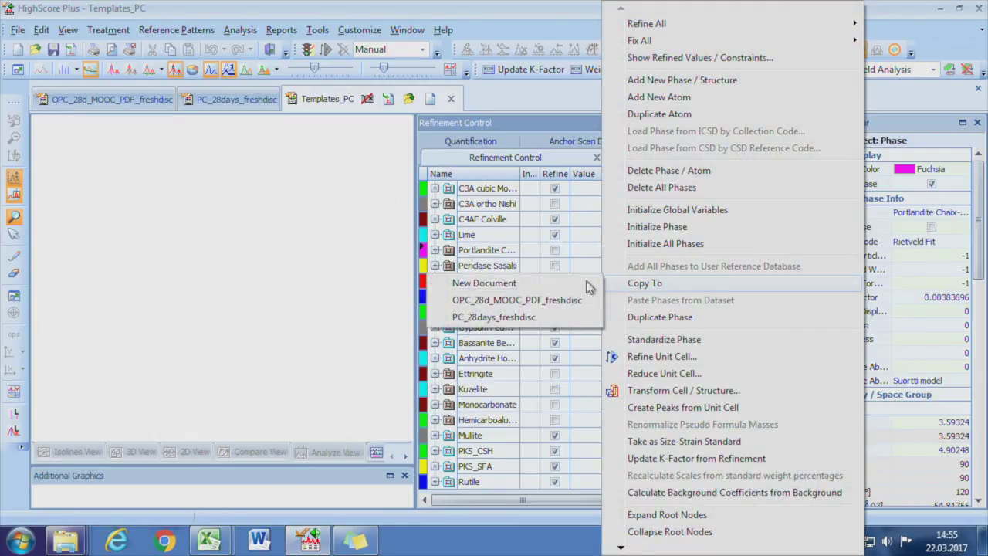
left_click(520, 322)
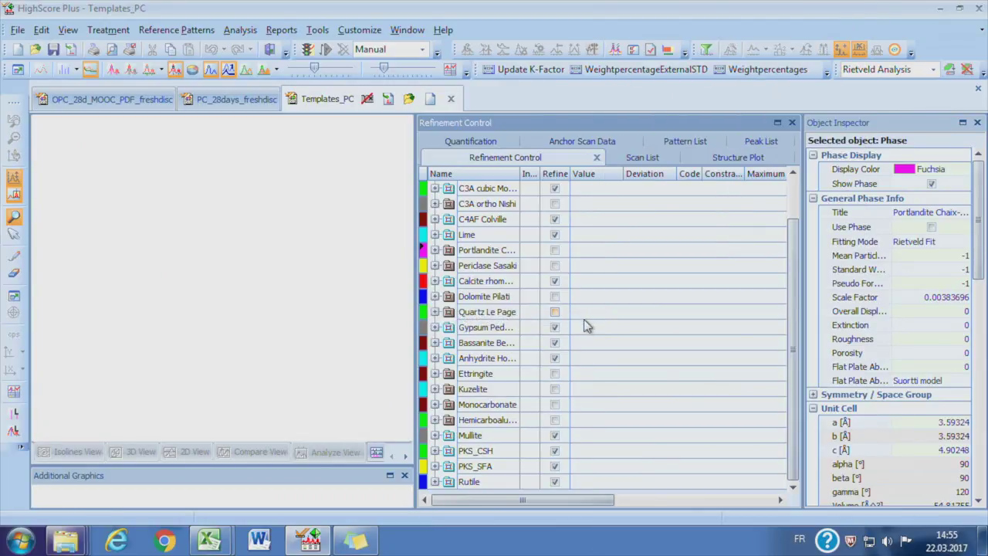
- Copy the Ettringite phase from the template into the PC_28days_freshdisc document
left_click(592, 388)
left_click(592, 378)
right_click(591, 378)
mouse_move(640, 288)
left_click(525, 317)
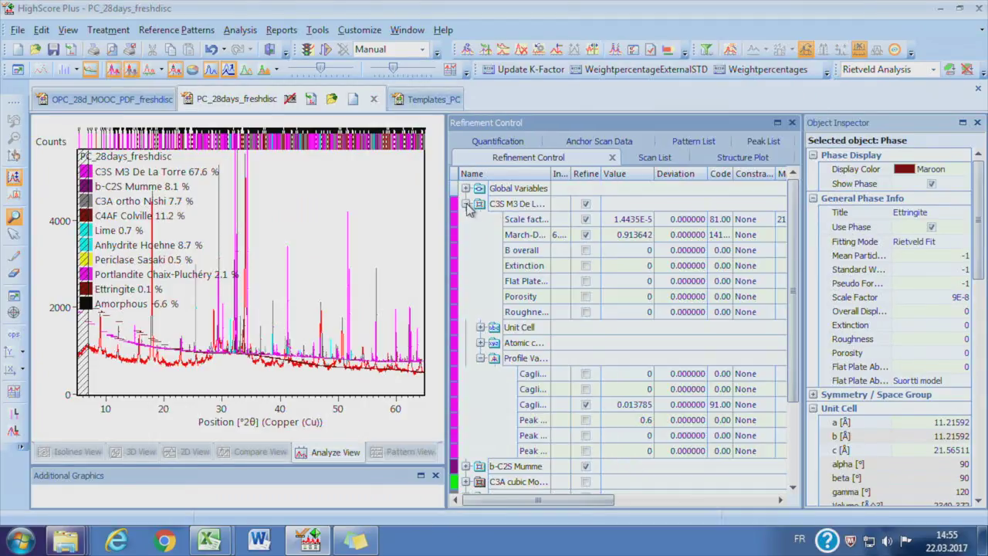
- Exclude the March-Dollase parameter of C3S M3 De La Torre from refinement and set its value to 1
left_click(586, 234)
double_click(632, 234)
type("1")
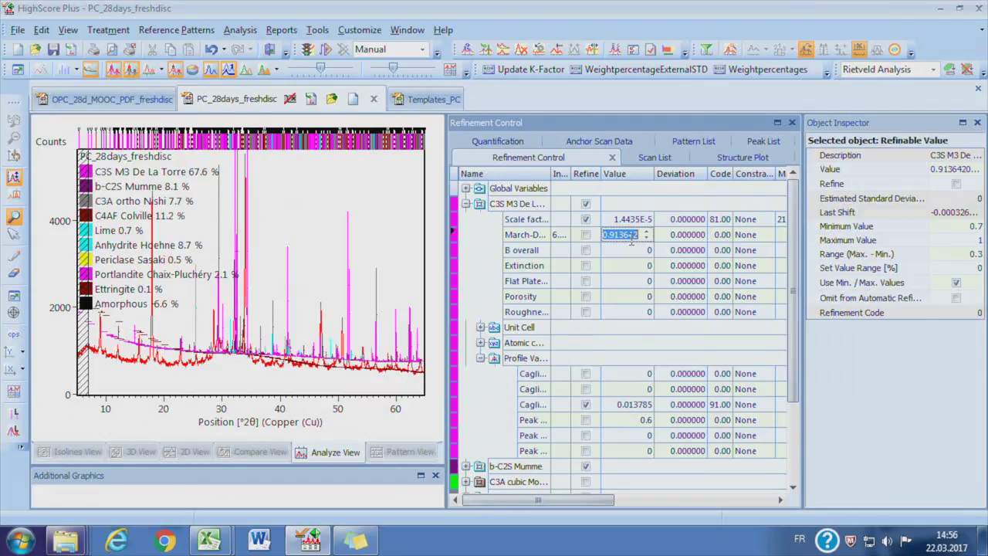
key("Return")
- Fix the C3S unit cell parameters a, b, c and beta and the third Caglioti profile parameter
left_click(481, 328)
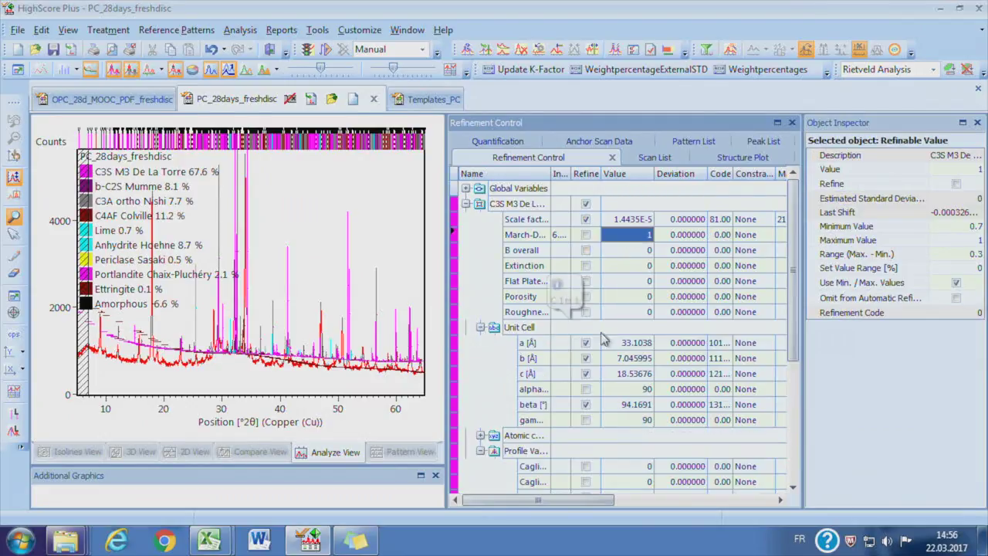
left_click(586, 374)
left_click(585, 404)
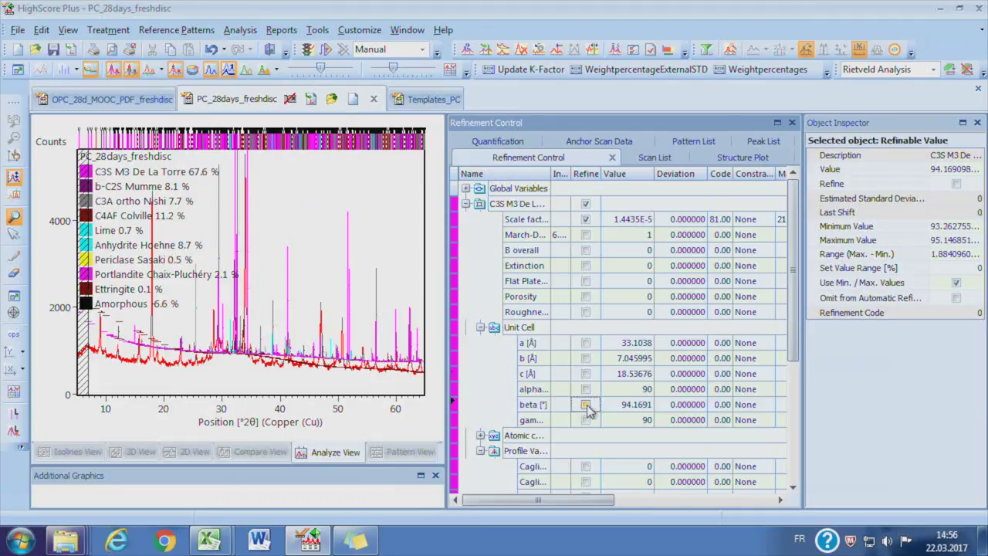
scroll(485, 402, "down", 2)
left_click(585, 404)
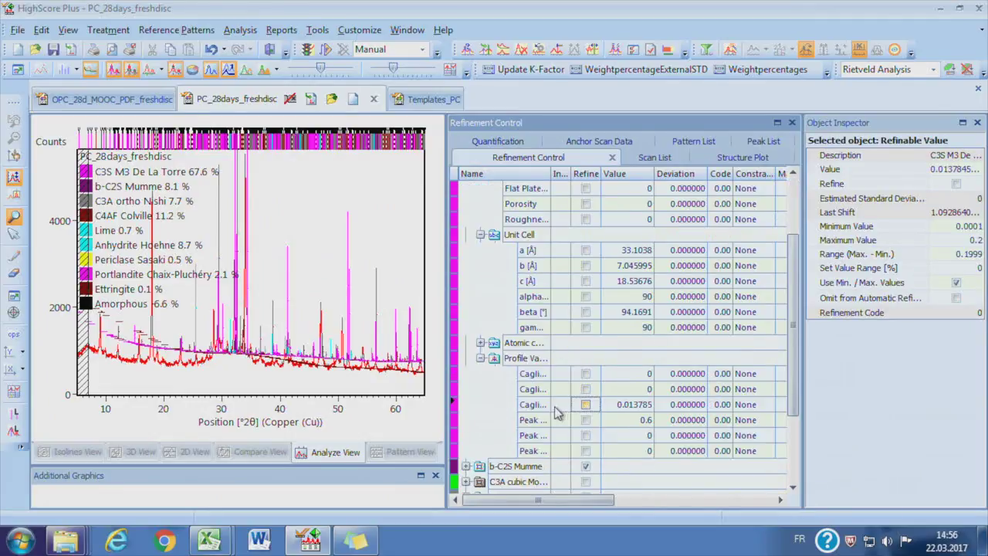
- Fix the b-C2S Mumme unit cell parameters a, b, c and beta and its third Caglioti profile parameter
scroll(525, 386, "down", 2)
left_click(466, 374)
scroll(572, 394, "down", 3)
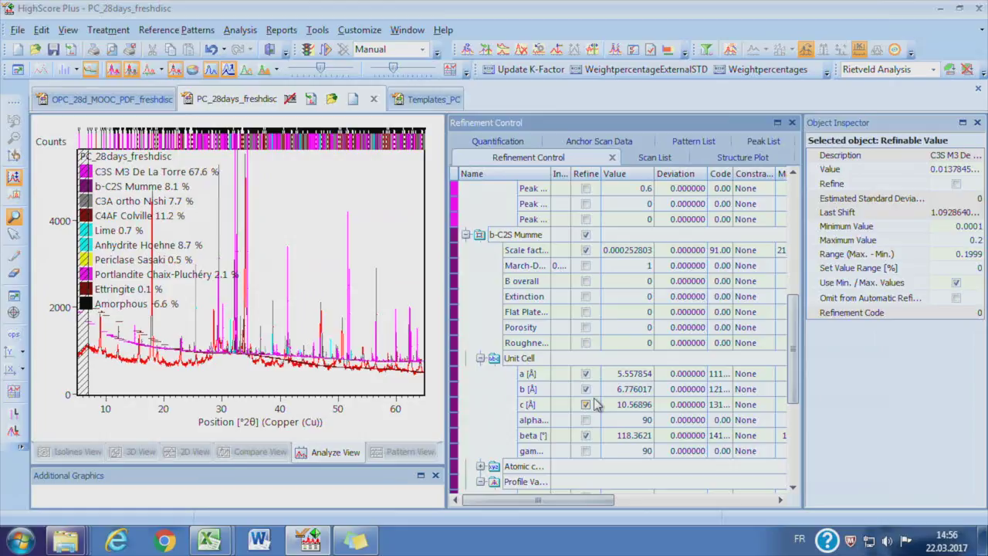
left_click(586, 405)
left_click(585, 389)
left_click(586, 405)
left_click(585, 435)
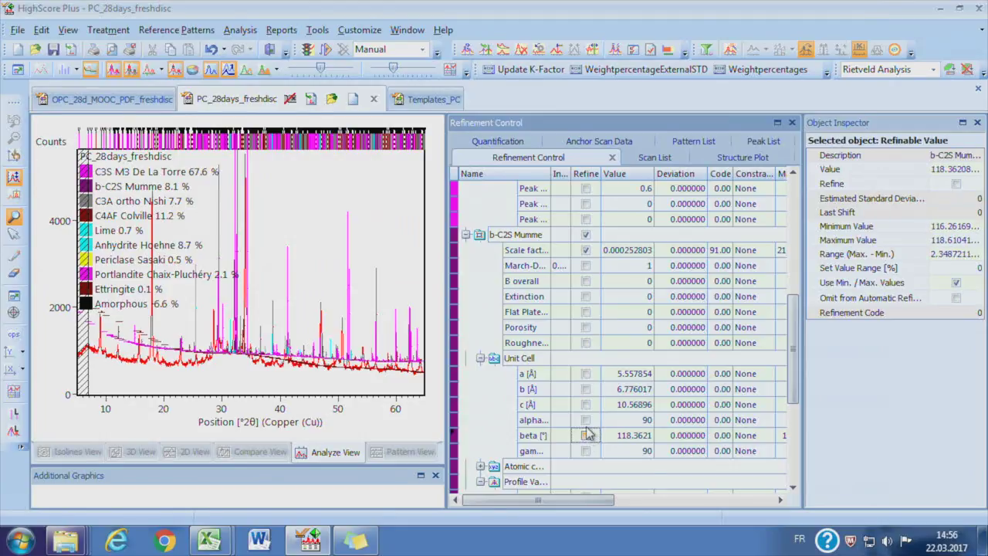
scroll(587, 437, "down", 2)
left_click(587, 436)
- Fix the C3A ortho Nishi cell parameters a, b and c and its third Caglioti profile parameter
scroll(526, 417, "down", 3)
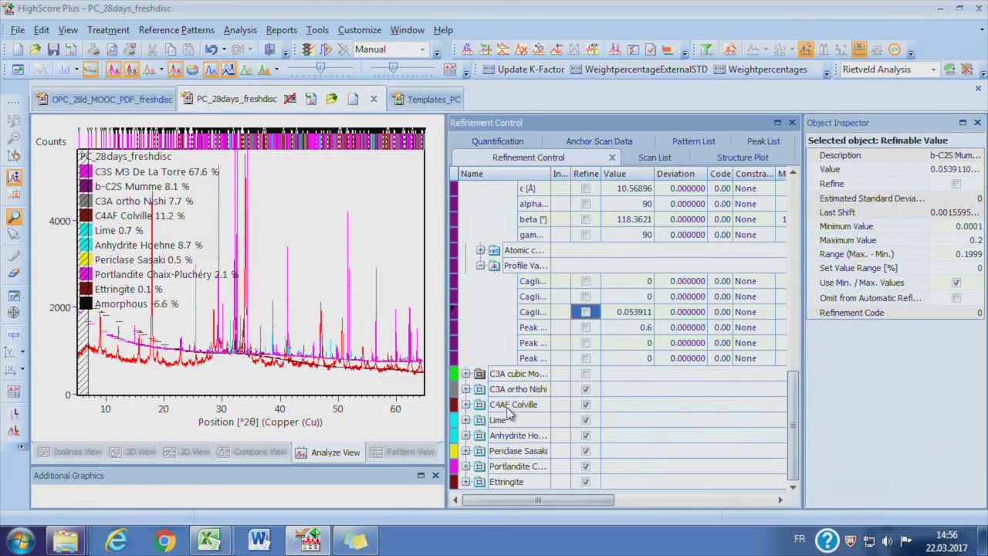
left_click(466, 390)
scroll(539, 392, "down", 1)
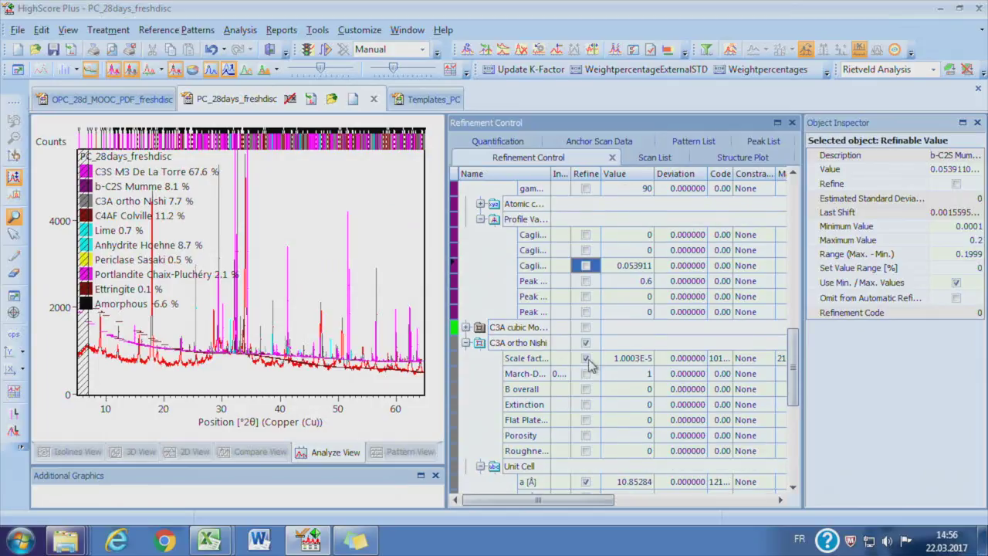
scroll(588, 451, "down", 2)
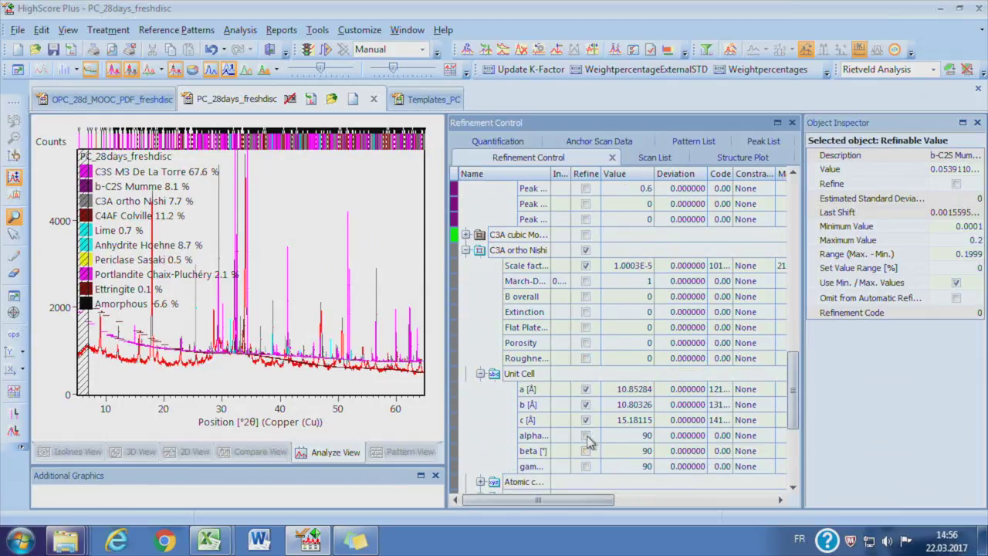
left_click(587, 404)
left_click(586, 420)
scroll(590, 433, "down", 3)
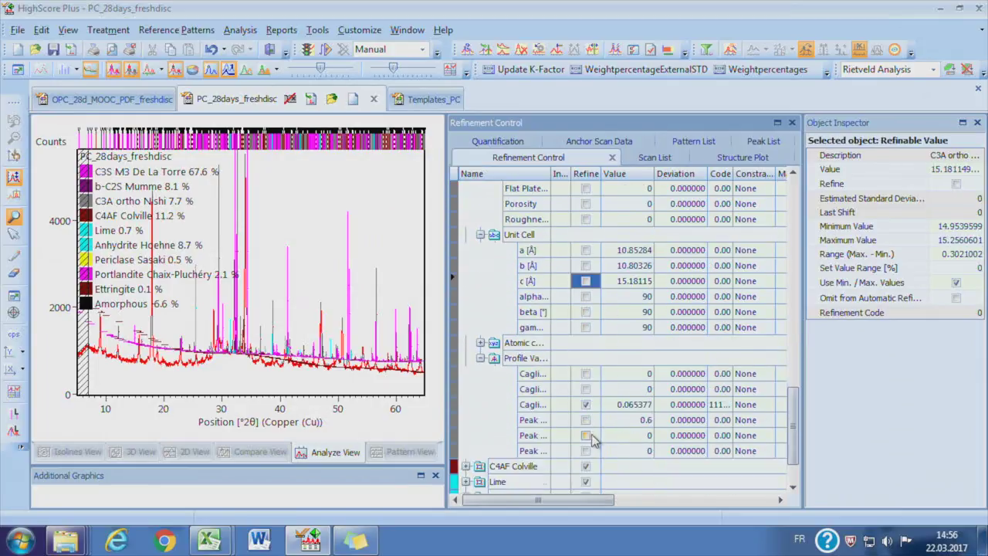
left_click(586, 407)
- Fix the C4AF Colville cell parameters a, b and c and its third Caglioti profile parameter
scroll(587, 411, "down", 2)
left_click(466, 404)
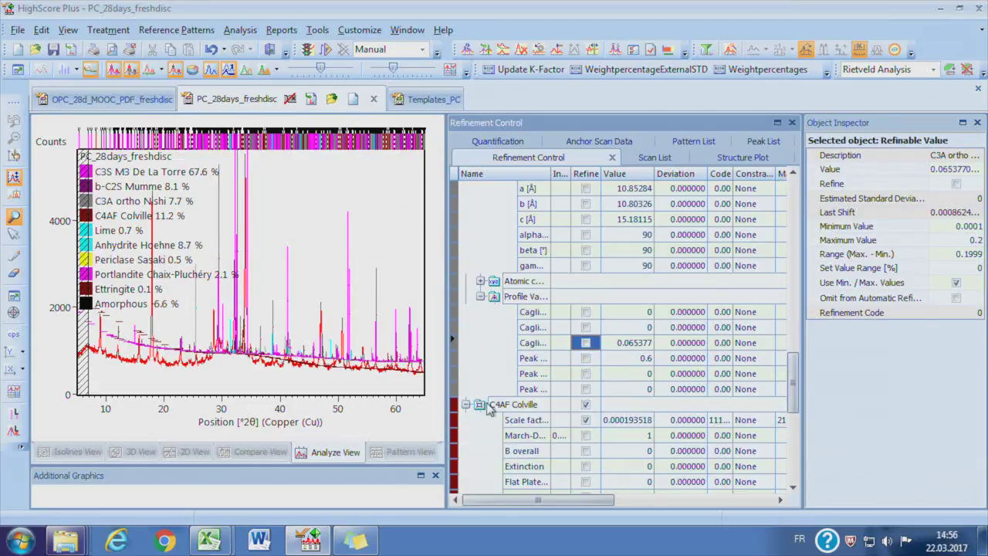
scroll(585, 354, "down", 3)
left_click(587, 405)
left_click(586, 420)
left_click(586, 436)
scroll(588, 421, "down", 2)
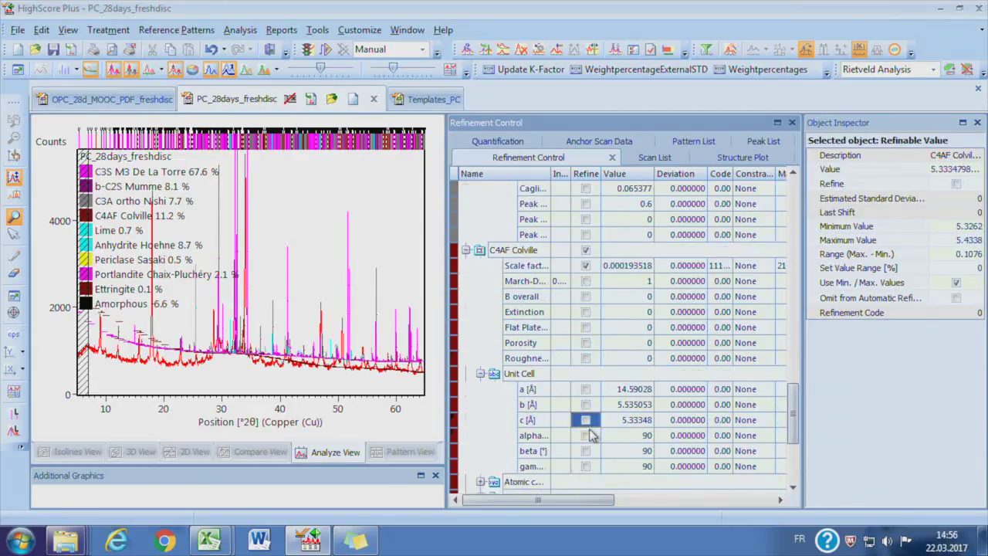
left_click(586, 466)
- Fix the Lime cell parameters a, b and c and its third Caglioti profile parameter
scroll(586, 455, "down", 3)
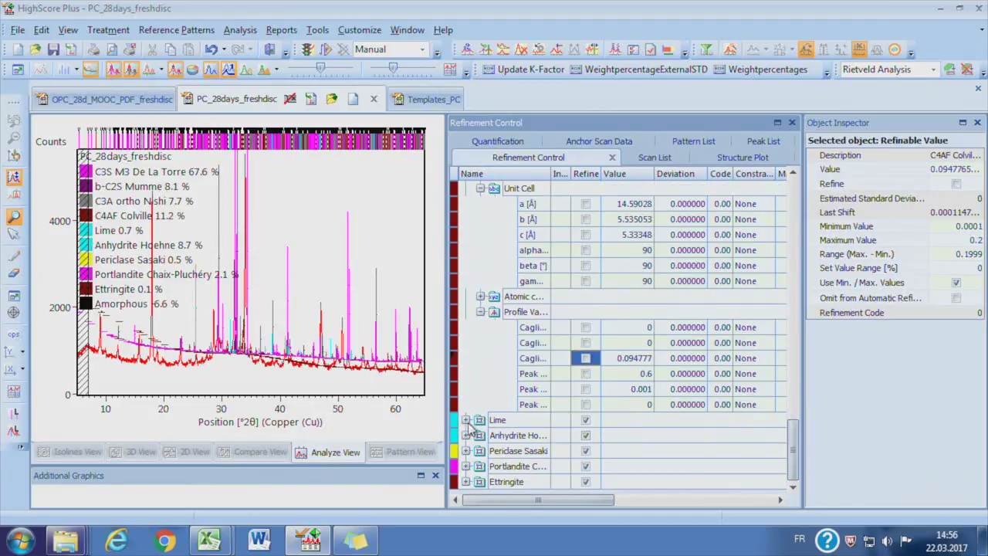
left_click(642, 423)
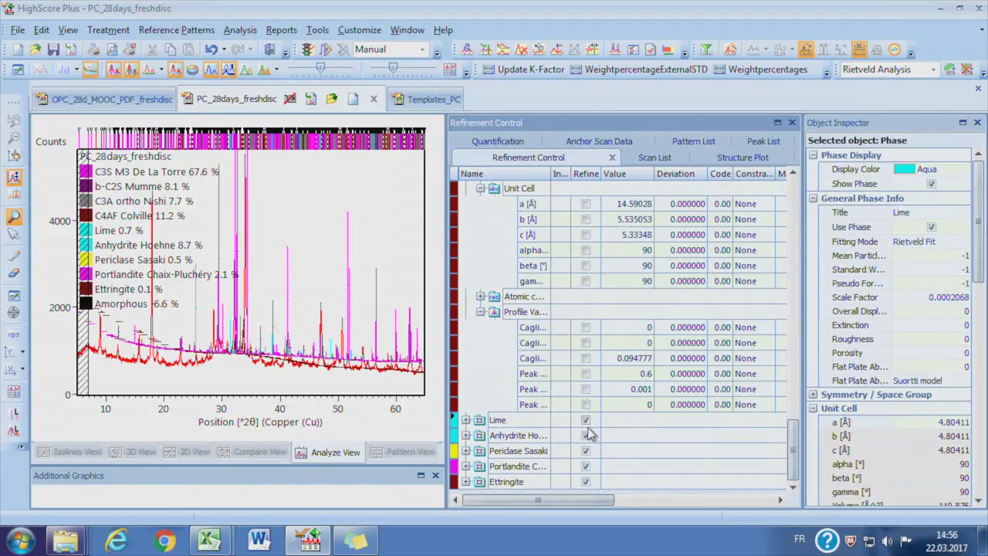
key("Right")
scroll(585, 424, "down", 5)
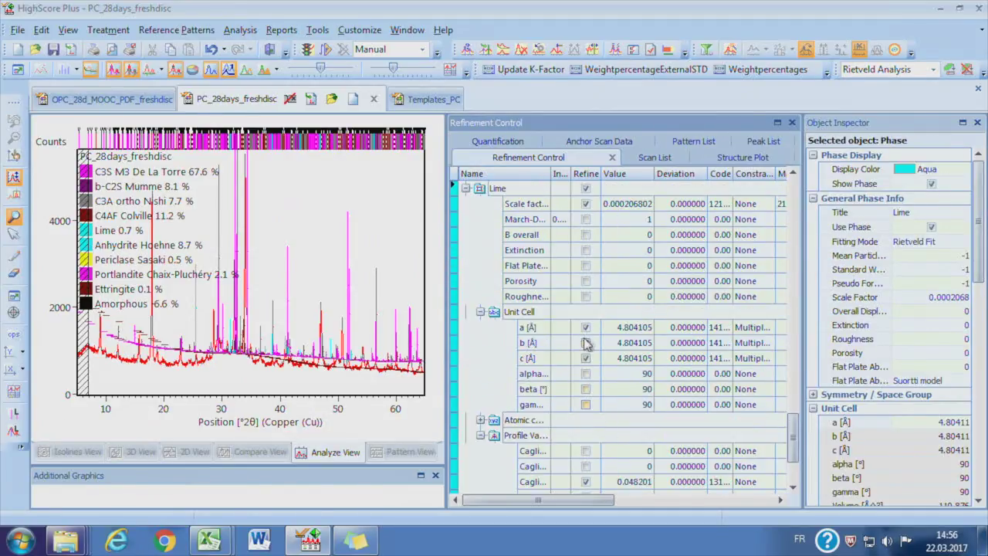
left_click(586, 328)
left_click(588, 360)
left_click(587, 344)
scroll(587, 347, "down", 2)
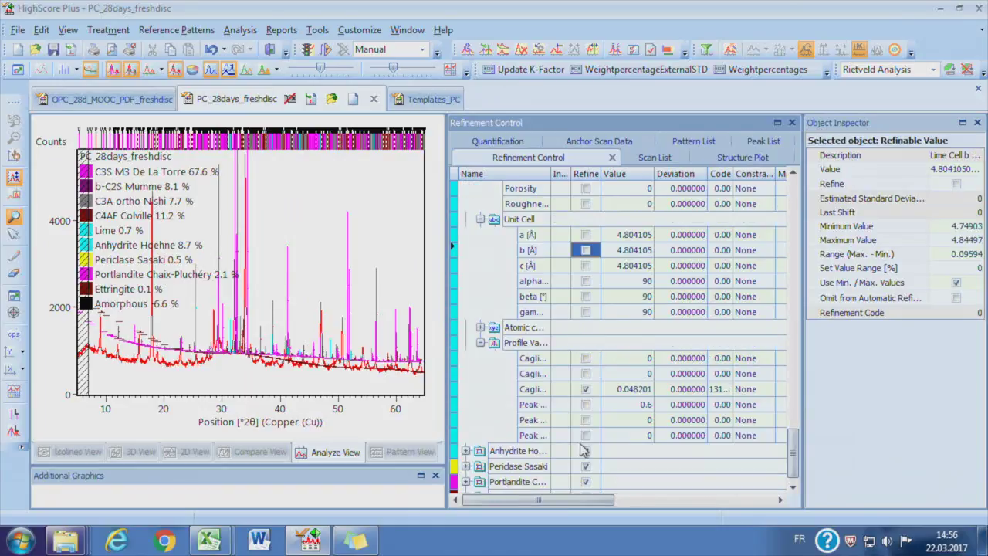
left_click(587, 389)
- Exclude the Anhydrite Hoehne phase from the refinement and set its scale factor to 0
scroll(525, 432, "down", 1)
left_click(466, 436)
scroll(587, 370, "down", 6)
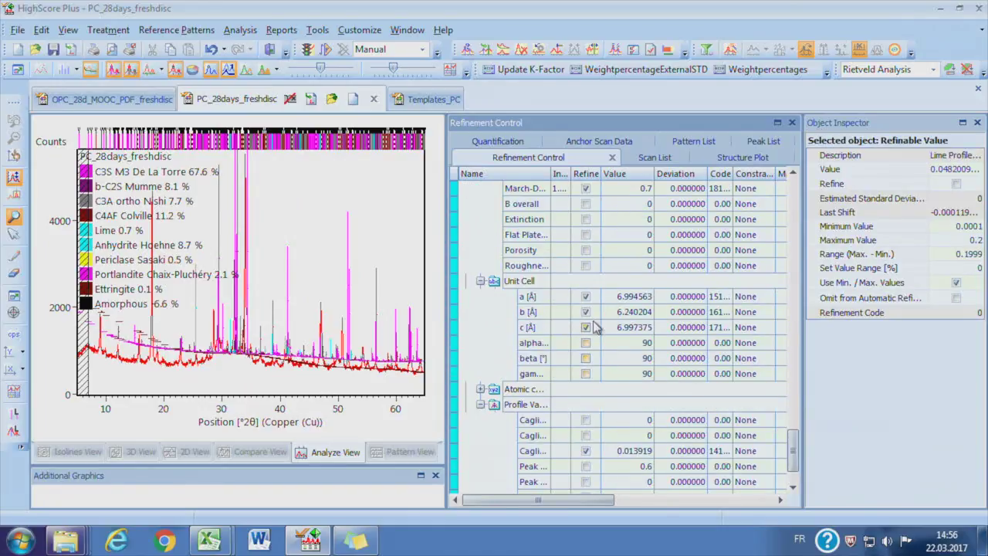
scroll(591, 340, "up", 4)
left_click(586, 342)
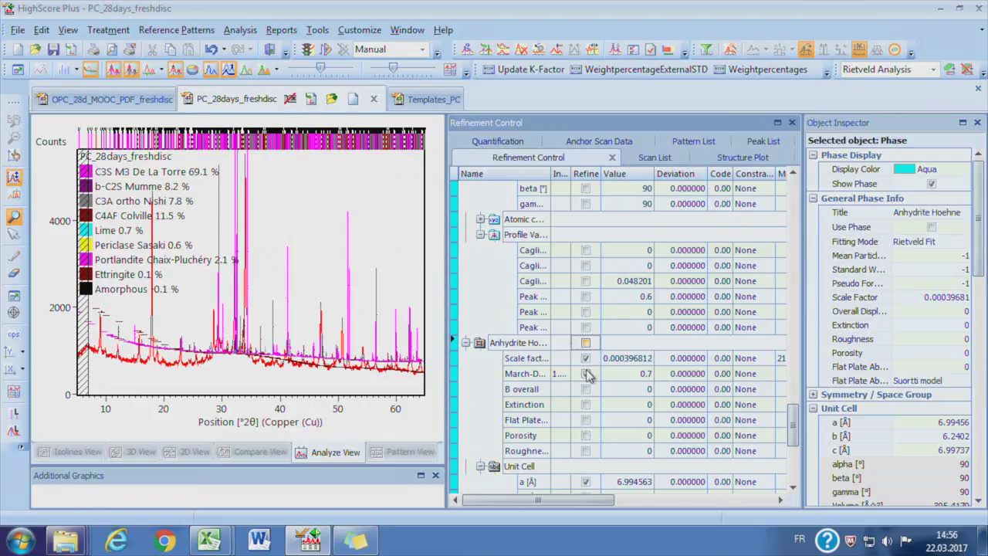
scroll(591, 375, "down", 2)
left_click(586, 266)
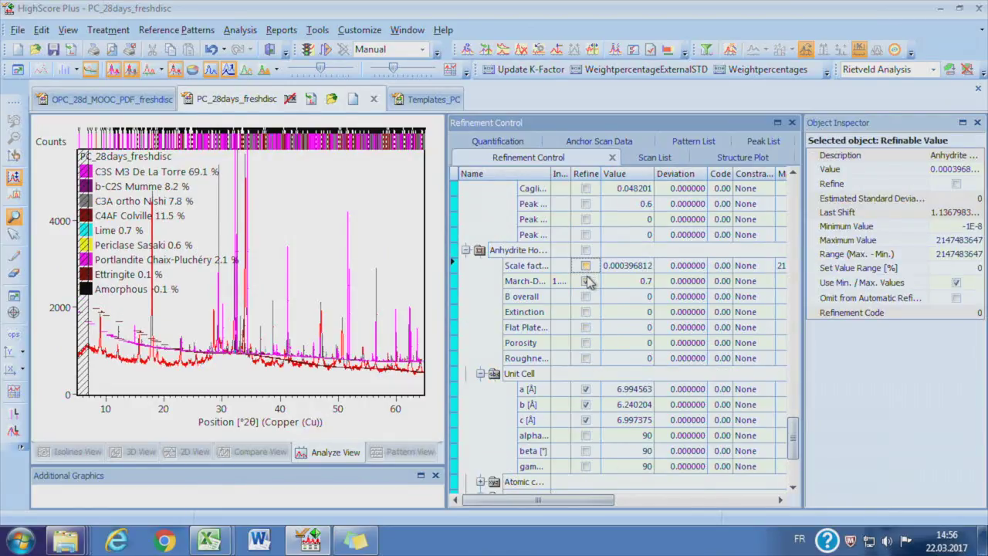
double_click(617, 266)
type("0")
key("Return")
- Fix the Periclase Sasaki unit cell and its third Caglioti profile parameter
scroll(479, 334, "down", 3)
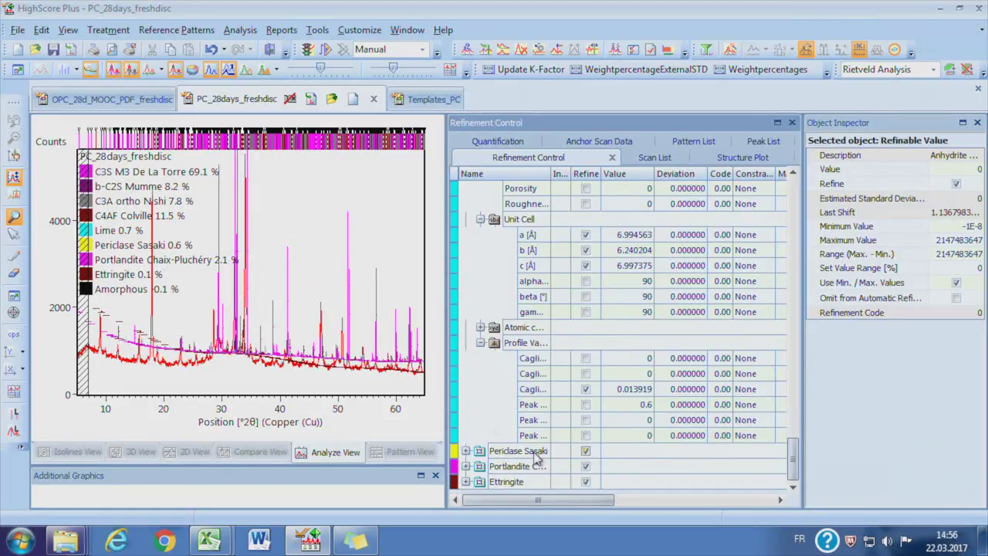
double_click(536, 453)
scroll(579, 401, "down", 5)
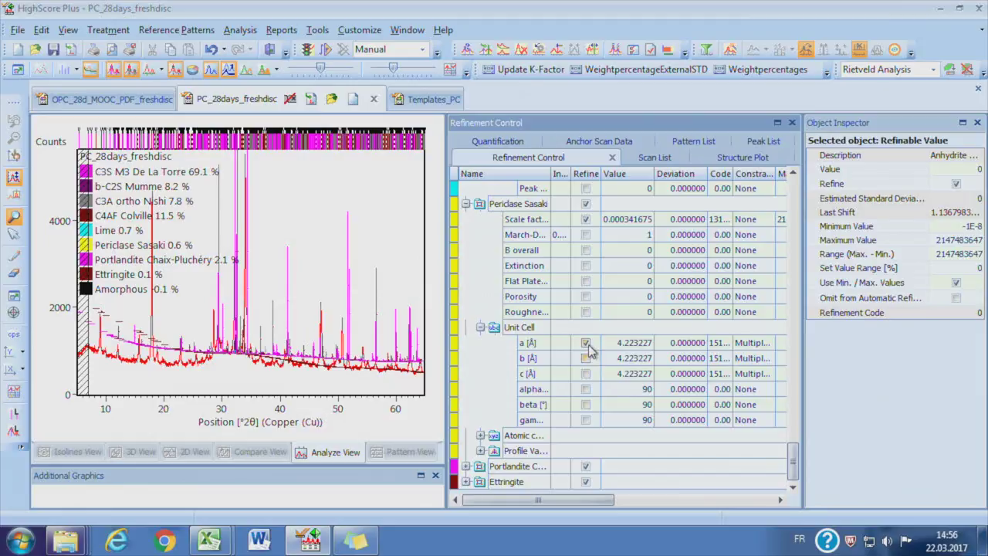
left_click(586, 343)
left_click(480, 451)
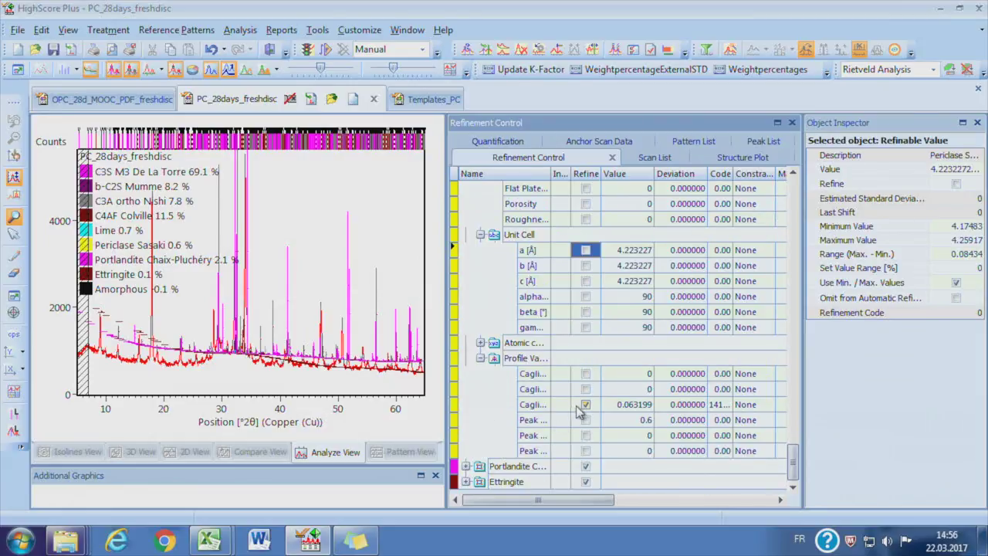
left_click(581, 409)
- Collapse all phases and check the refinement settings of Portlandite and the global variables, including the background
right_click(481, 287)
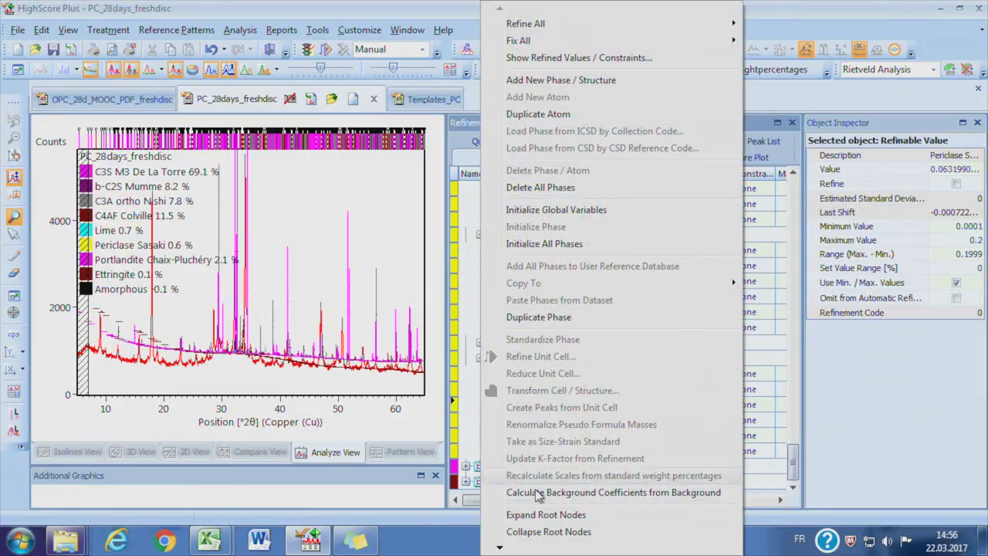
left_click(547, 532)
left_click(465, 327)
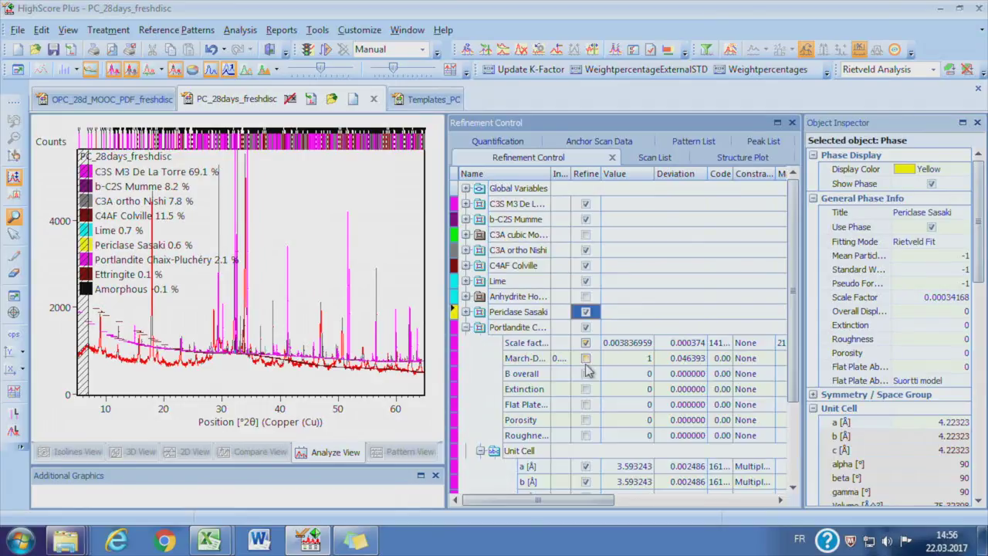
left_click(466, 327)
left_click(466, 188)
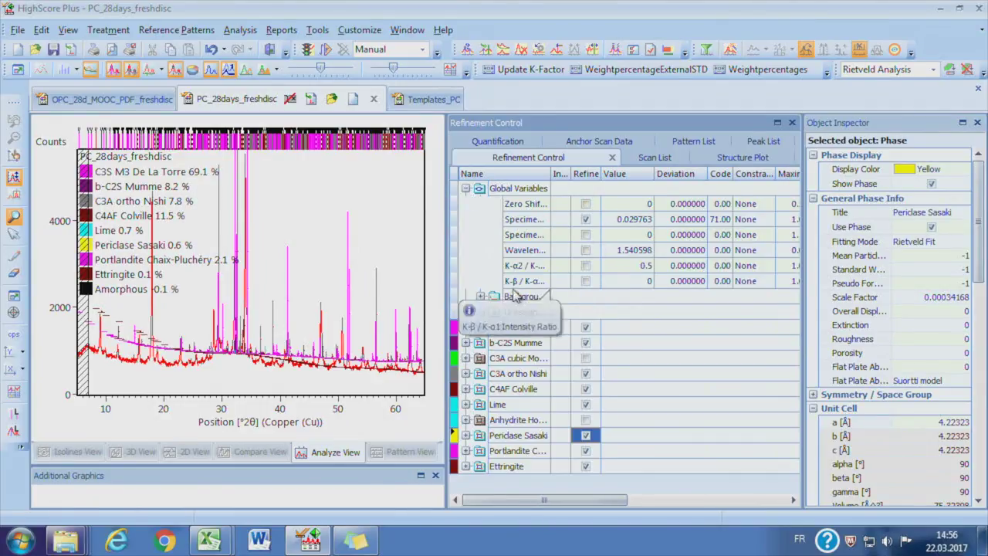
left_click(480, 296)
left_click(480, 296)
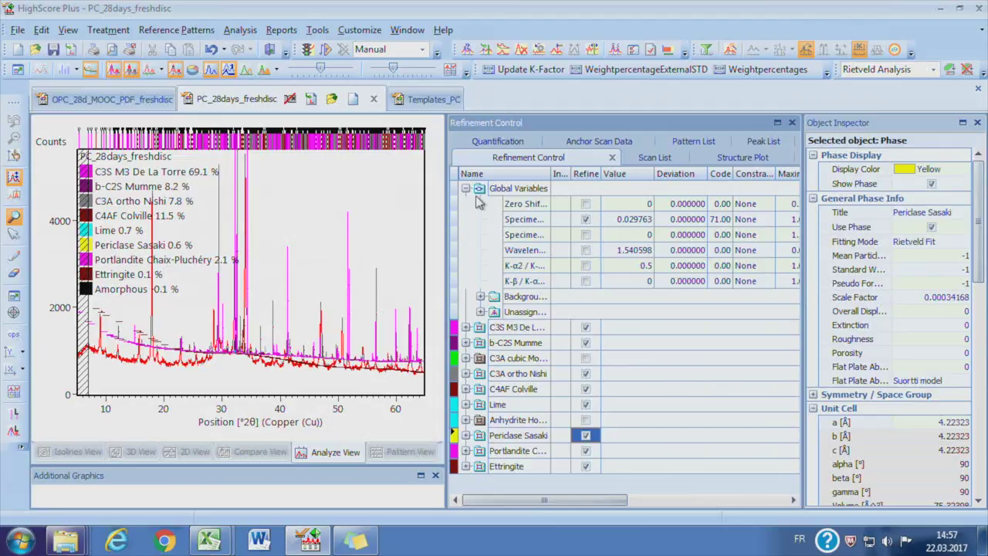
left_click(466, 188)
- Run the Rietveld refinement and inspect the fit between about 13 and 40 °2θ
left_click(344, 298)
left_click(325, 48)
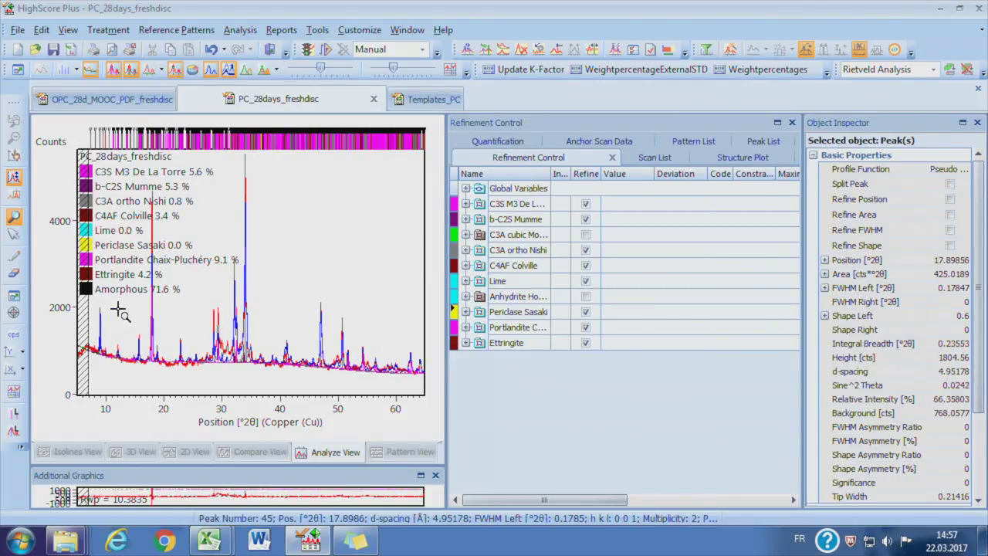
left_click_drag(120, 311, 270, 316)
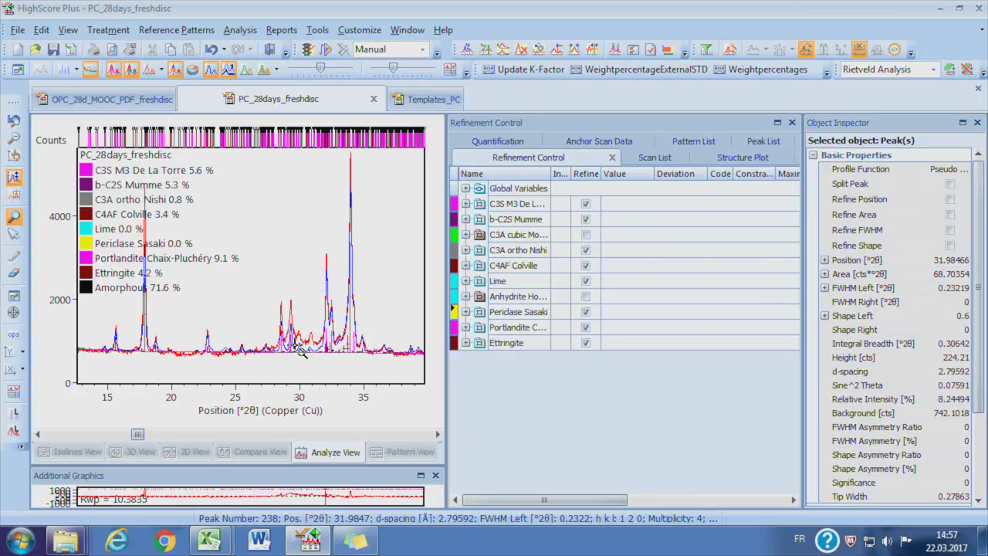
- Switch the global background method to use the available background instead of refined background coefficients
double_click(278, 267)
left_click(607, 193)
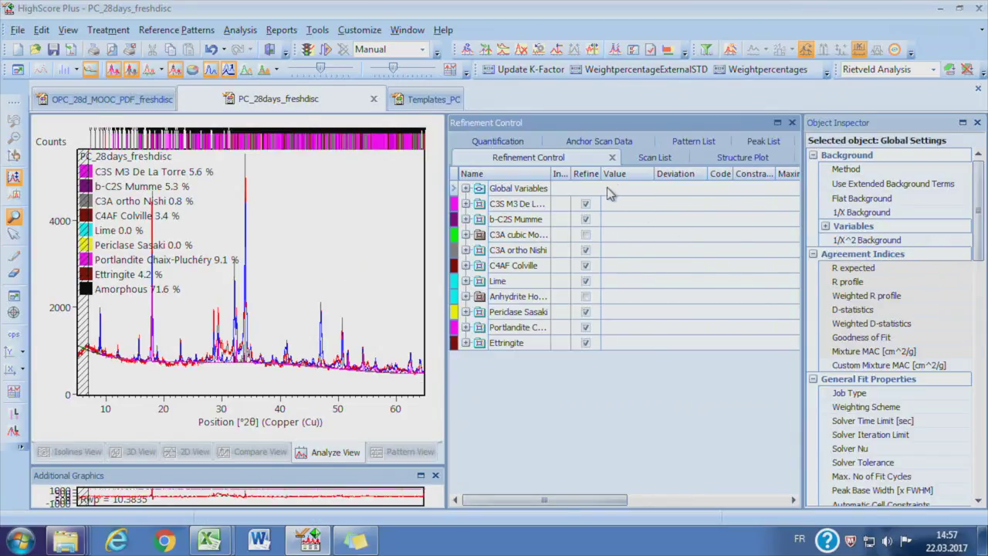
left_click(464, 189)
left_click(480, 297)
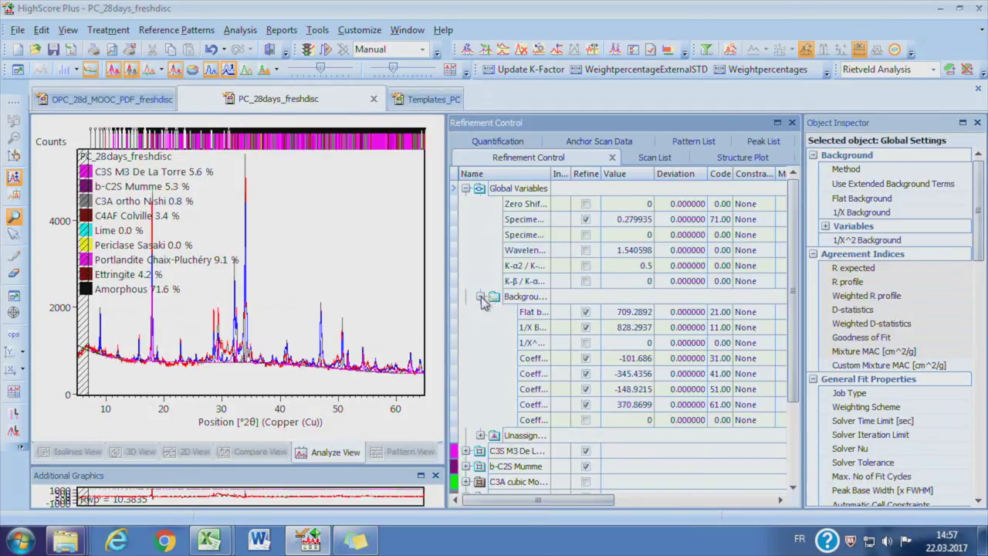
left_click(620, 299)
left_click(944, 155)
left_click(944, 156)
left_click(907, 177)
left_click(471, 228)
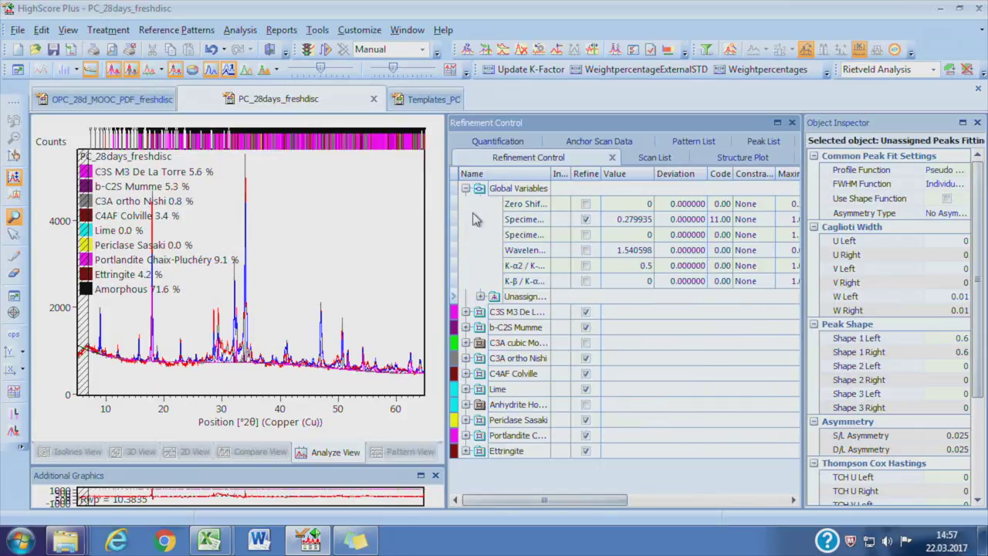
- Determine the scan's background automatically with bending factor 3, granularity 23 and smoothed input data, and accept it
left_click(503, 51)
left_click_drag(316, 132, 676, 144)
left_click_drag(571, 276, 591, 281)
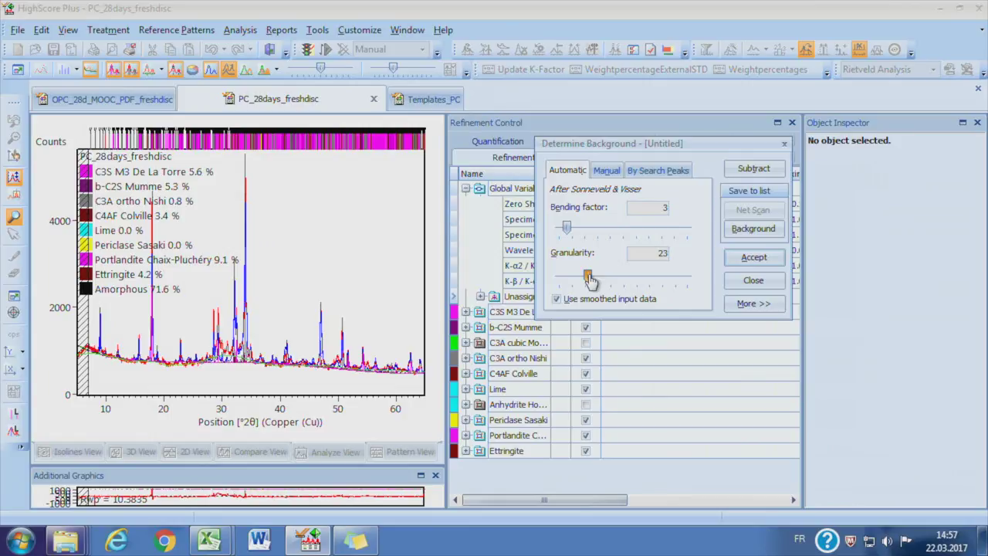
left_click(754, 257)
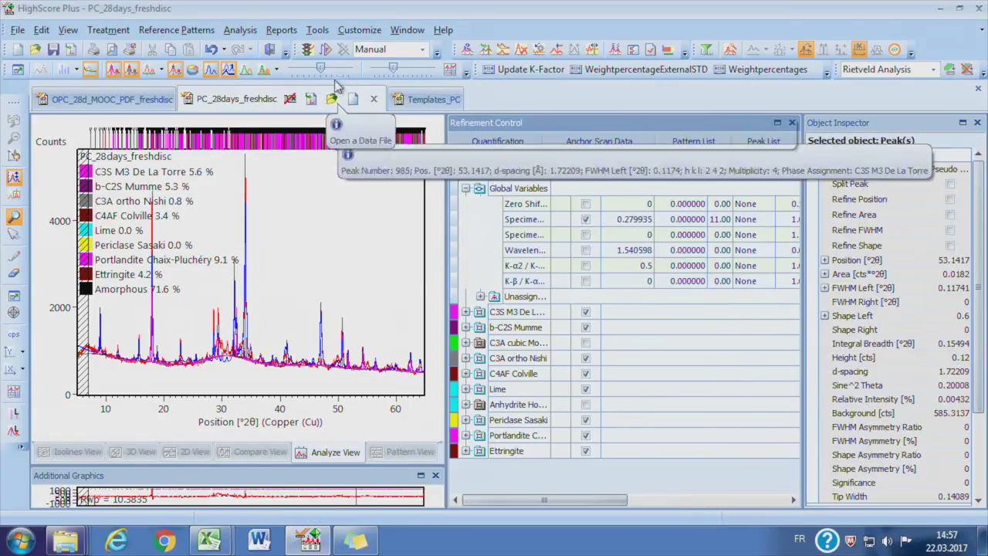
- Run the Rietveld refinement with the newly determined background and inspect how well the pattern is fitted
left_click(326, 50)
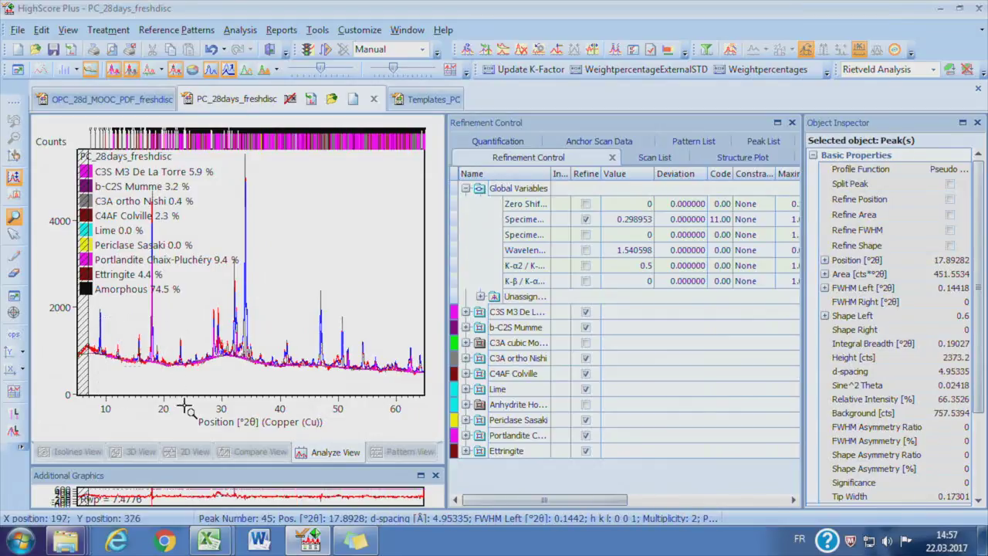
left_click(221, 348)
left_click(182, 366)
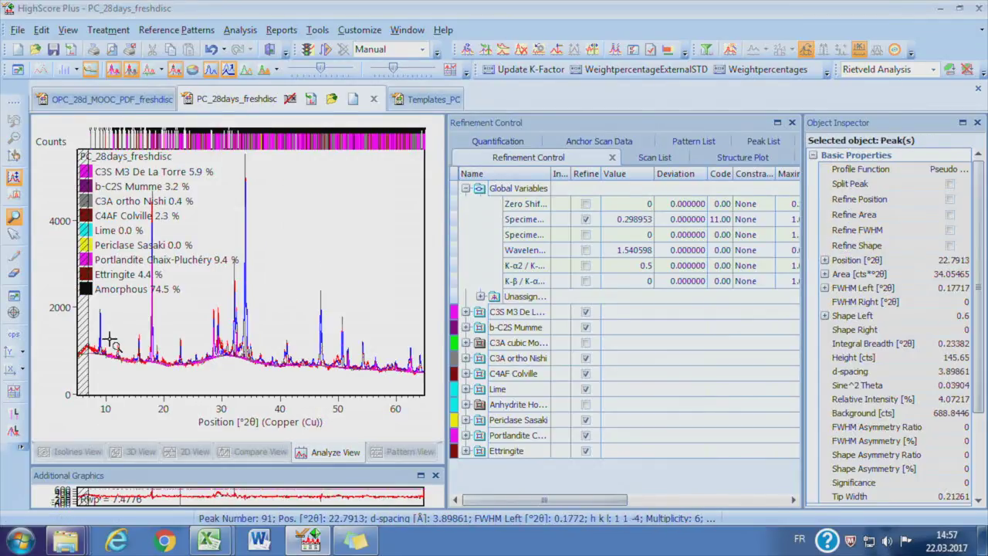
left_click_drag(182, 366, 342, 265)
right_click(231, 372)
left_click_drag(181, 291, 230, 373)
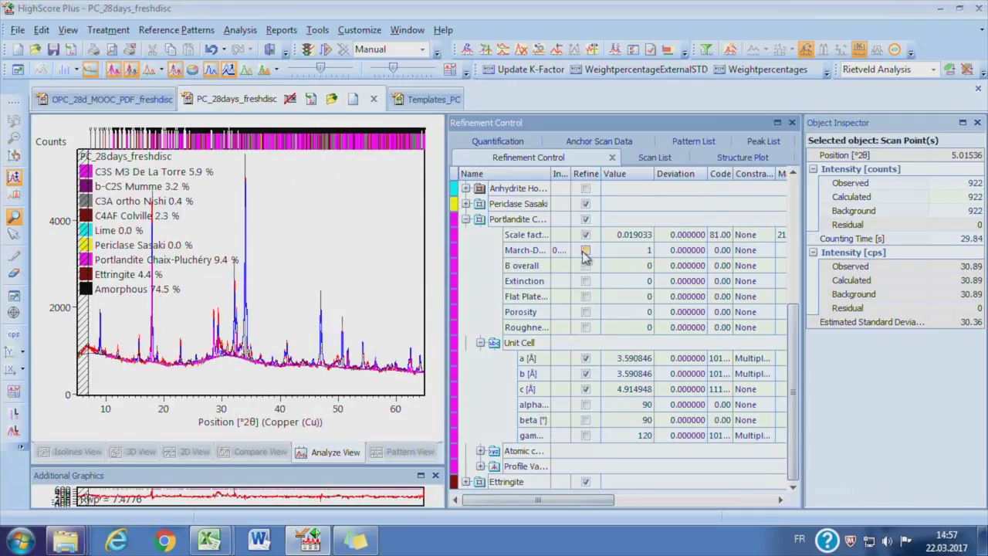
- Refine the March-Dollase parameter of Portlandite, rerun the refinement and inspect the fit between about 25 and 40 °2θ
left_click(585, 251)
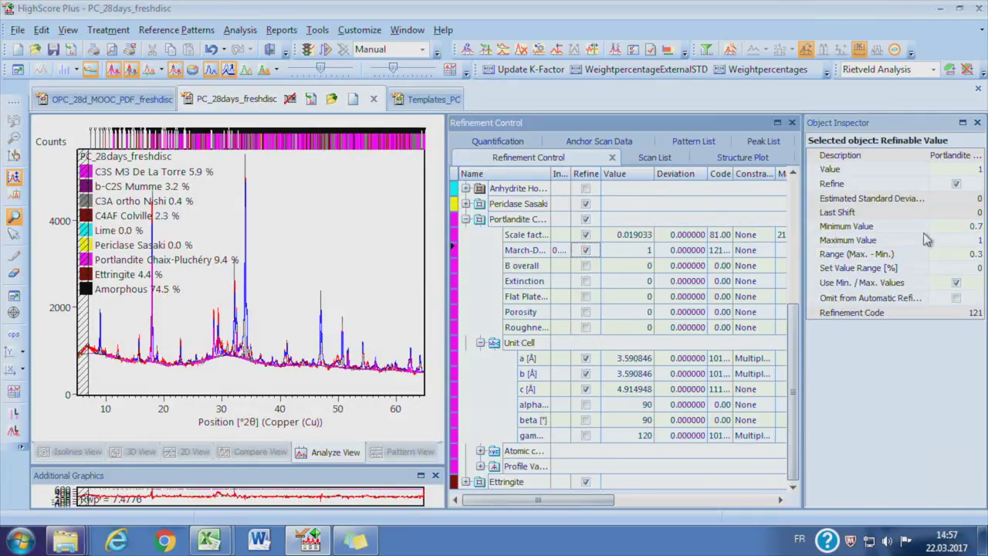
left_click(203, 199)
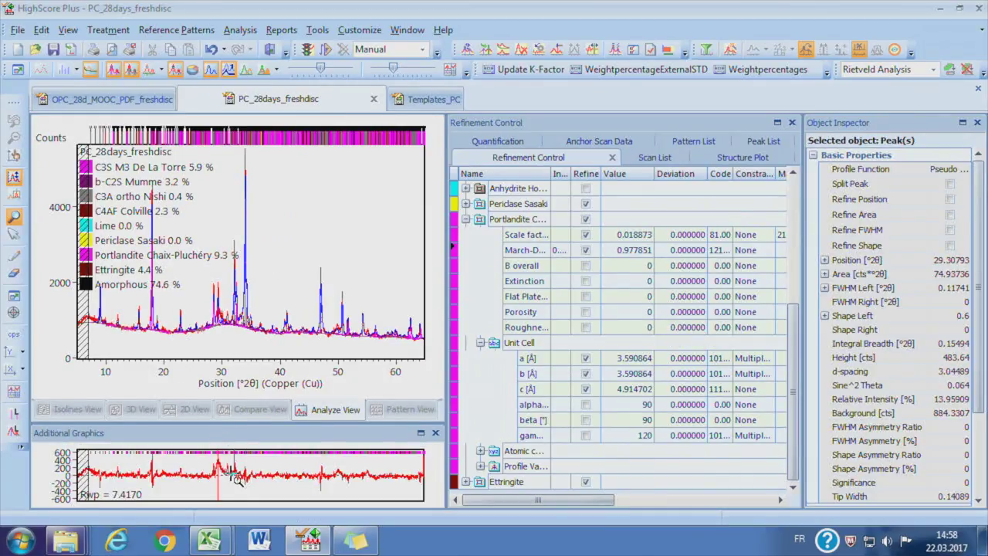
left_click_drag(280, 345, 196, 258)
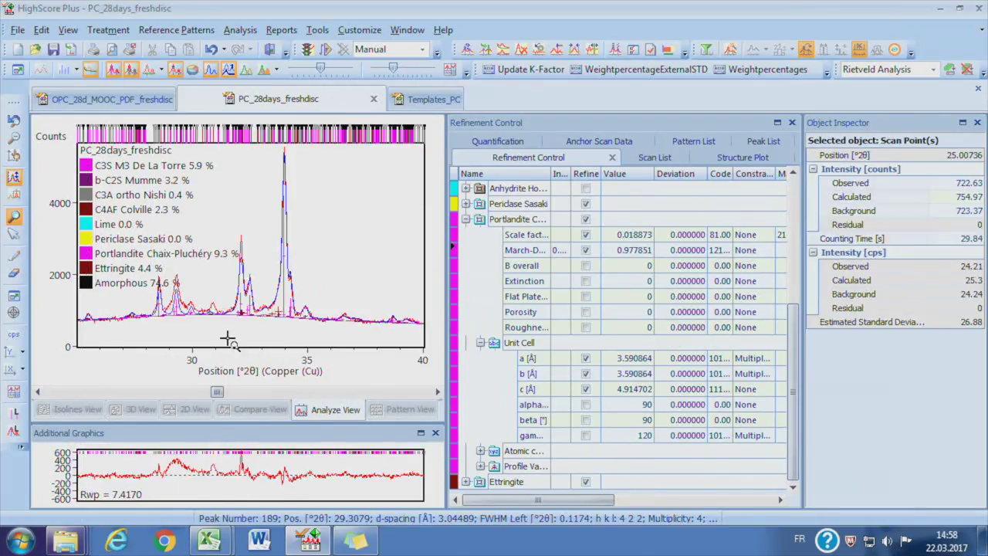
double_click(224, 332)
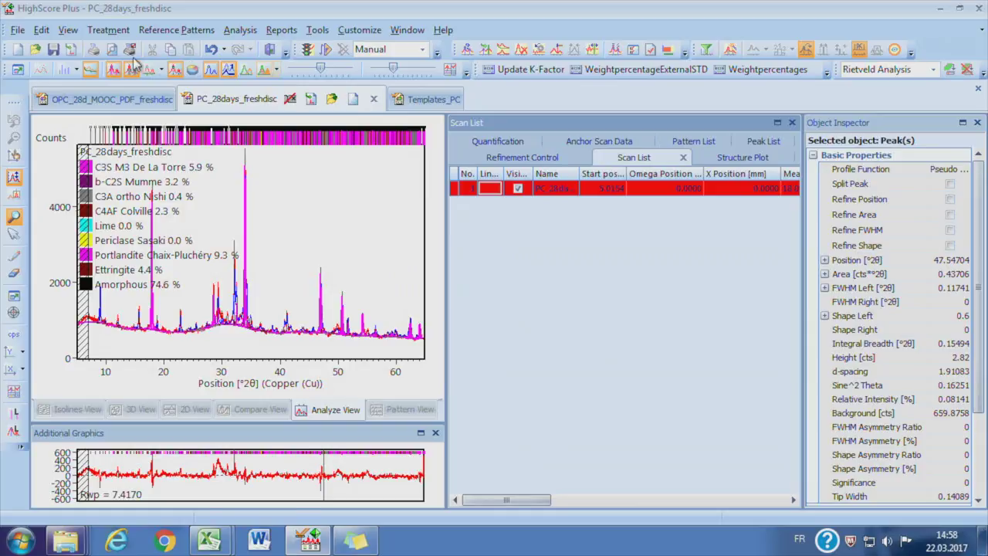
- Look up the fresh paste mixture MAC in the Excel workbook MAC_Calculator_MOOC and set the global Custom Mixture MAC to 72.03 cm²/g
left_click(533, 158)
left_click(576, 194)
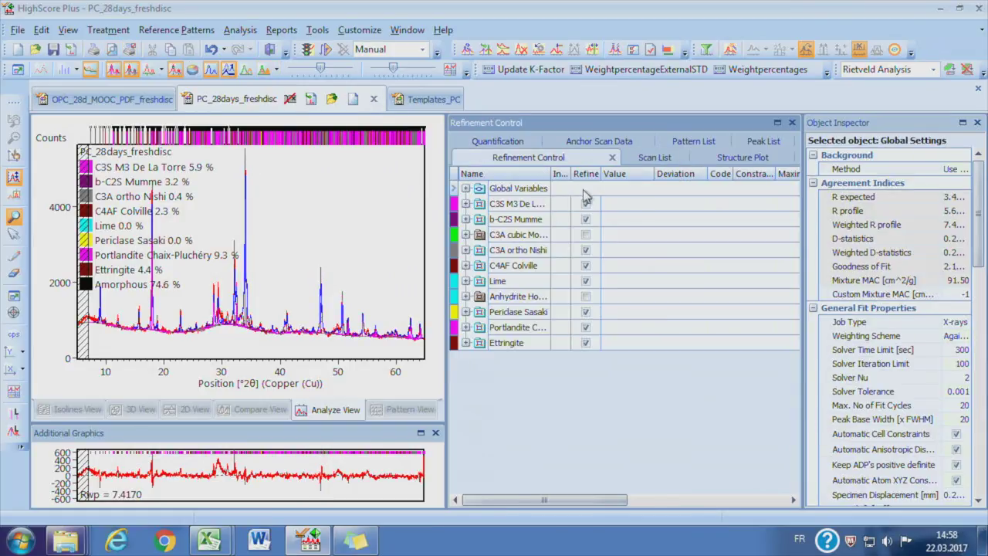
left_click(209, 539)
left_click(460, 350)
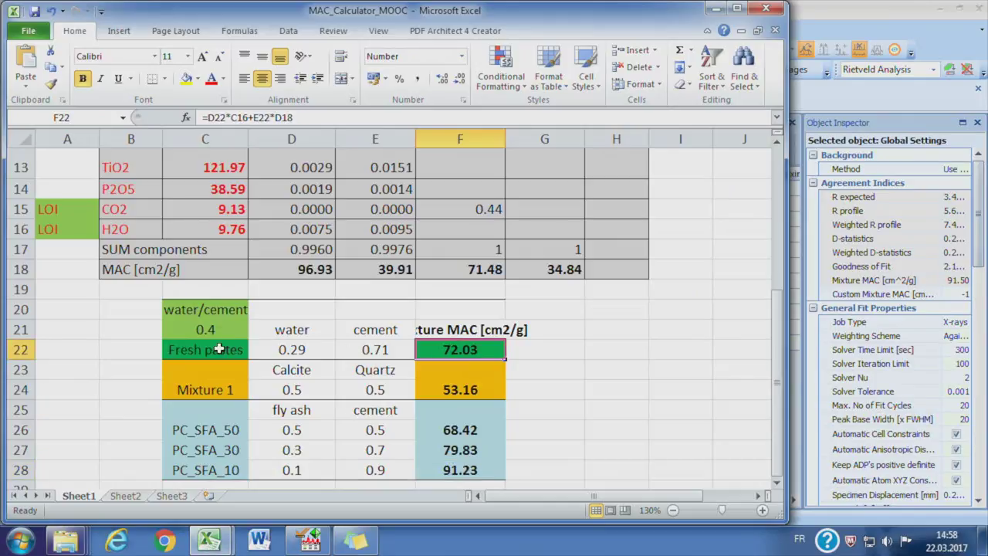
left_click(717, 8)
left_click(962, 295)
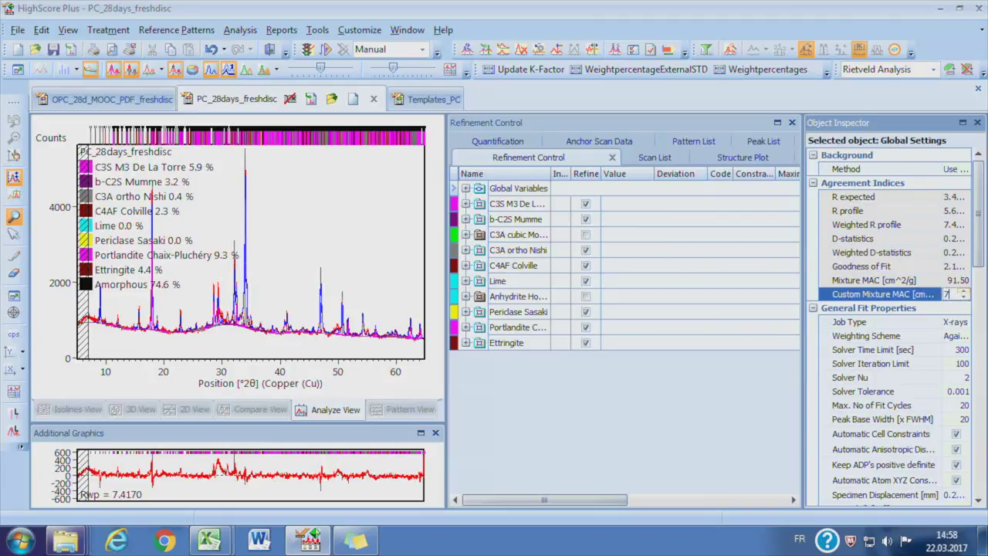
key("Return")
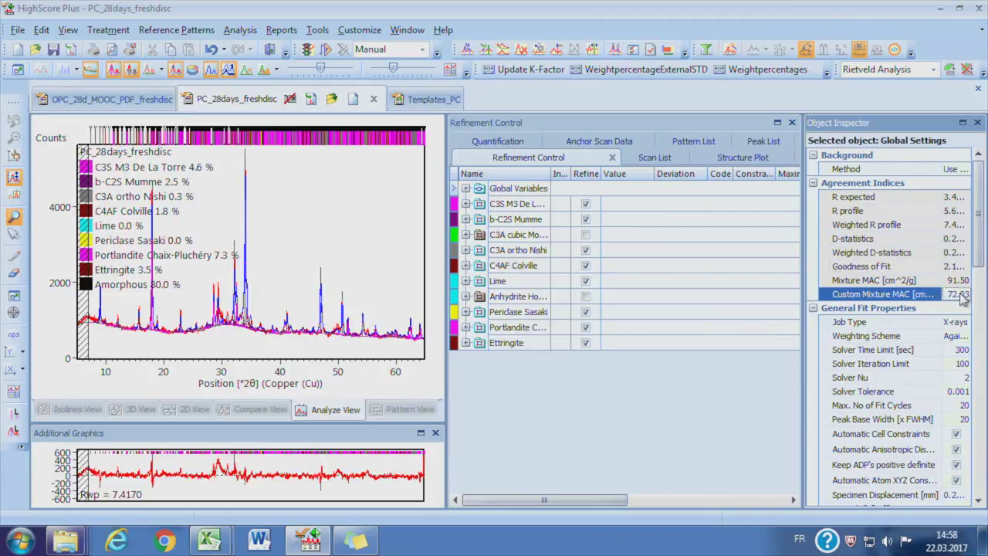
left_click(634, 417)
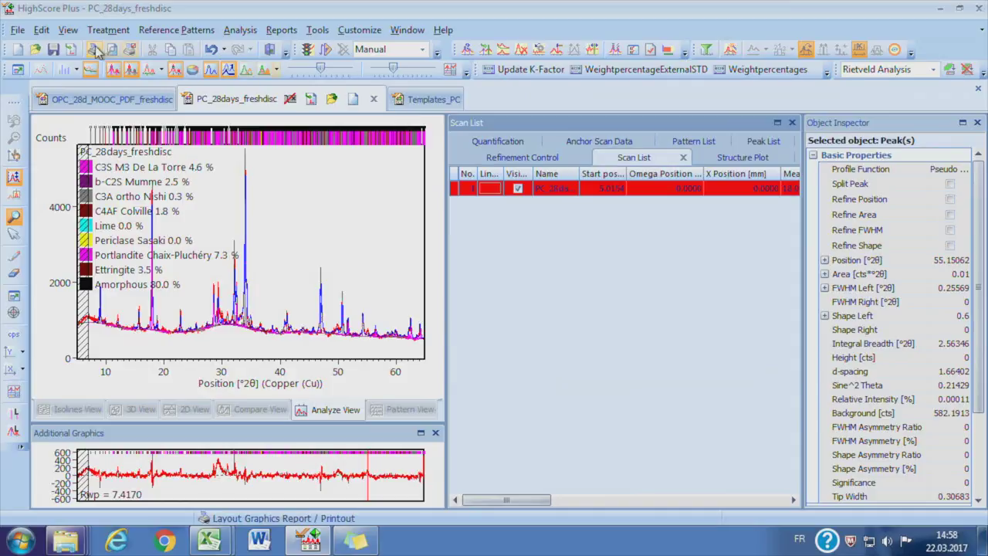
- Insert the scan Rutile_for_PC28d_freshdisc into the PC_28days_freshdisc document and select it in the scan list
left_click(70, 49)
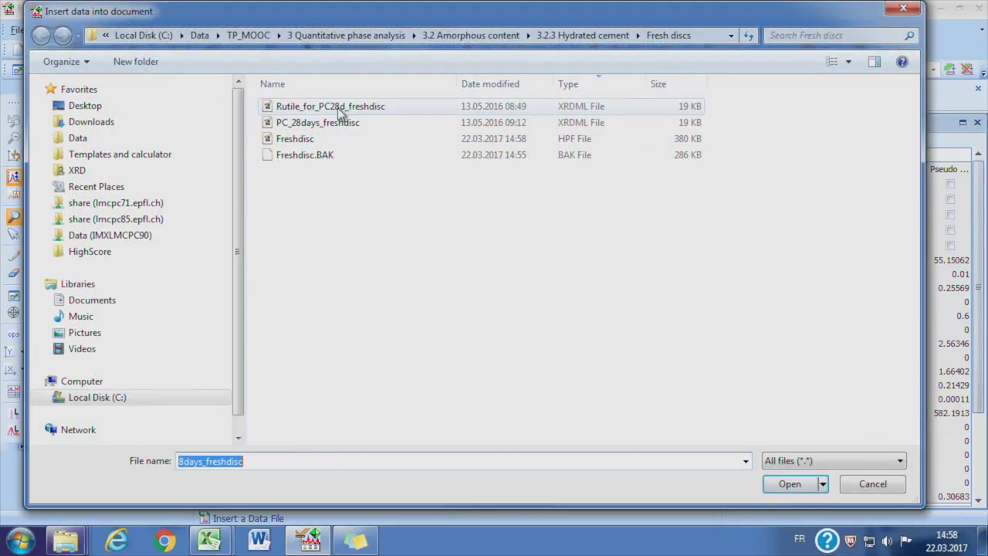
left_click(313, 109)
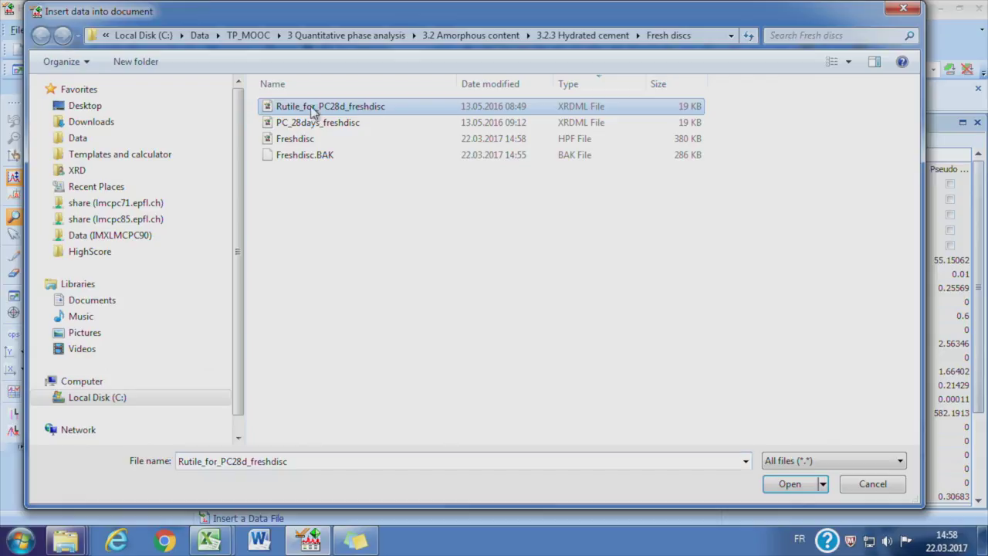
left_click(790, 484)
left_click(577, 207)
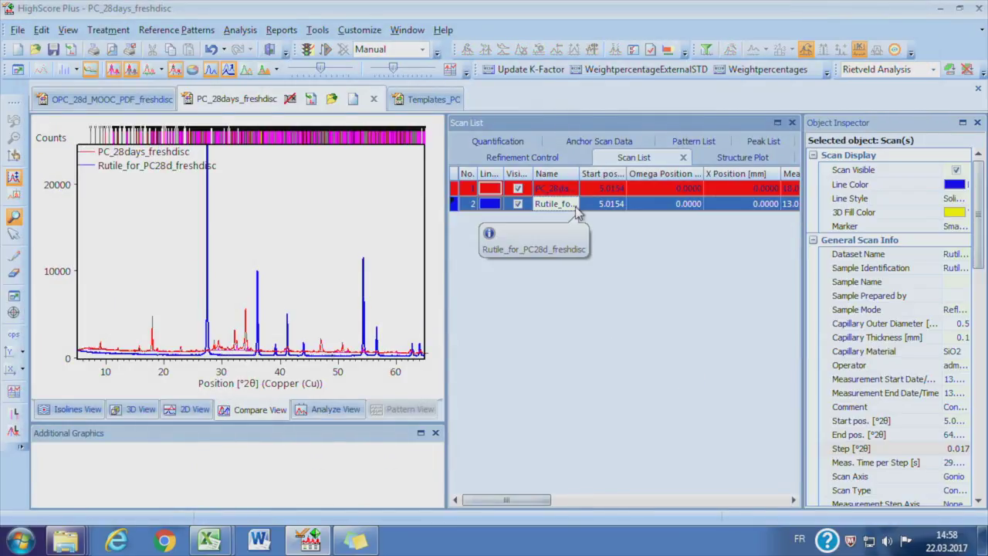
- Copy the Rutile phase from the Templates_PC document to PC_28days_freshdisc and return to that document
left_click(519, 158)
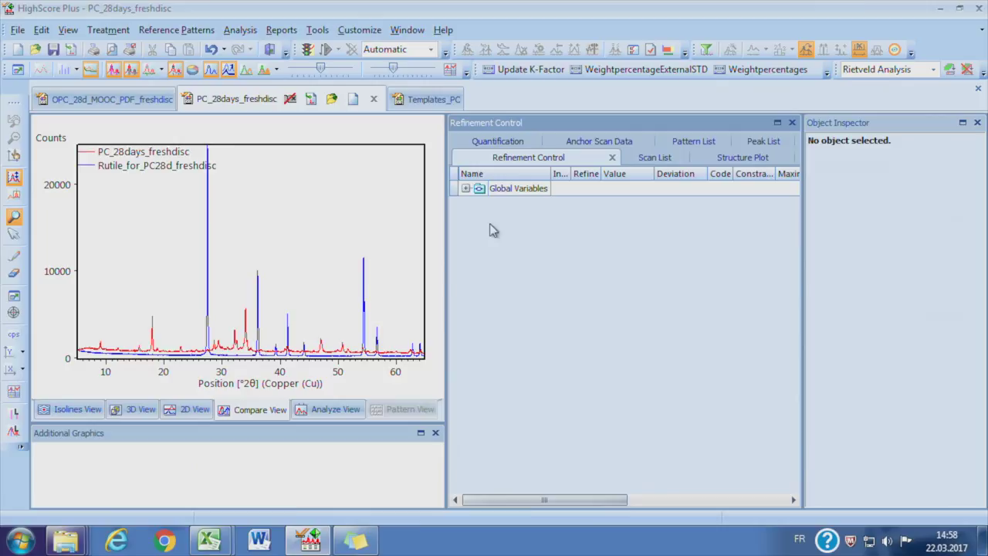
left_click(424, 99)
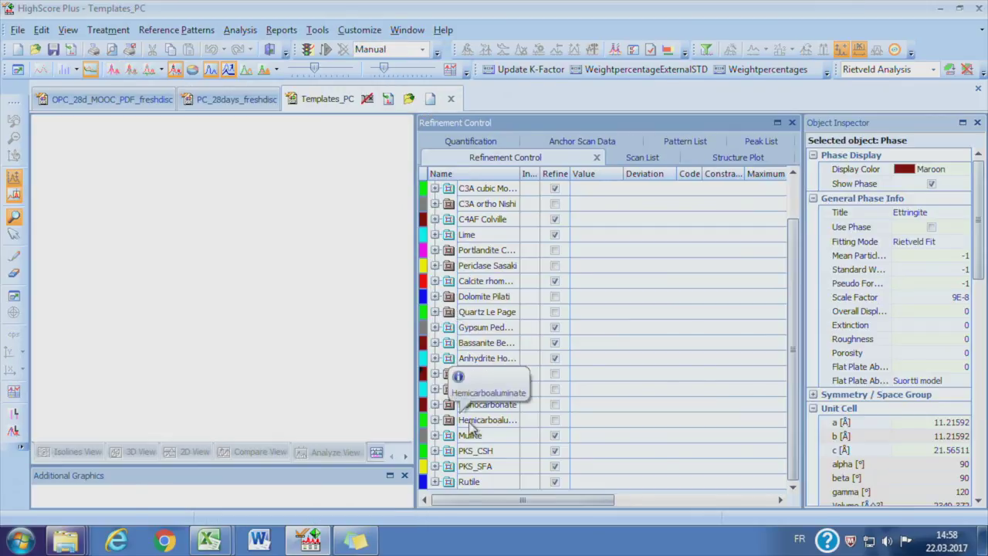
left_click(628, 484)
right_click(628, 483)
mouse_move(694, 284)
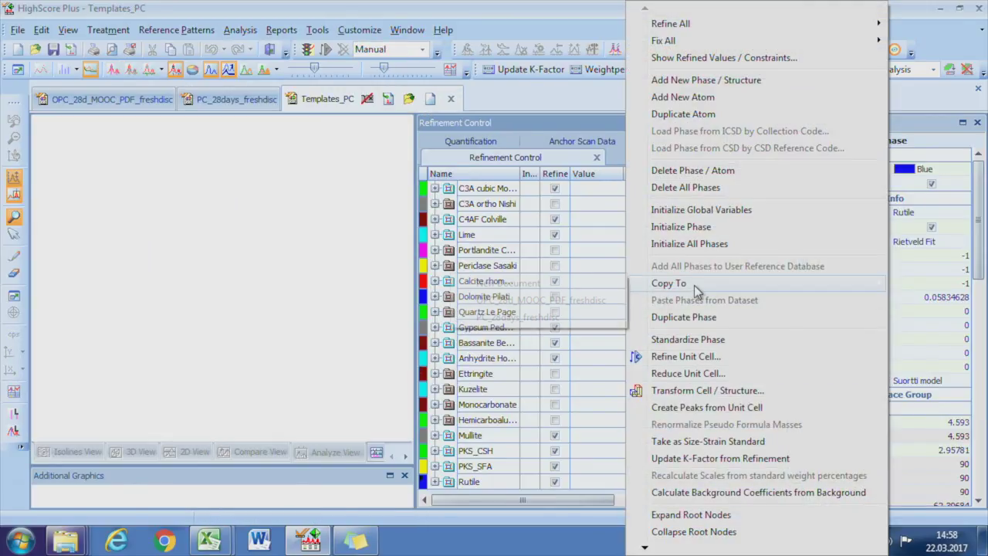
left_click(531, 323)
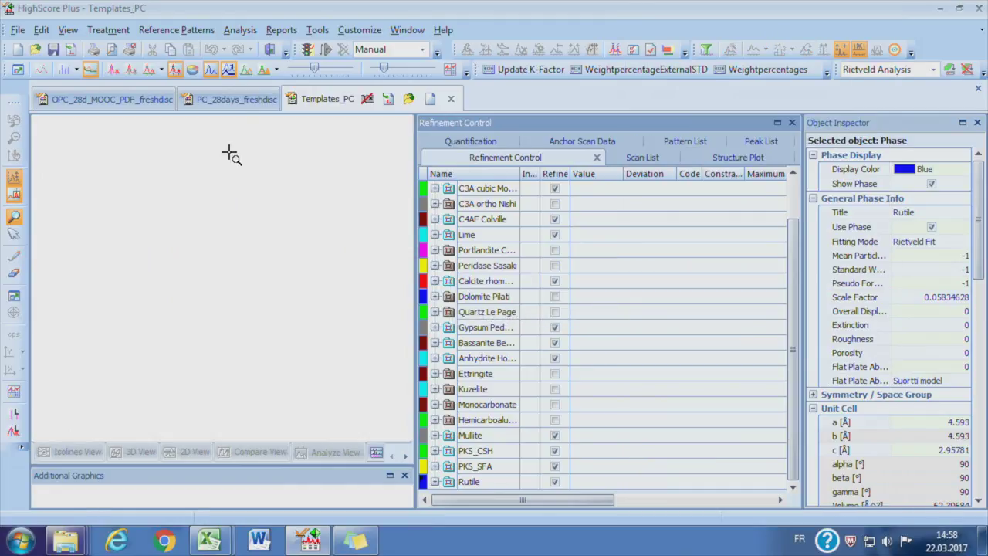
left_click(255, 100)
- Refine the rutile standard in automatic mode with the Default Rietveld phase fit and update the K-factor from it
left_click(326, 49)
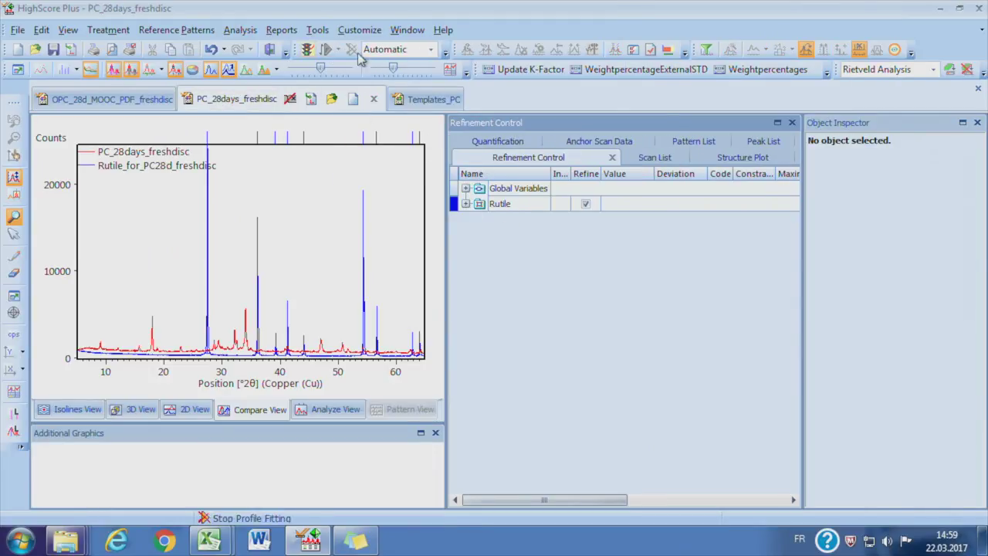
left_click(339, 50)
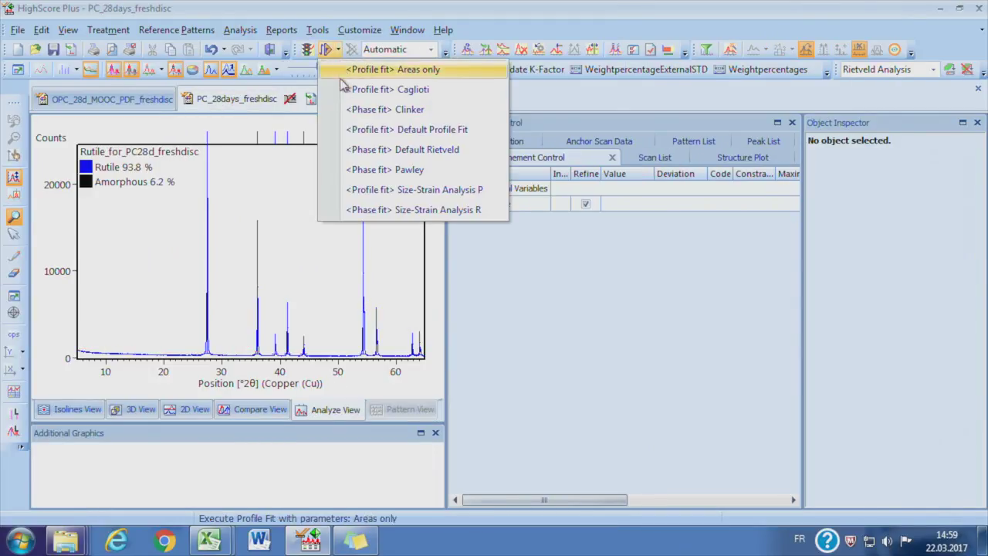
left_click(344, 150)
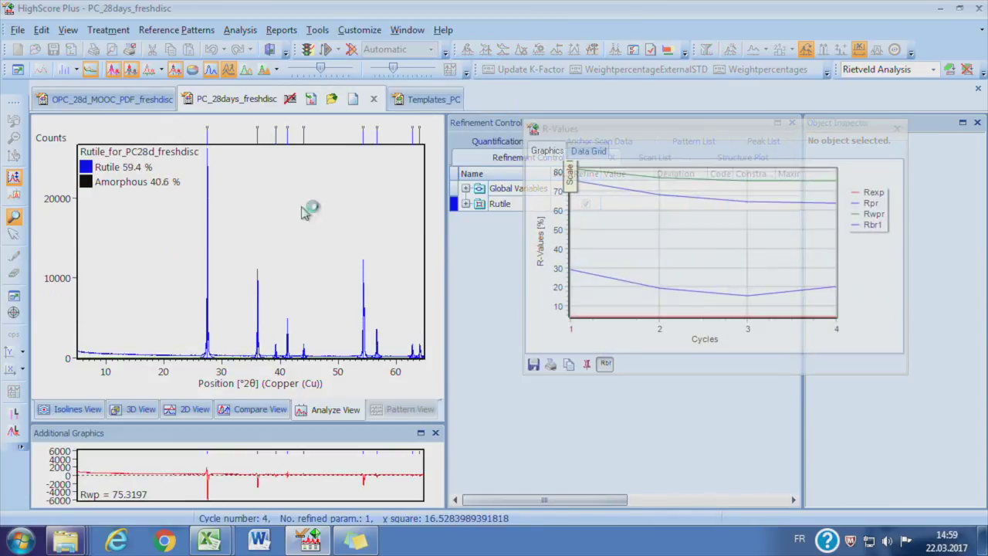
left_click(339, 49)
left_click(368, 150)
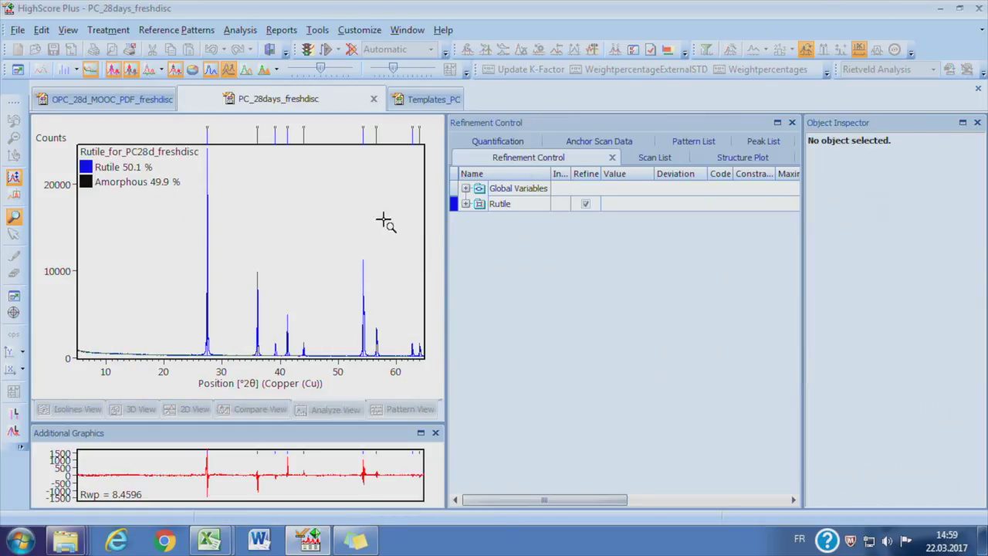
left_click(512, 69)
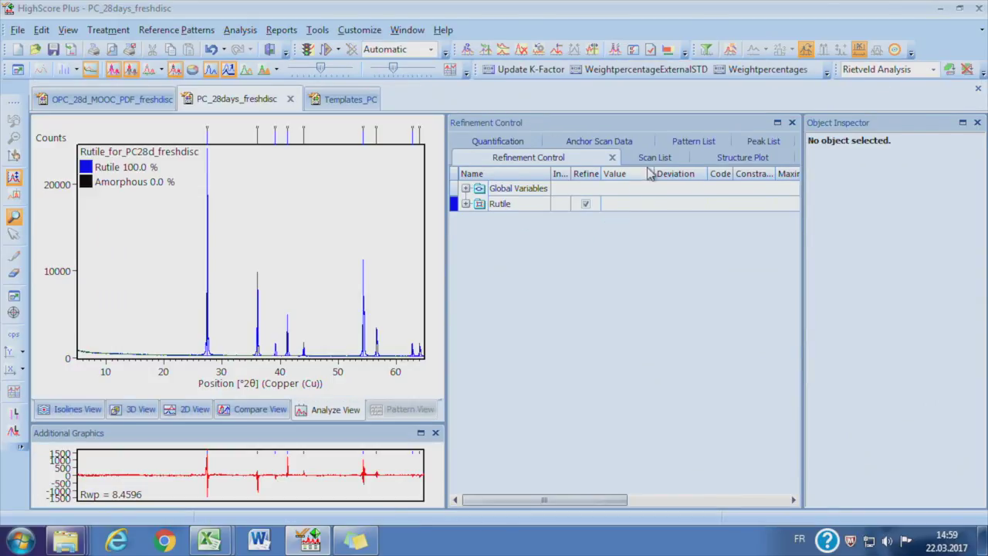
- Make PC_28days_freshdisc the analysed scan again, check its phase contents, and widen the scan list's name column
left_click(655, 159)
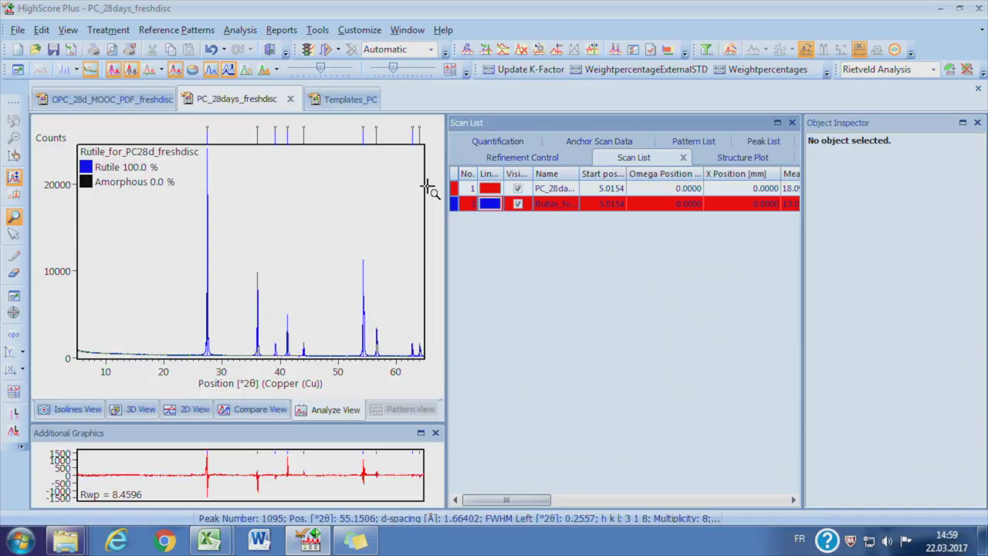
left_click(553, 193)
double_click(553, 196)
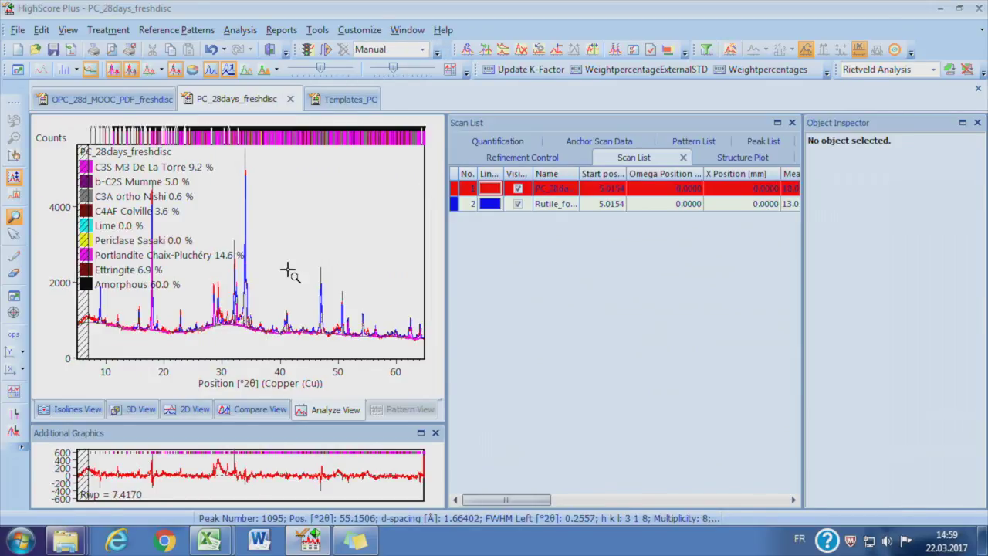
left_click(151, 298)
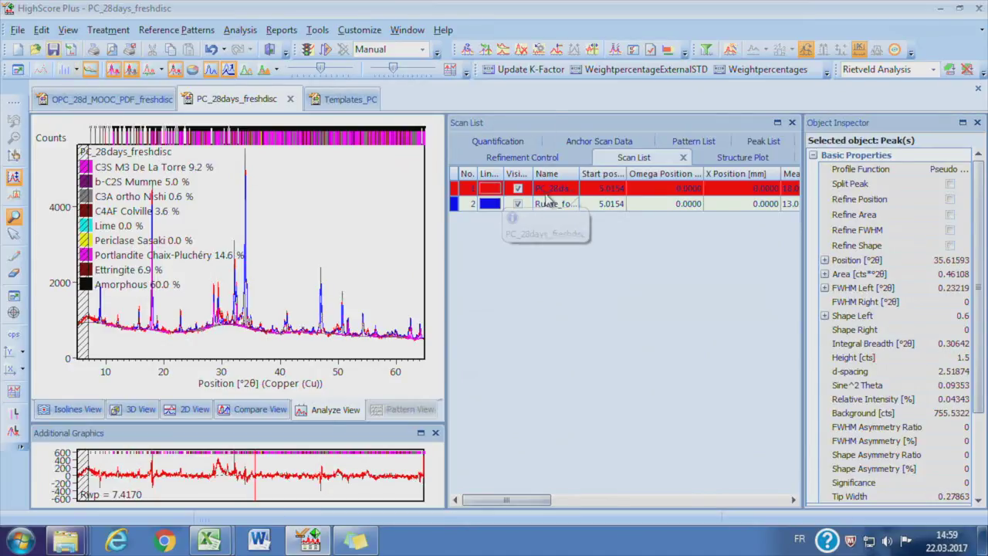
left_click_drag(578, 172, 677, 171)
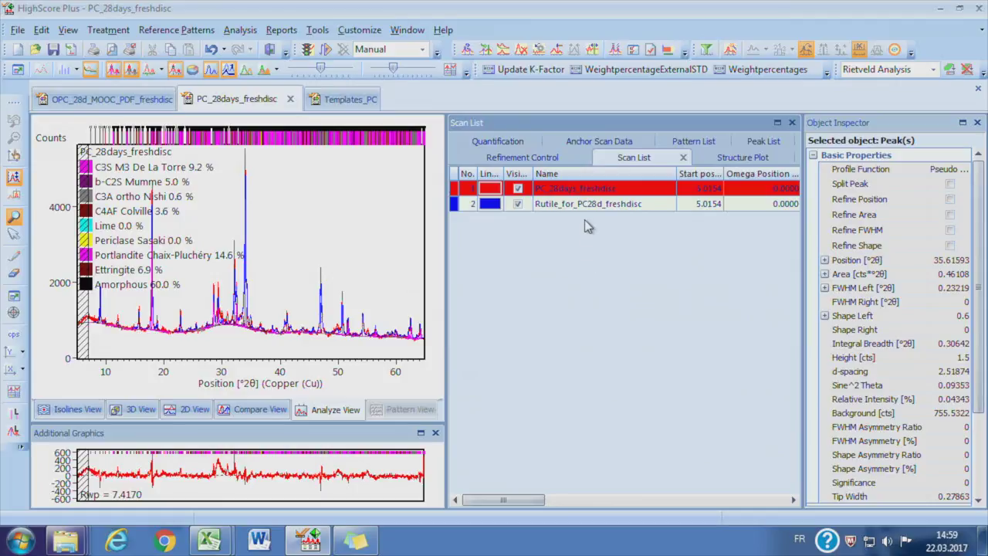
- Duplicate the PC_28days_freshdisc scan and take the duplicate as the anchor scan
left_click(586, 190)
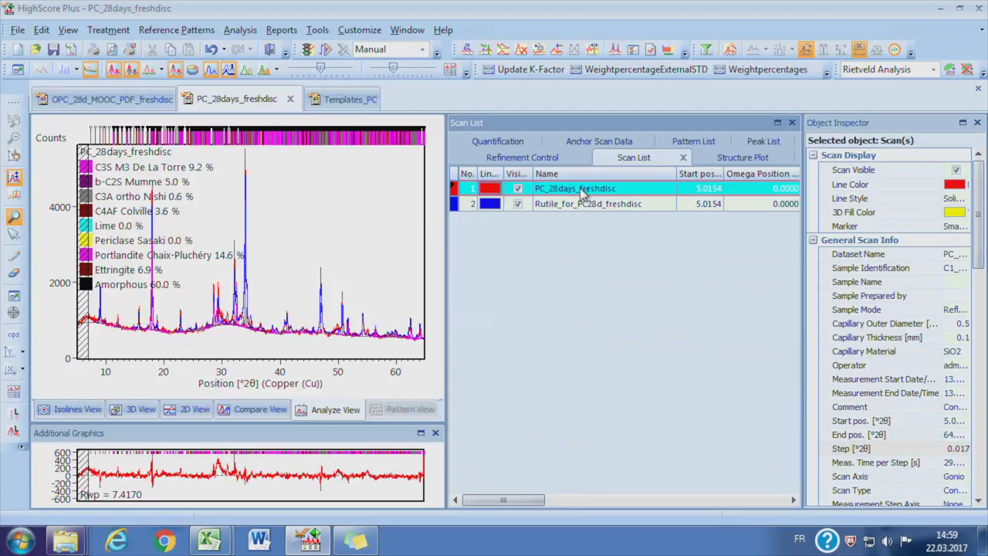
right_click(582, 194)
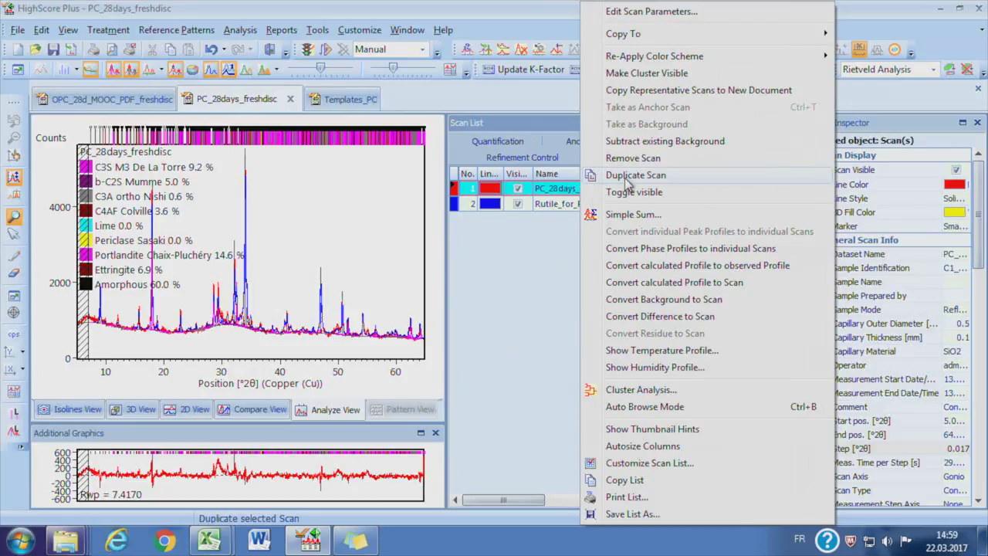
left_click(627, 179)
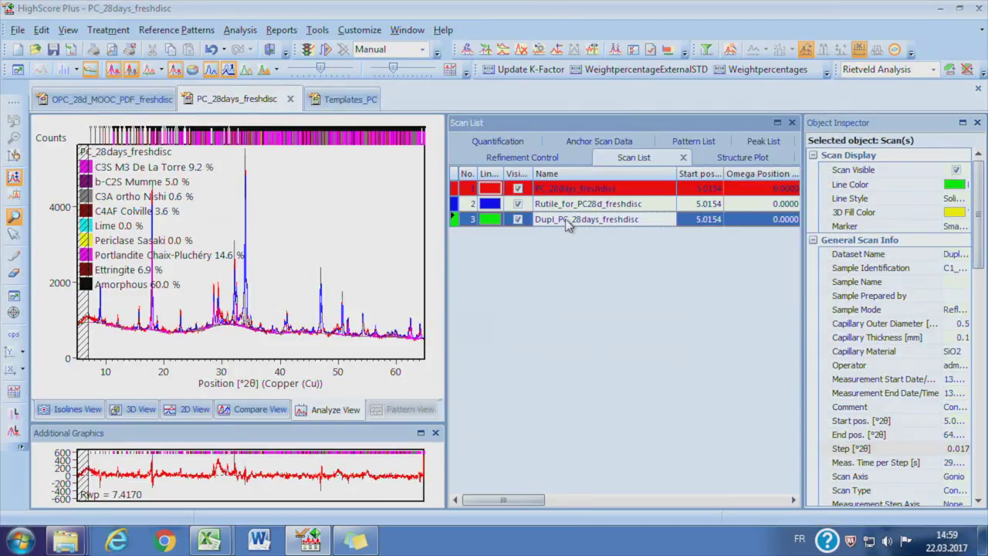
right_click(640, 223)
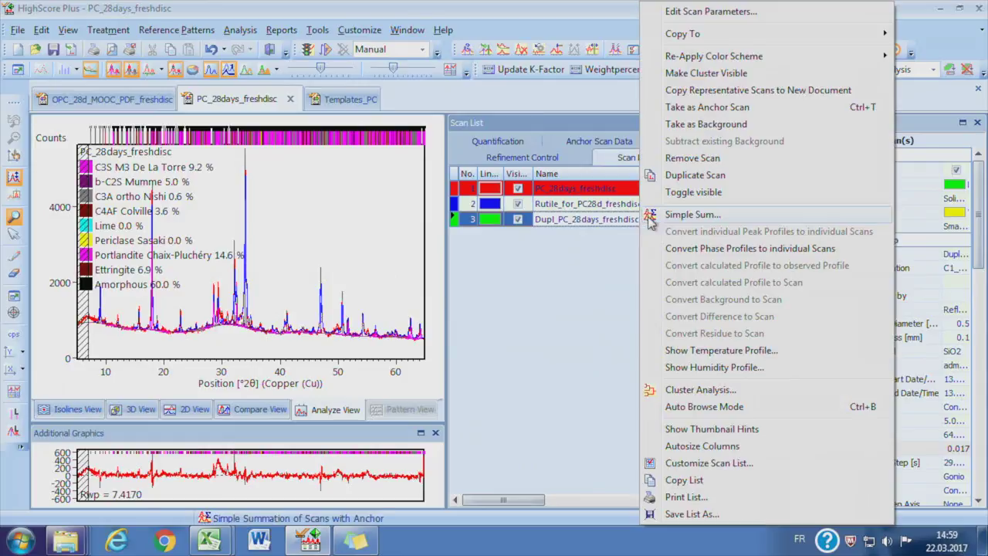
left_click(695, 105)
- Rename the duplicated scan's dataset to CSH_PC_28days_freshdisc
left_click(633, 220)
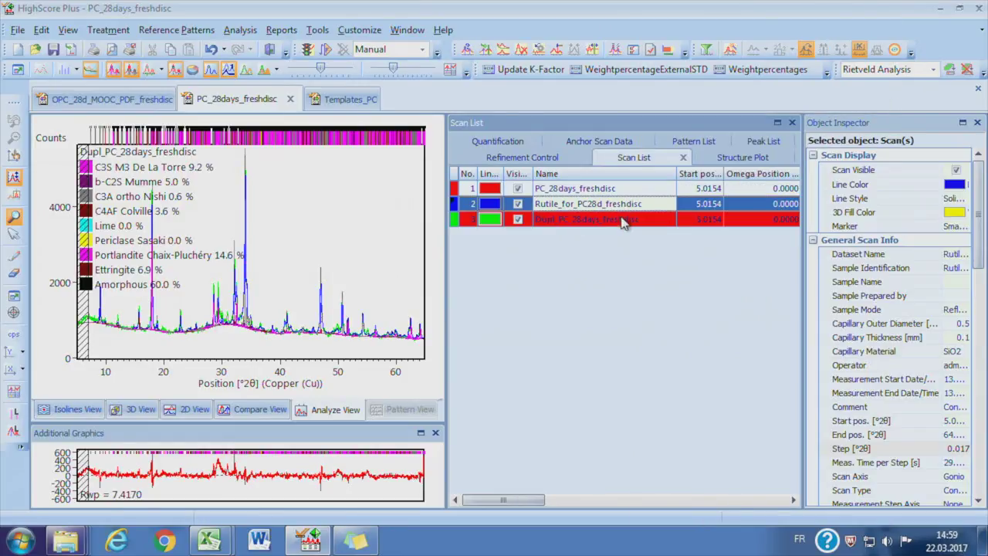
left_click_drag(942, 157, 912, 157)
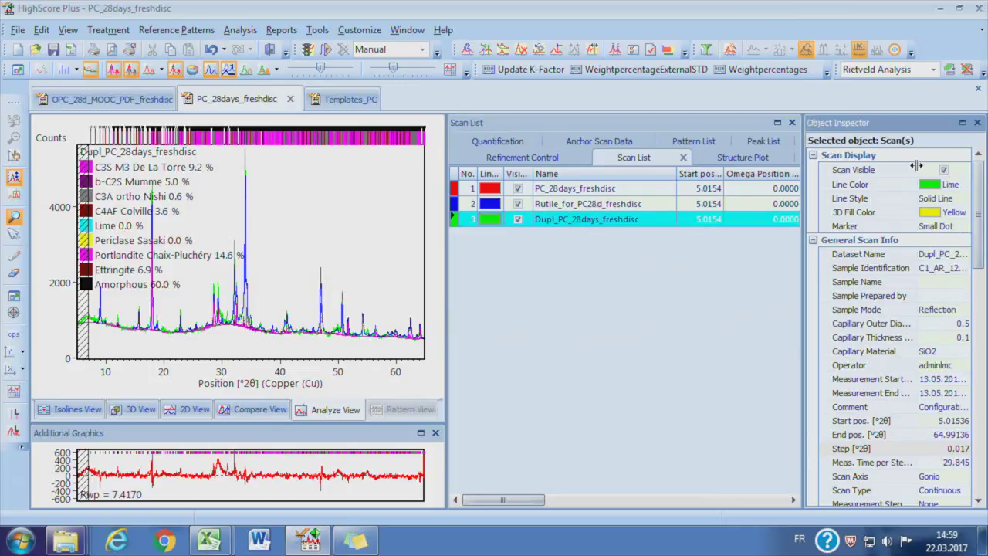
left_click(923, 258)
double_click(925, 261)
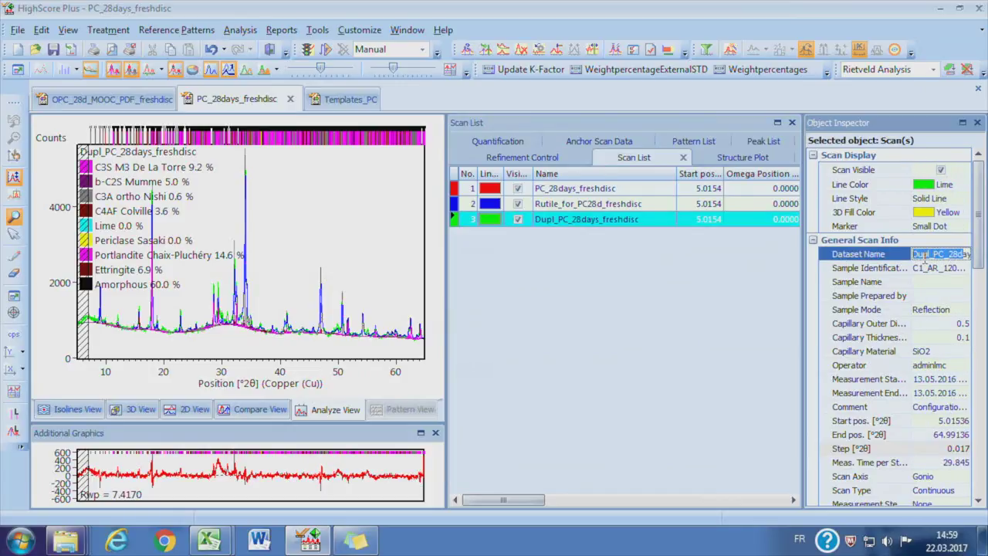
left_click_drag(931, 254, 853, 265)
type("CSH")
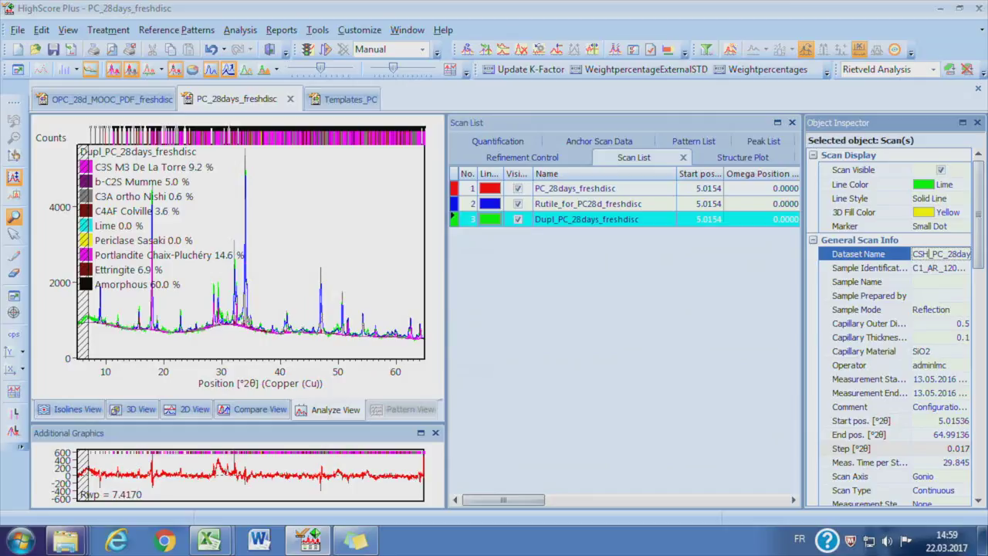
key("Return")
left_click(695, 308)
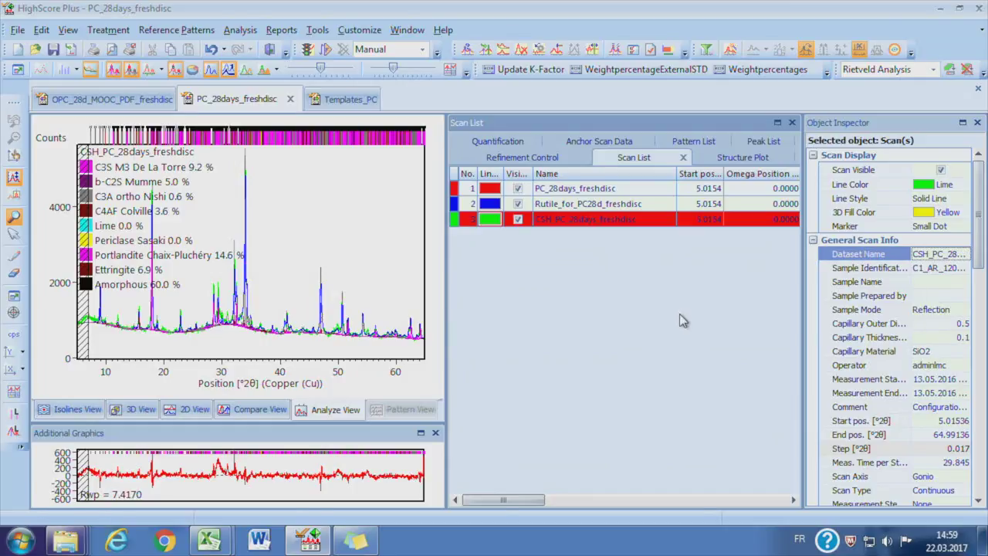
- Copy the PKS_CSH phase from the Templates_PC document to PC_28days_freshdisc
left_click(210, 344)
left_click_drag(192, 314, 290, 367)
left_click(207, 328)
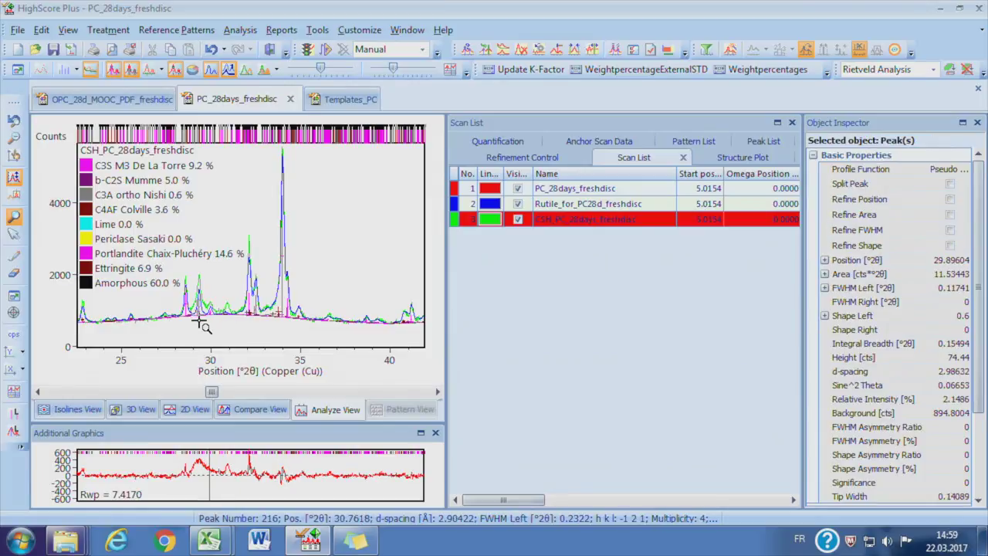
double_click(228, 321)
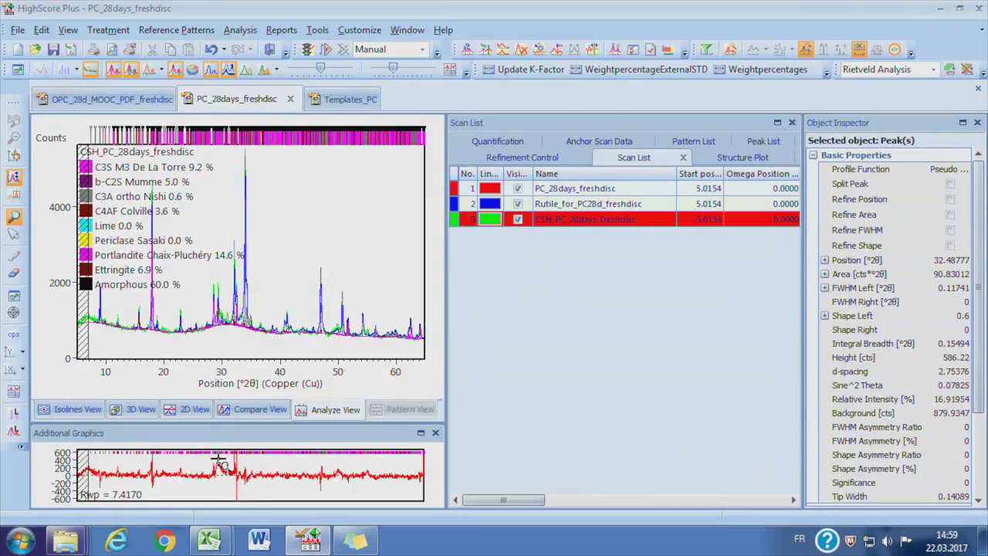
left_click(573, 357)
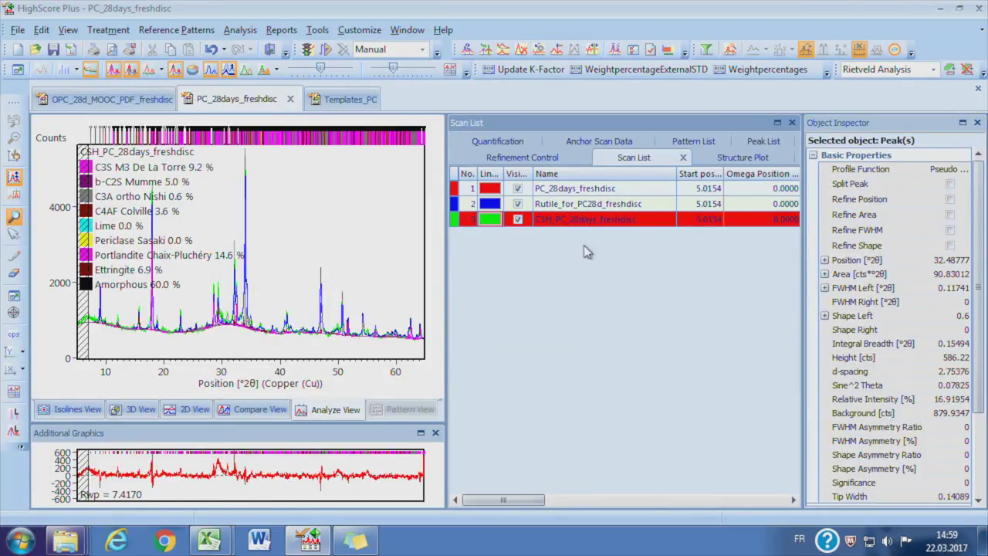
left_click(346, 99)
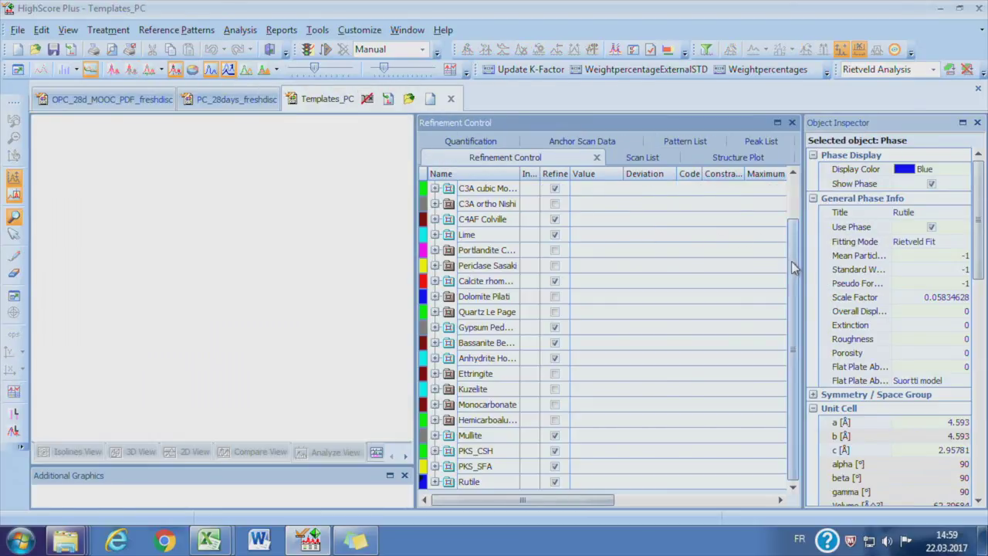
left_click(606, 452)
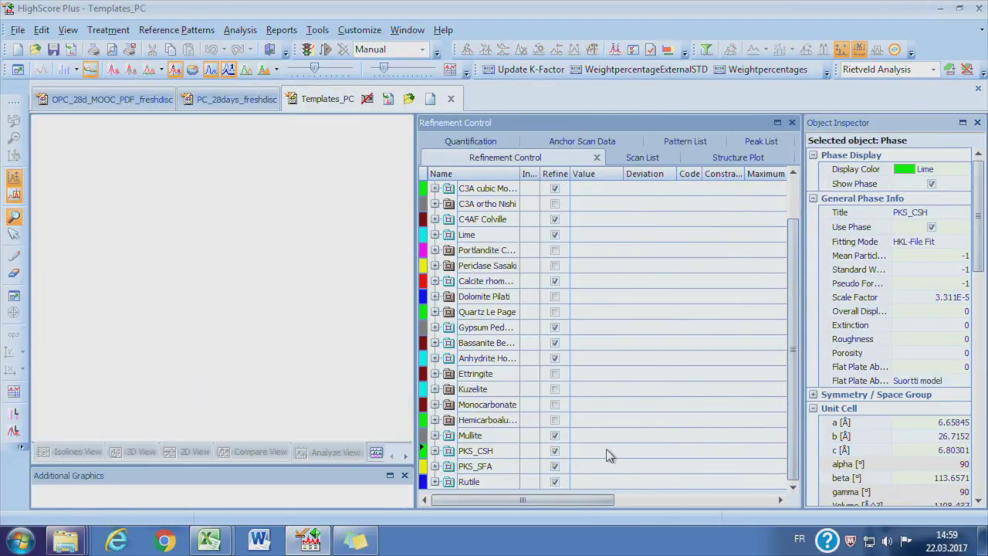
right_click(607, 456)
mouse_move(676, 286)
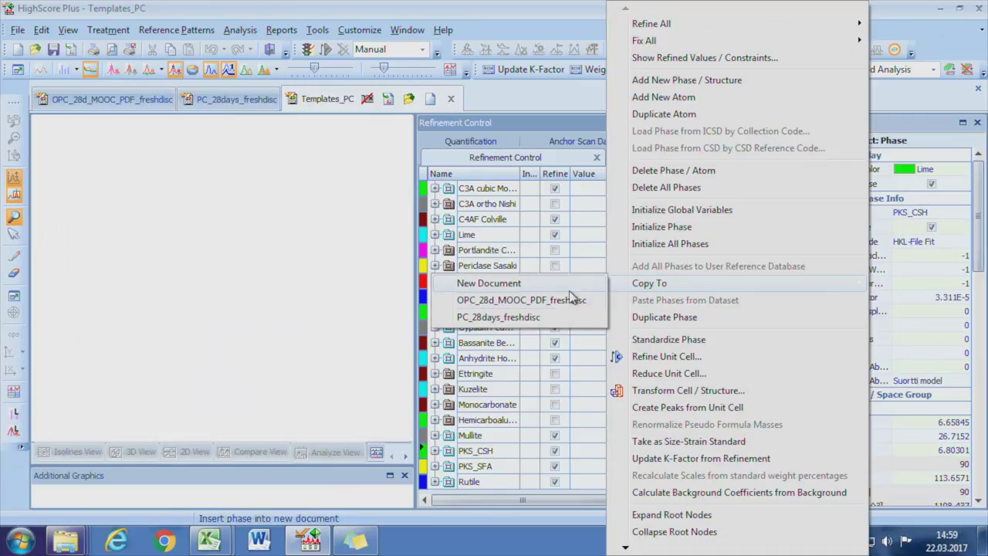
left_click(541, 316)
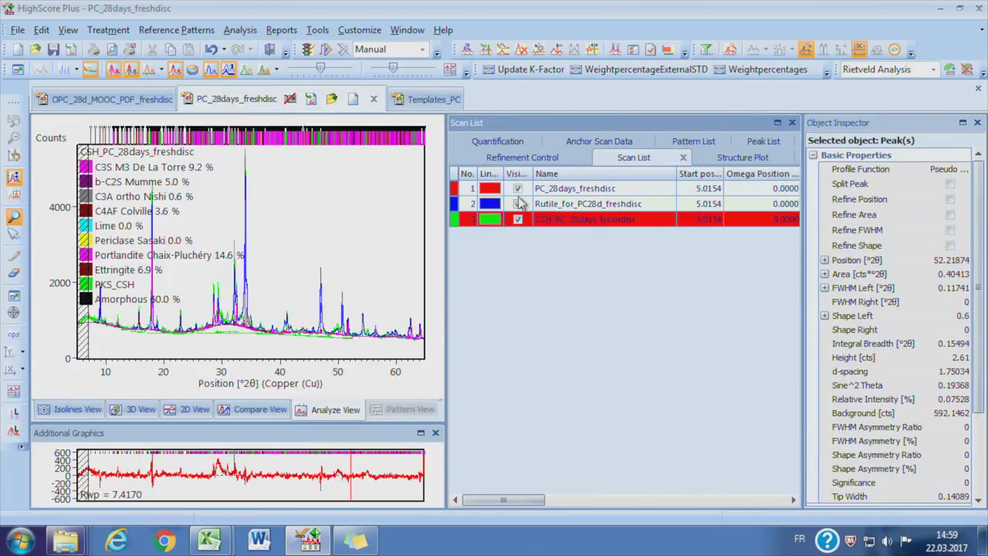
- Examine the scale factor, unit cell and profile parameters of the PKS_CSH phase in the refinement control
left_click(522, 157)
left_click(465, 359)
scroll(676, 373, "down", 3)
scroll(675, 370, "up", 3)
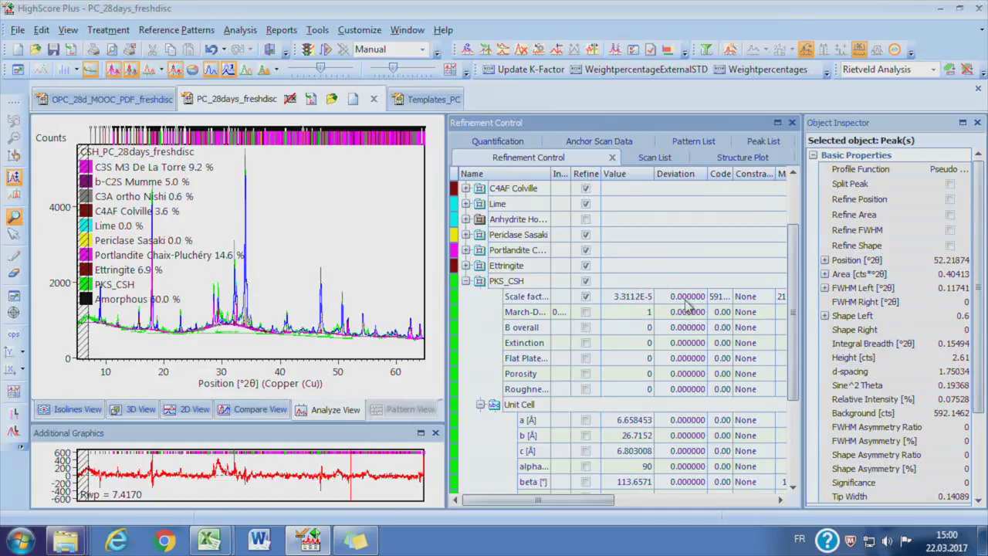
left_click(687, 305)
scroll(688, 305, "down", 3)
scroll(639, 433, "up", 3)
scroll(638, 424, "down", 1)
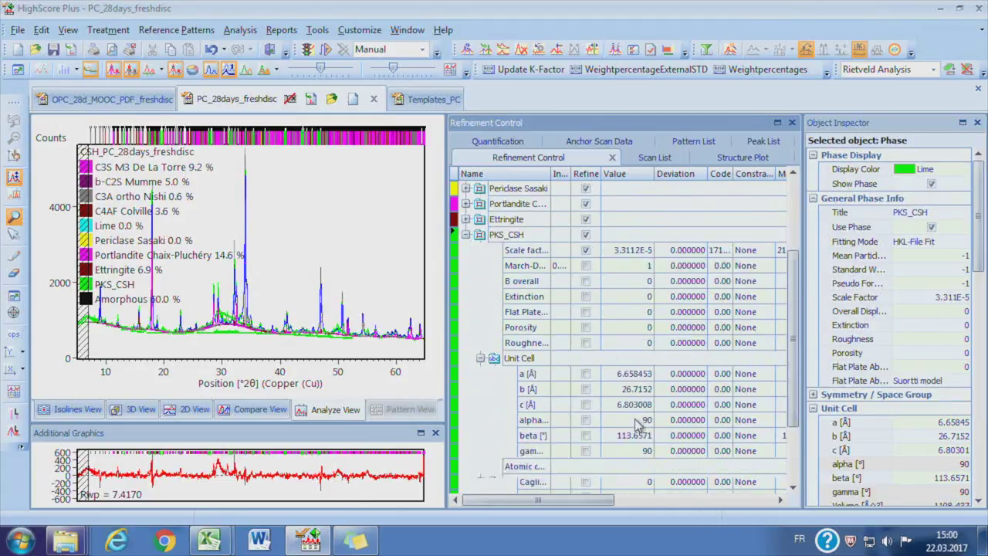
scroll(638, 424, "down", 2)
scroll(638, 424, "up", 1)
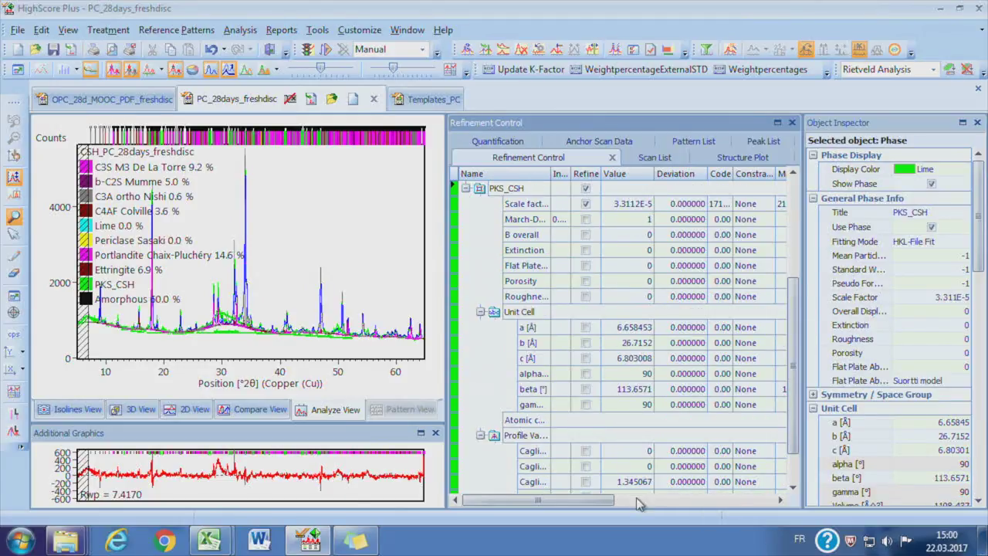
scroll(641, 463, "up", 2)
left_click(466, 236)
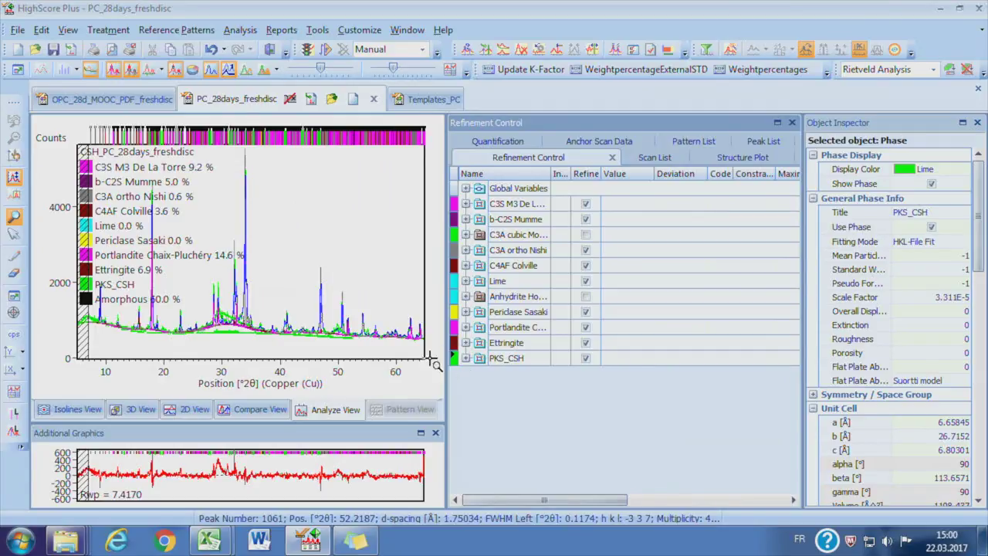
- Change the background method in the global refinement settings to Polynomial
left_click(465, 188)
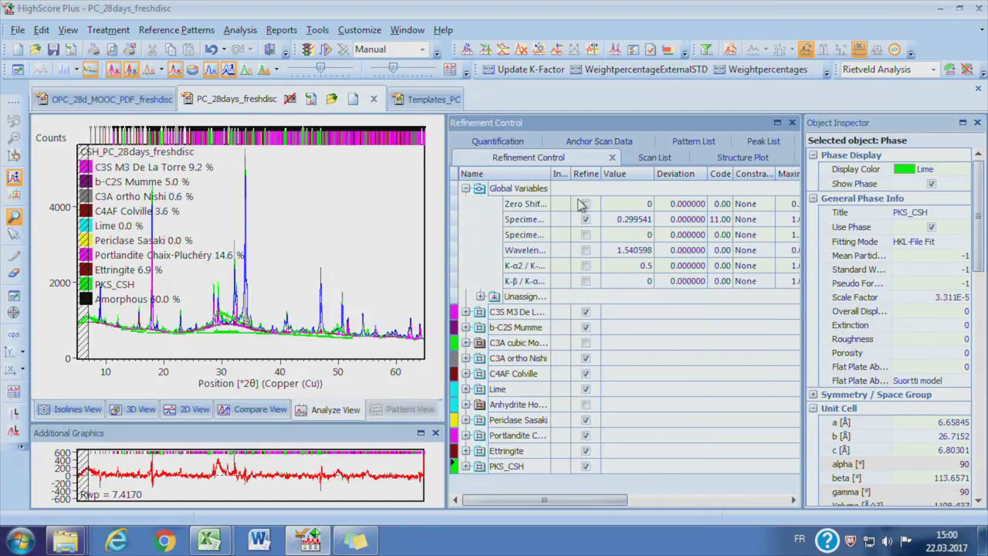
left_click(640, 190)
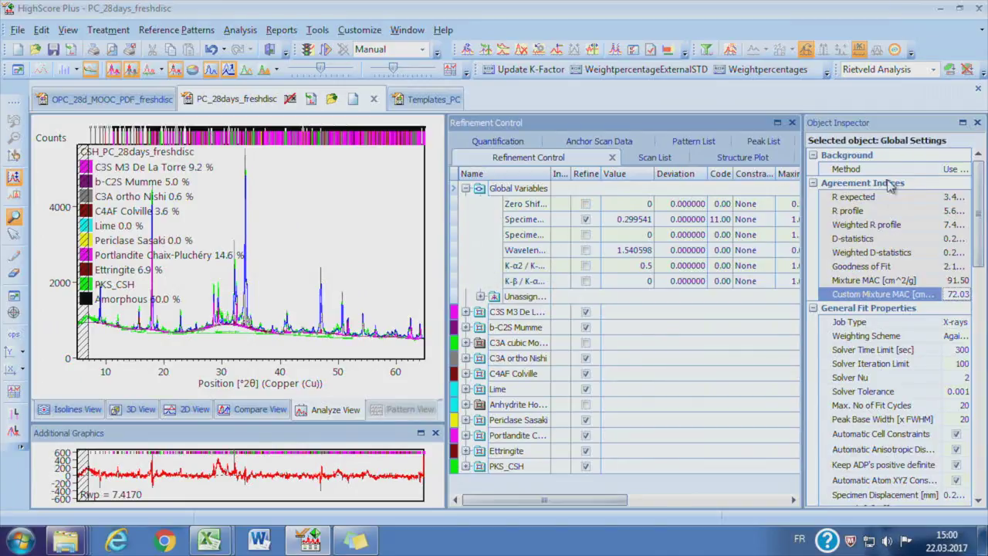
left_click(956, 169)
left_click(963, 168)
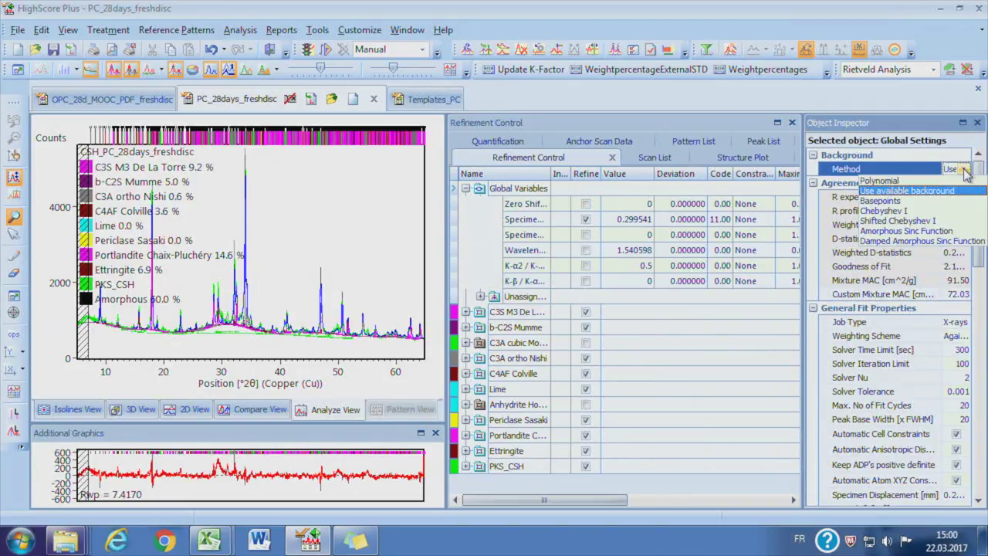
left_click(888, 181)
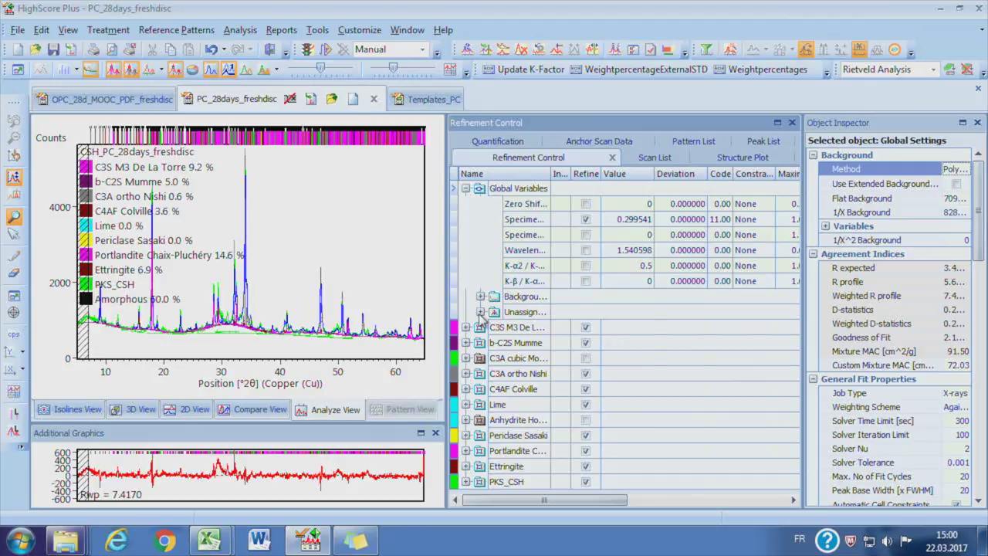
- Enable refinement of the flat background, 1/X background and Coefficient 1, and run the Rietveld refinement
left_click(479, 296)
left_click(585, 312)
left_click(585, 328)
left_click(585, 358)
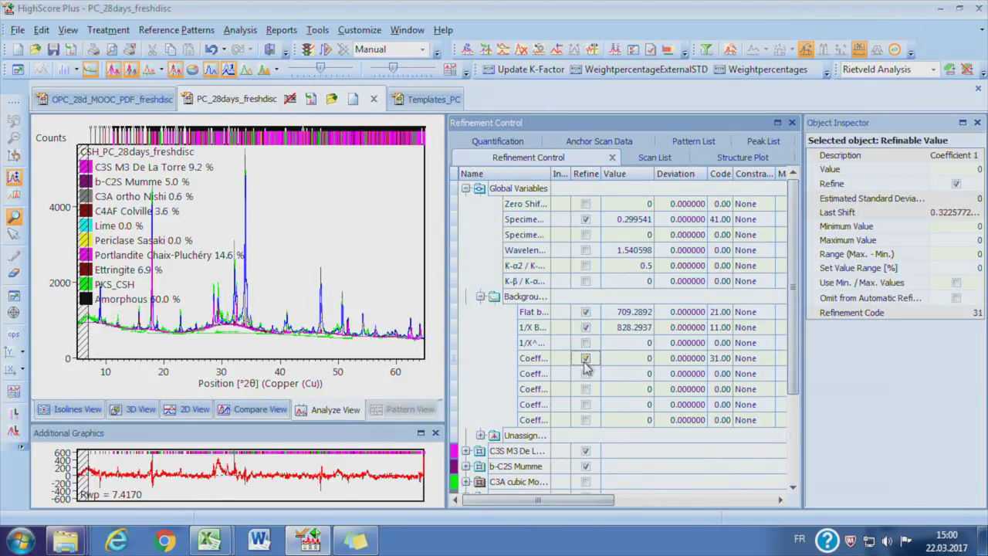
left_click(479, 296)
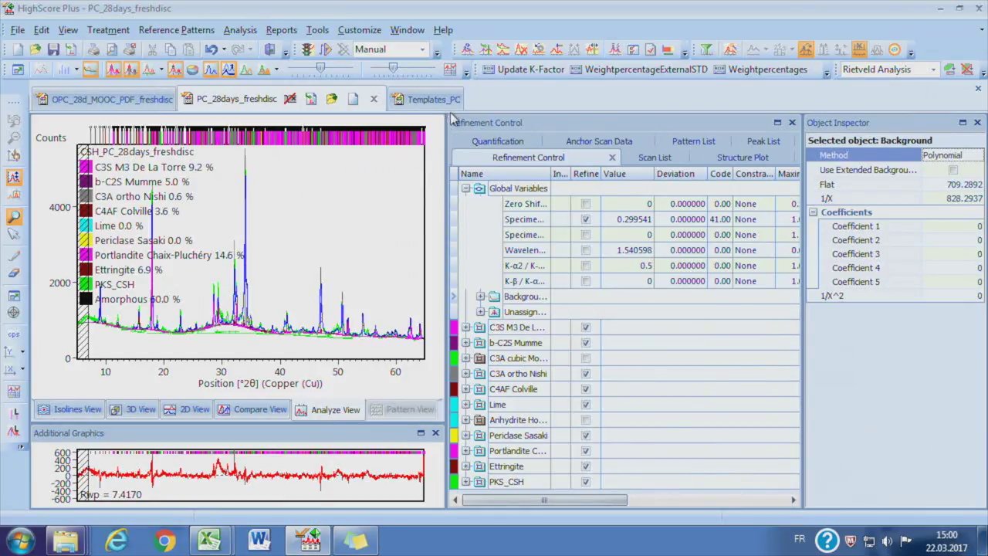
left_click(325, 48)
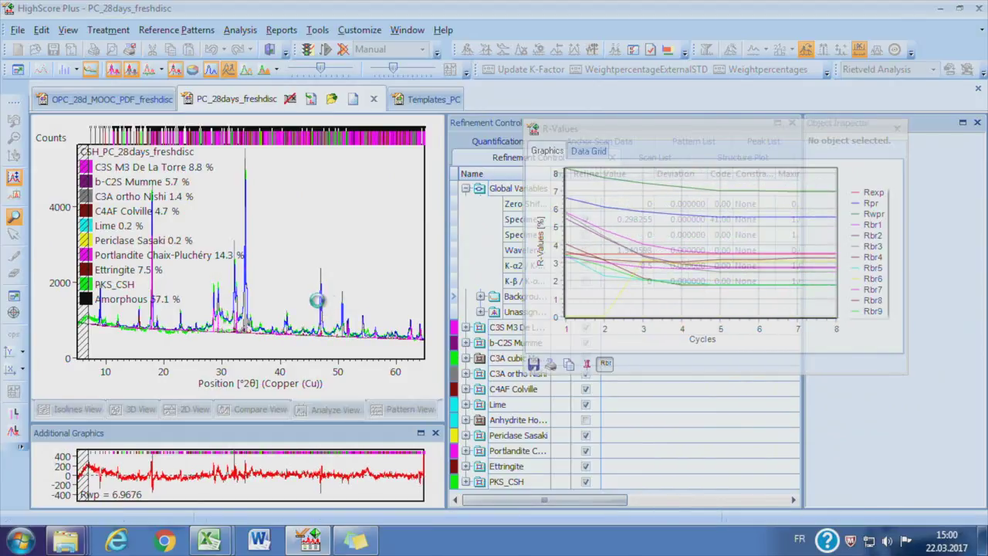
left_click(472, 125)
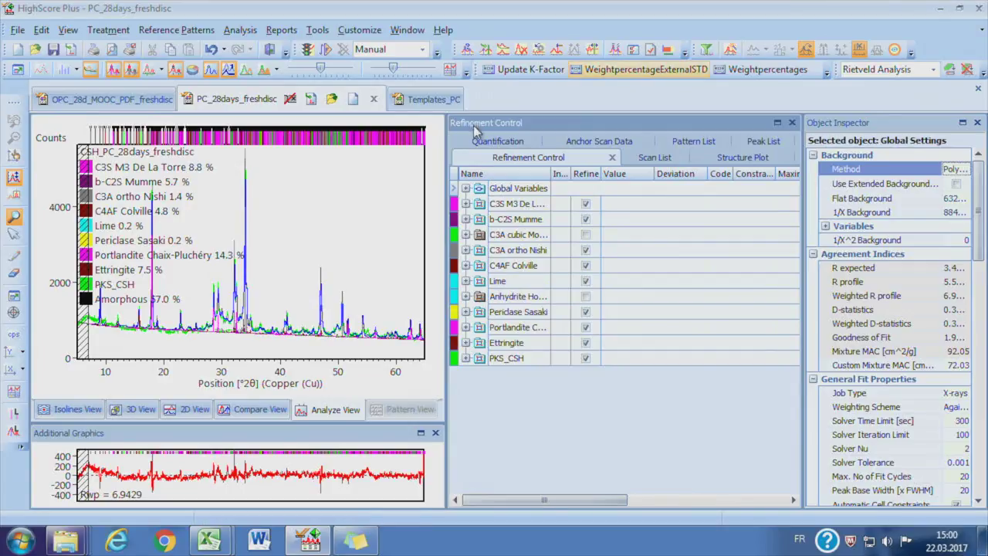
- Move Rutile_for_PC28d_freshdisc below CSH_PC_28days_freshdisc in the scan list and run the WeightpercentageExternalSTD batch
left_click(653, 158)
left_click(572, 212)
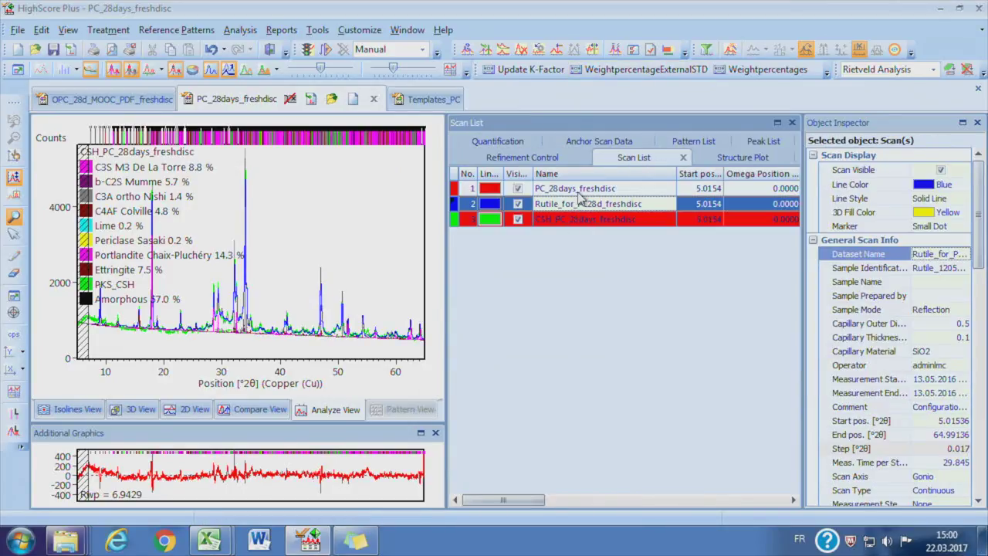
left_click_drag(579, 199, 568, 219)
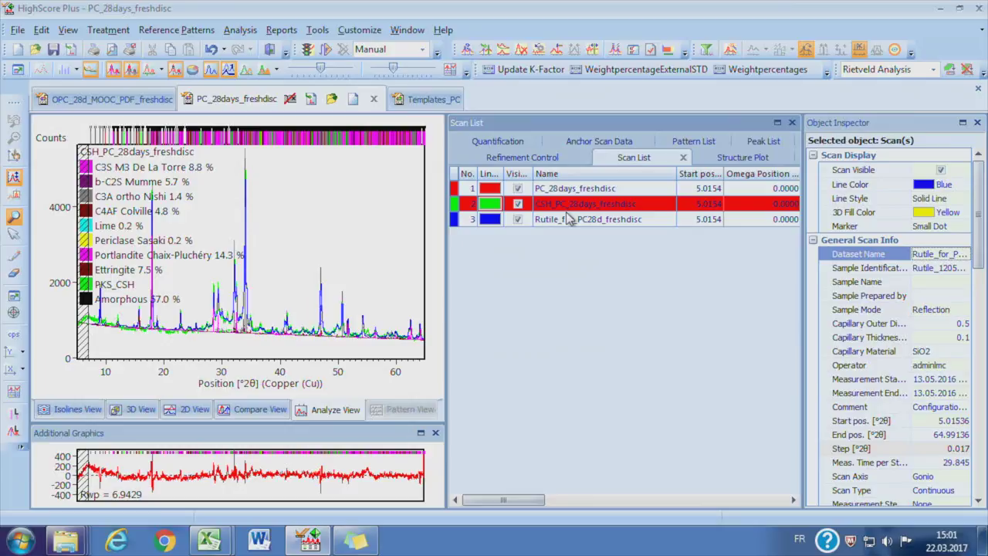
double_click(584, 223)
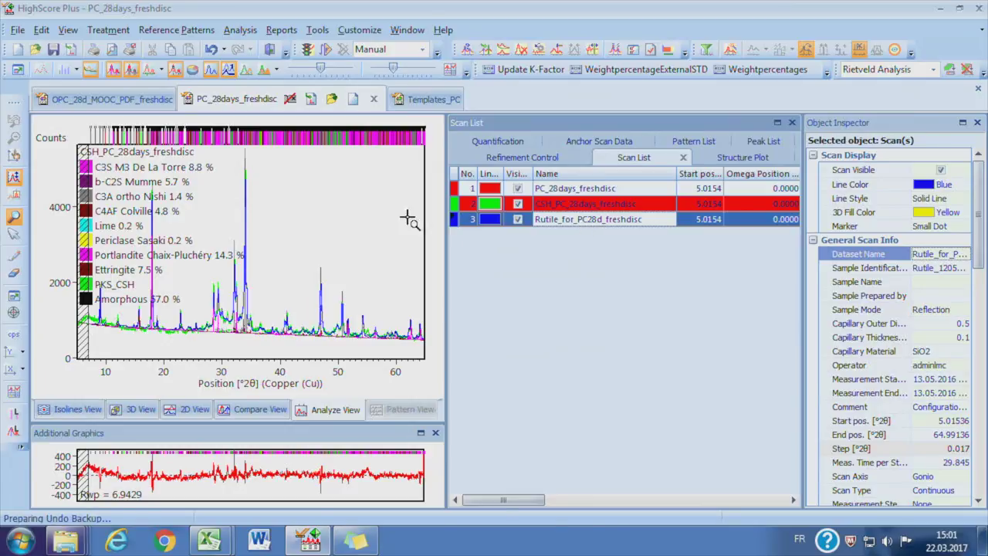
left_click(616, 71)
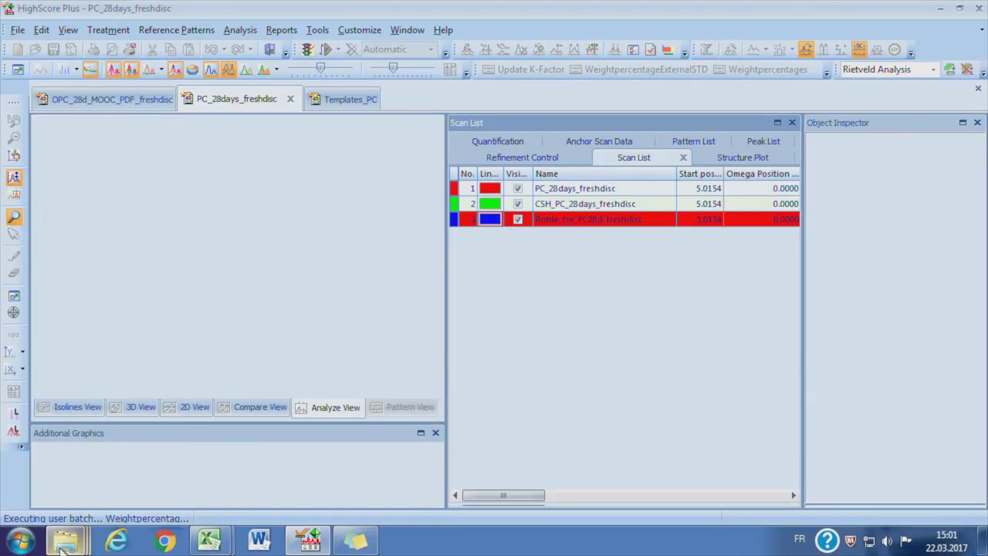
- Open the Output_for demo workbook in Excel and make the Amorph % values in P25:P27 bold
mouse_move(65, 541)
left_click(402, 444)
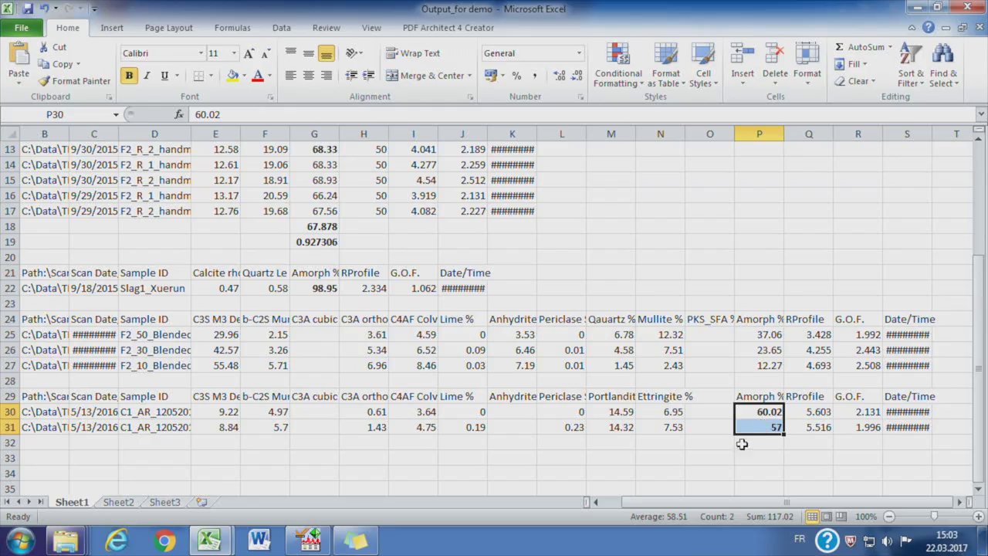
left_click(716, 461)
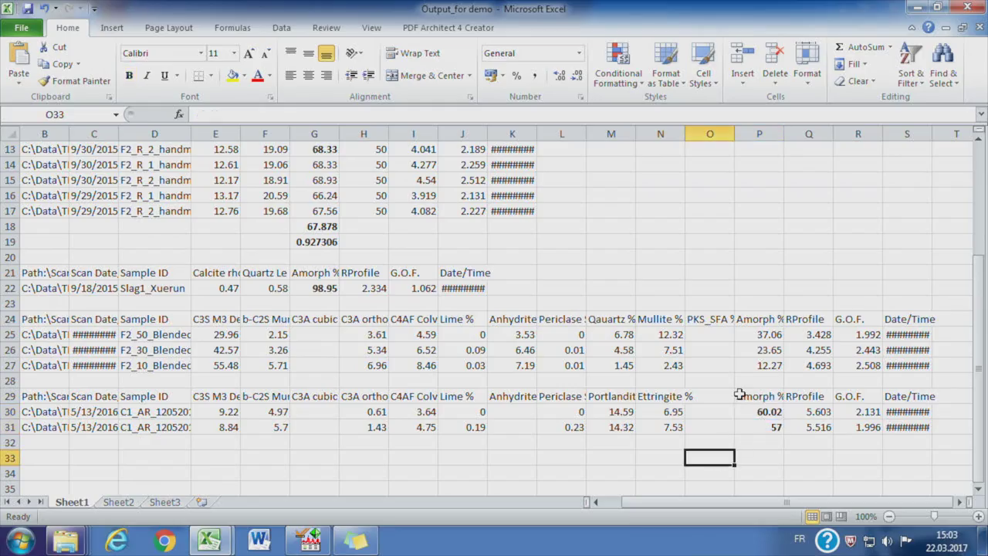
left_click_drag(767, 337, 764, 366)
key("ctrl+b")
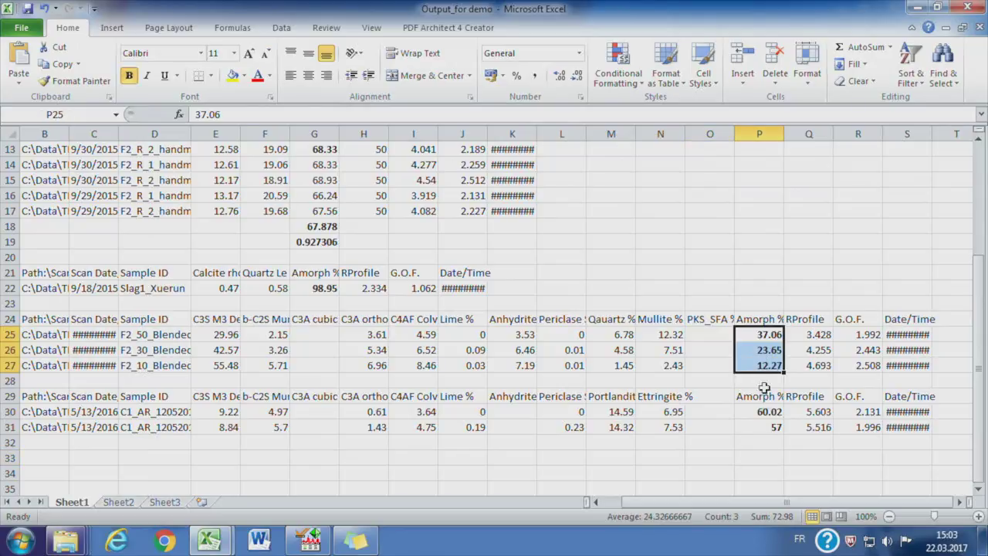
- Extend the label in A29 of the Output_for demo sheet to read Hydrates 28d fresh
left_click(753, 452)
left_click(671, 440)
left_click(328, 438)
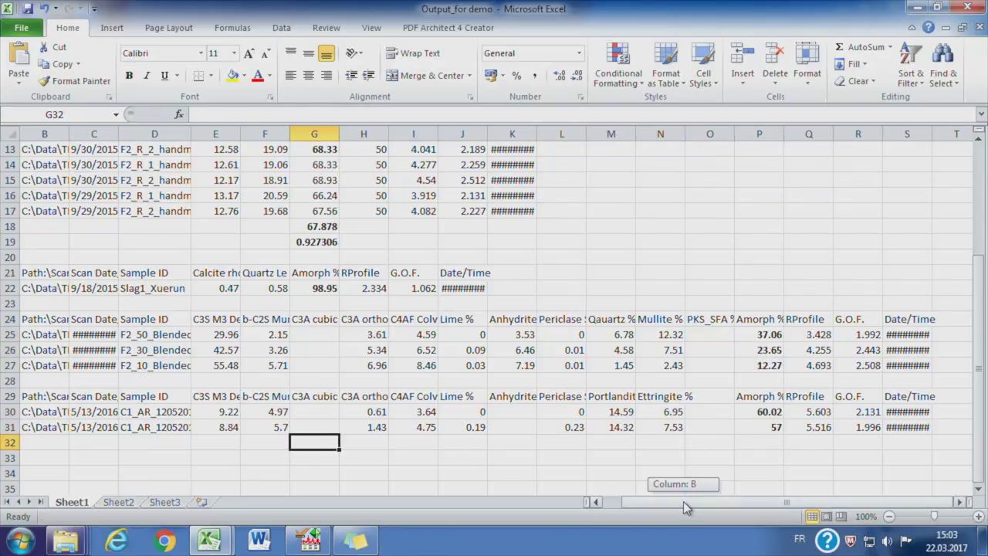
left_click_drag(683, 501, 549, 503)
left_click(184, 488)
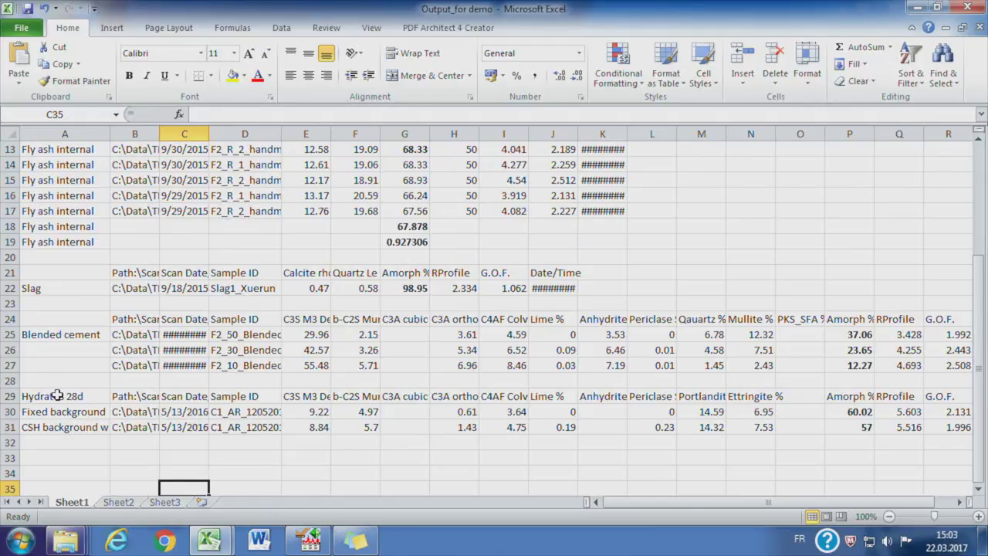
left_click(83, 396)
double_click(92, 396)
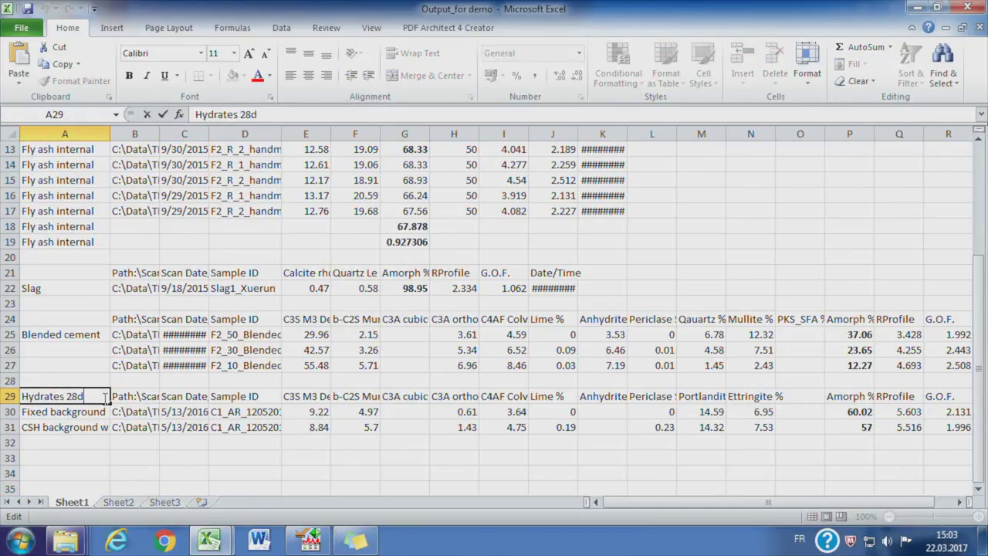
type("fresh")
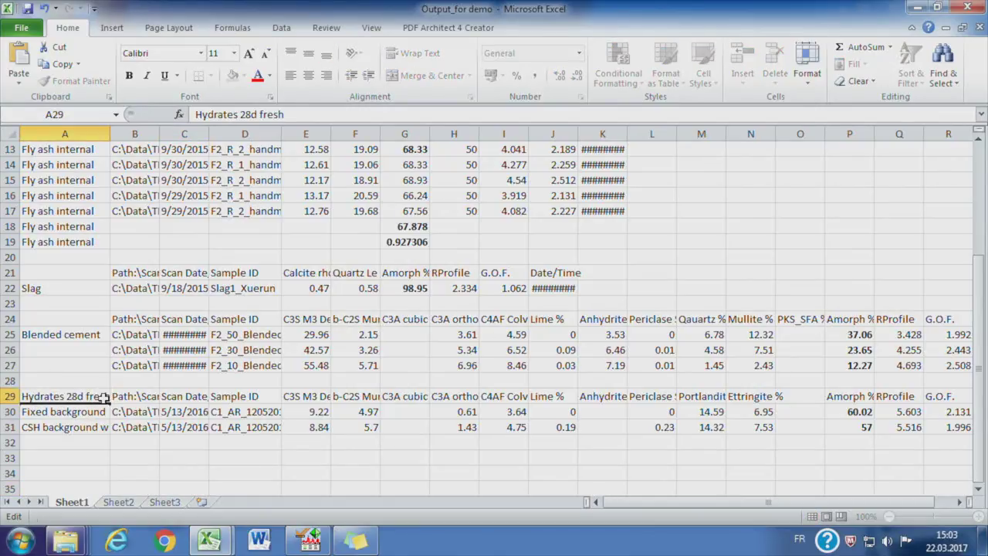
key("Return")
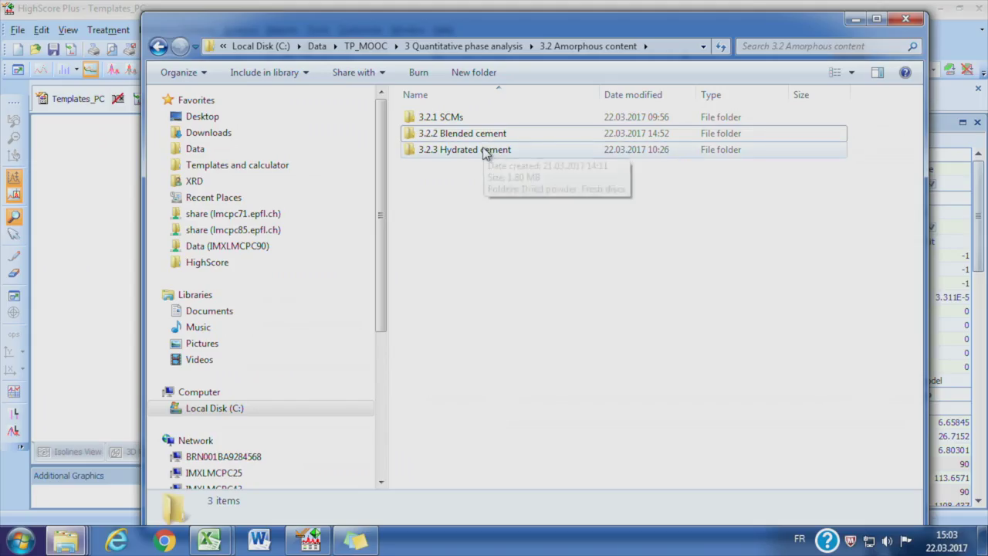
- Look through the Dried powder folder inside 3.2.3 Hydrated cement for the available scan files
double_click(475, 148)
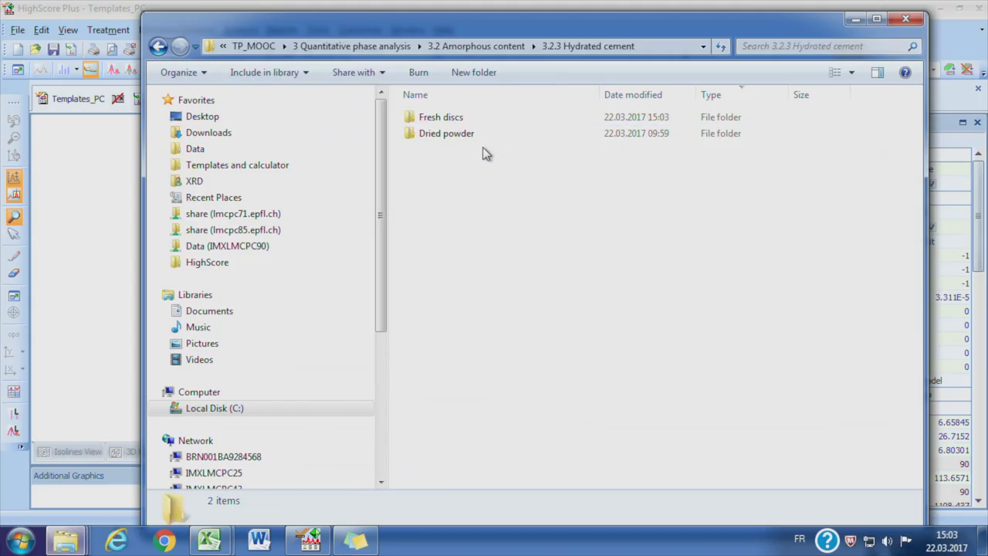
double_click(460, 141)
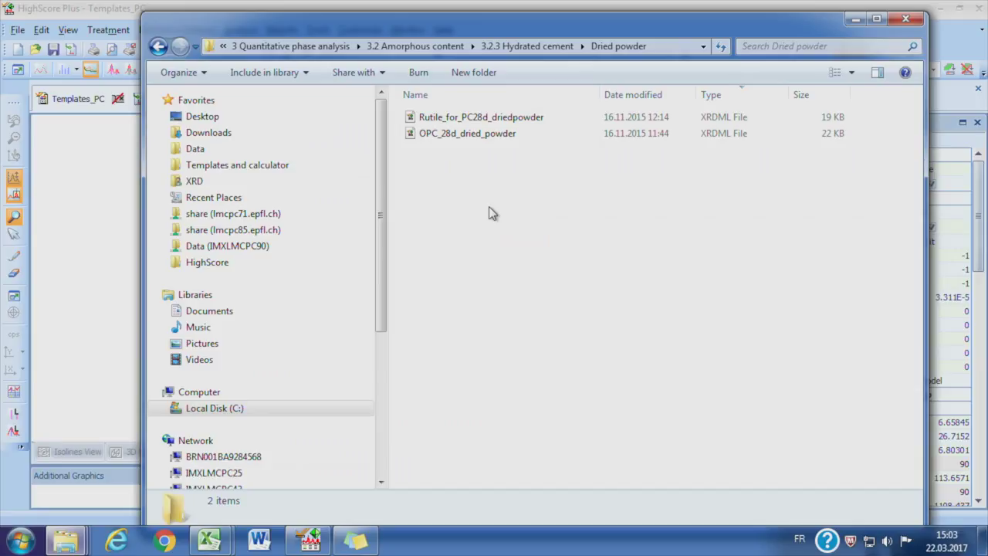
key("BackSpace")
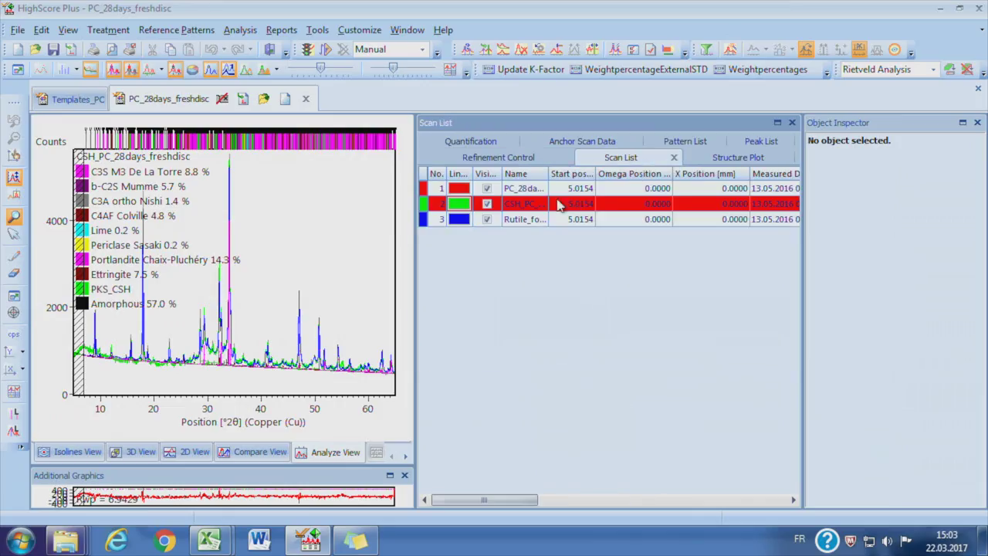
- Delete the PC_28days_freshdisc and Rutile_for_PC28d_freshdisc scans from the scan list
left_click(556, 193)
left_click(556, 221)
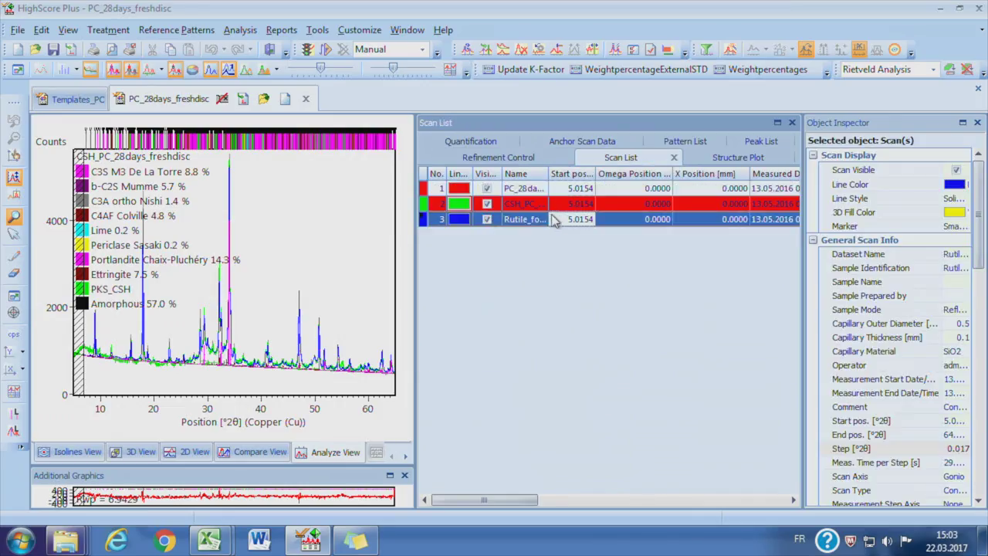
left_click(556, 207)
left_click(554, 188)
key("Delete")
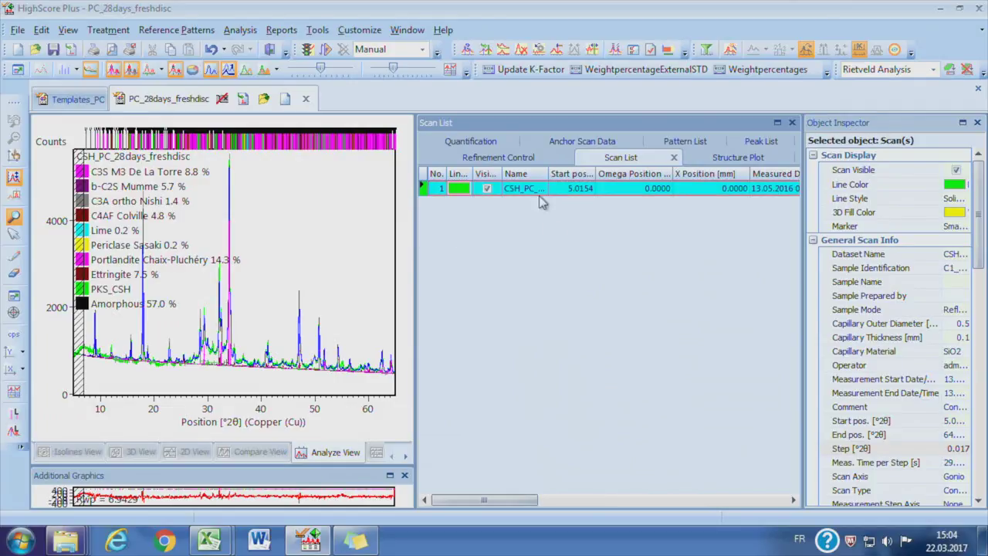
- Save the document as PC_28days_driedpowder in HighScore Plus format in the Dried powder folder
left_click(17, 29)
left_click(73, 165)
double_click(503, 150)
left_click_drag(337, 366, 453, 366)
type("dri")
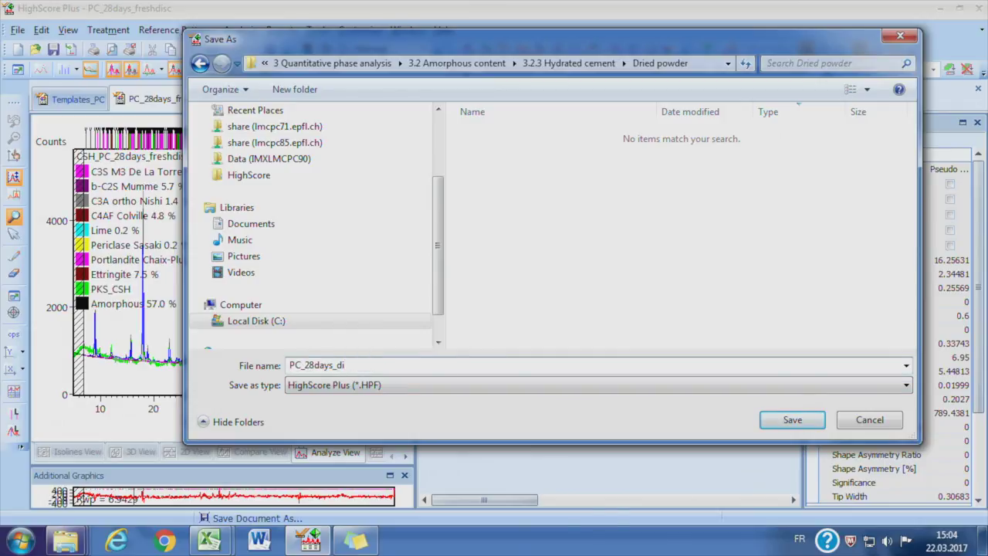
type("edpowder")
key("Return")
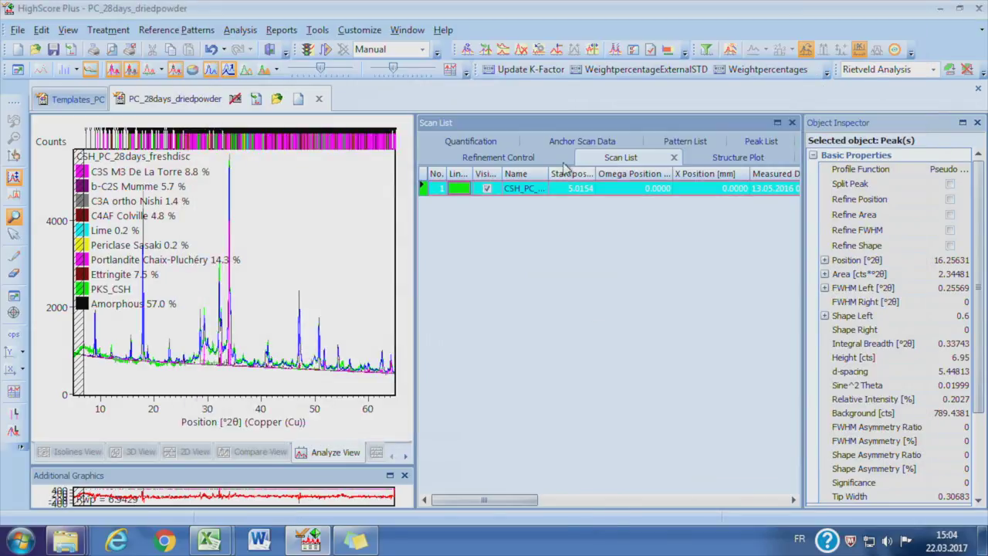
- Remove the remaining CSH_PC_28days_freshdisc scan and insert OPC_28d_dried_powder from the Dried powder folder
right_click(545, 195)
left_click(512, 163)
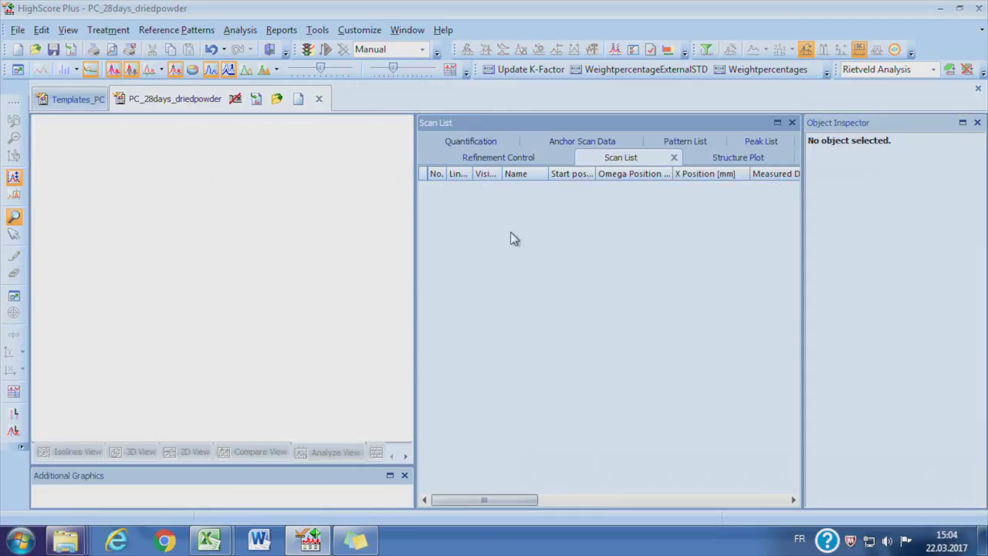
left_click(71, 49)
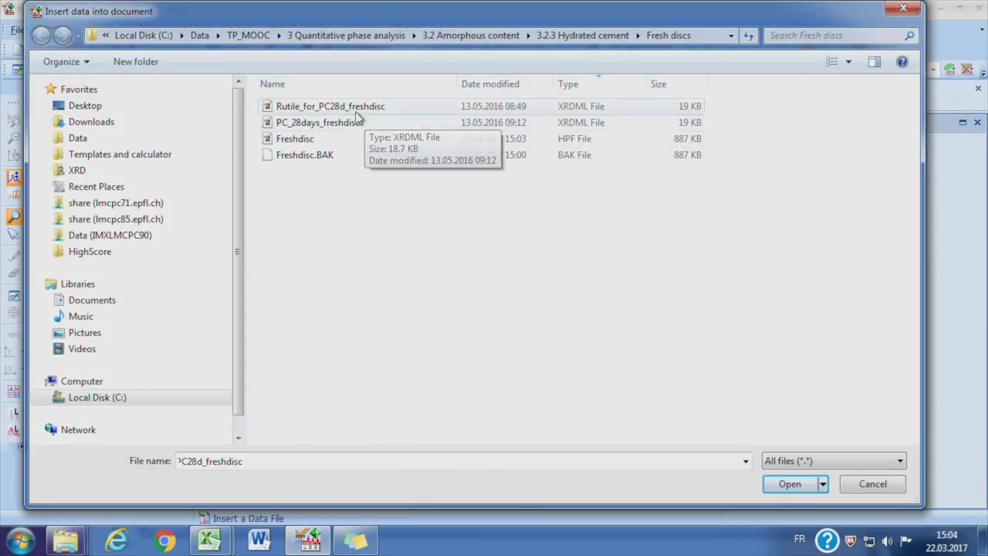
left_click(352, 102)
left_click(458, 36)
double_click(363, 138)
double_click(359, 123)
left_click(345, 123)
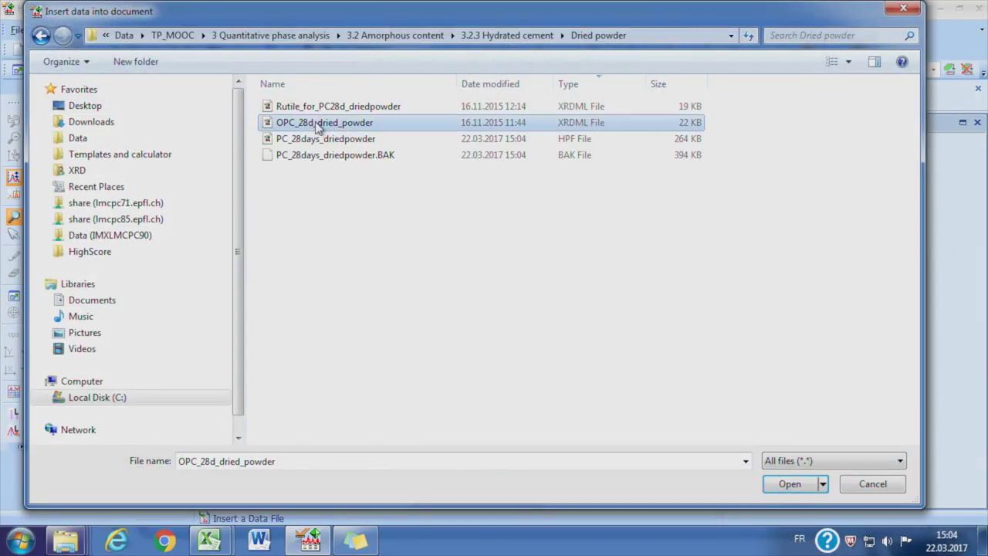
left_click(795, 484)
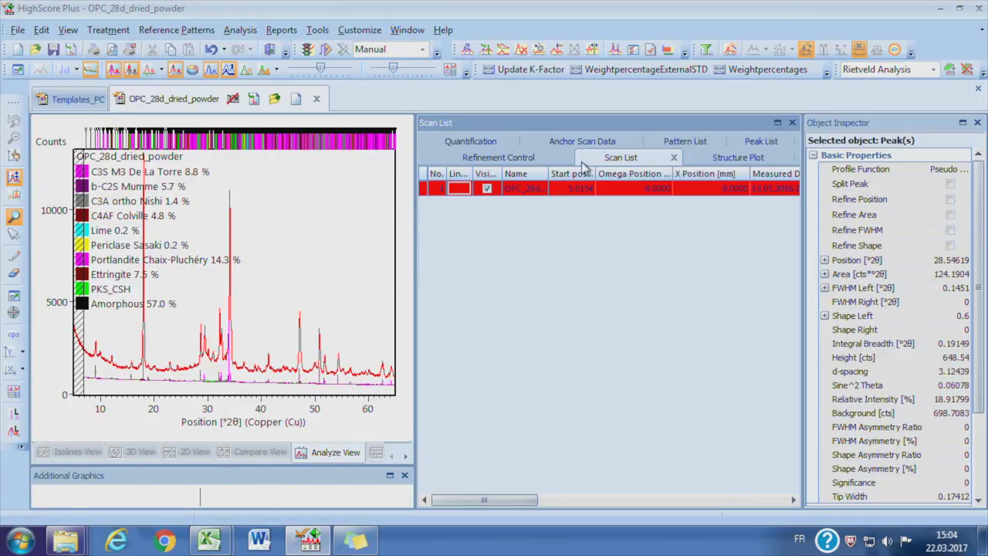
- Review the PKS_CSH phase parameters and run the Rietveld refinement on the dried powder scan
left_click(498, 157)
left_click(434, 343)
left_click(435, 343)
left_click(435, 358)
scroll(494, 324, "down", 2)
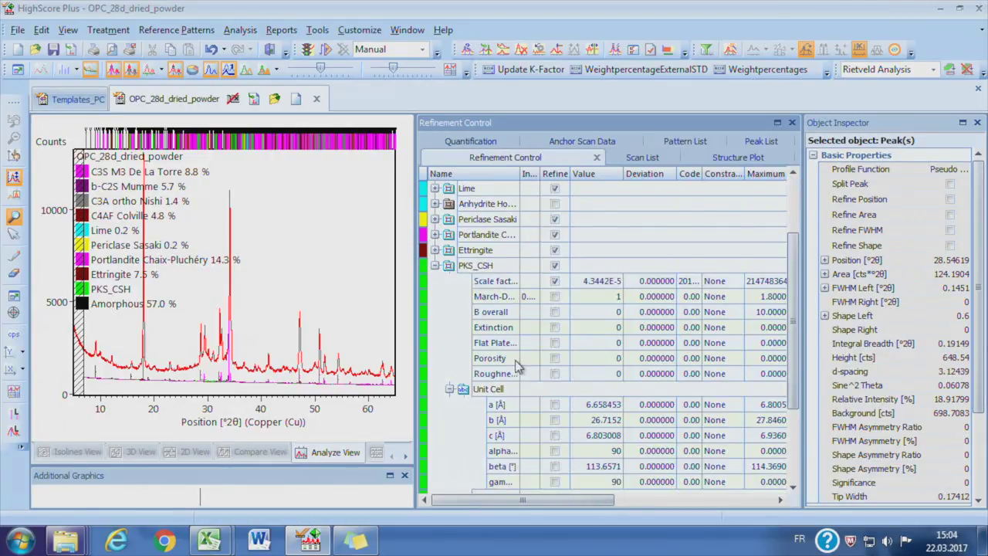
left_click(434, 218)
key("F9")
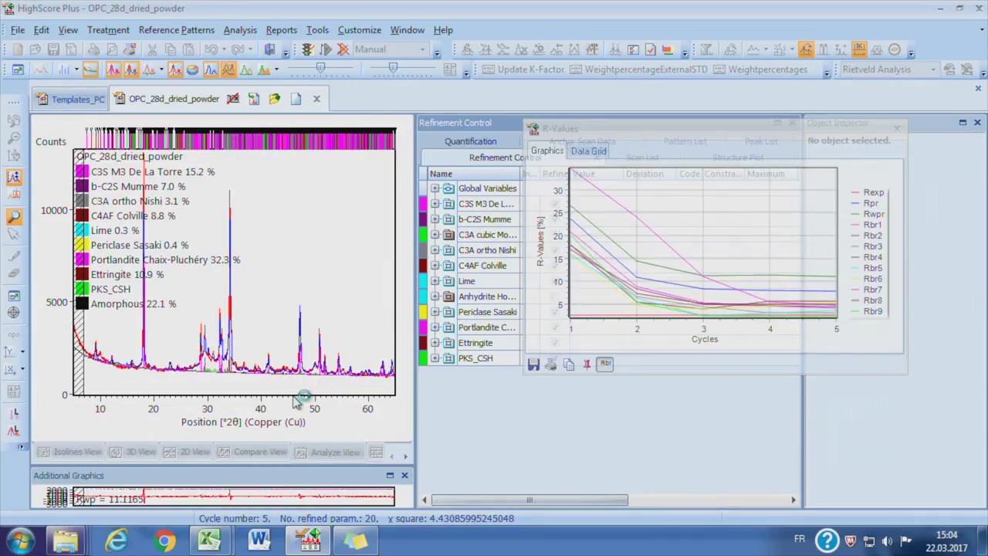
- Examine the fit and residuals of the dried powder pattern between about 8.5 and 12.7 °2θ
left_click(171, 355)
left_click_drag(98, 463, 99, 407)
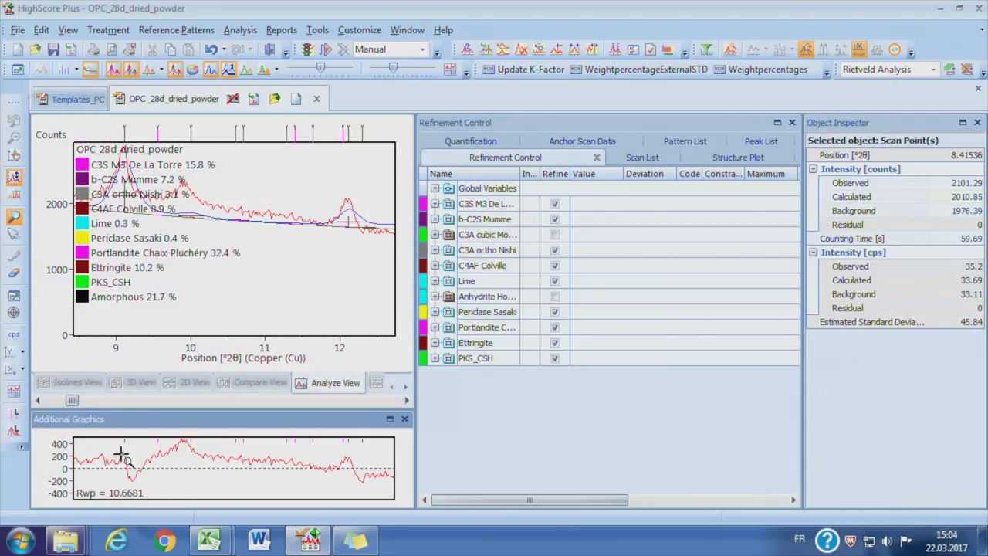
left_click(126, 318)
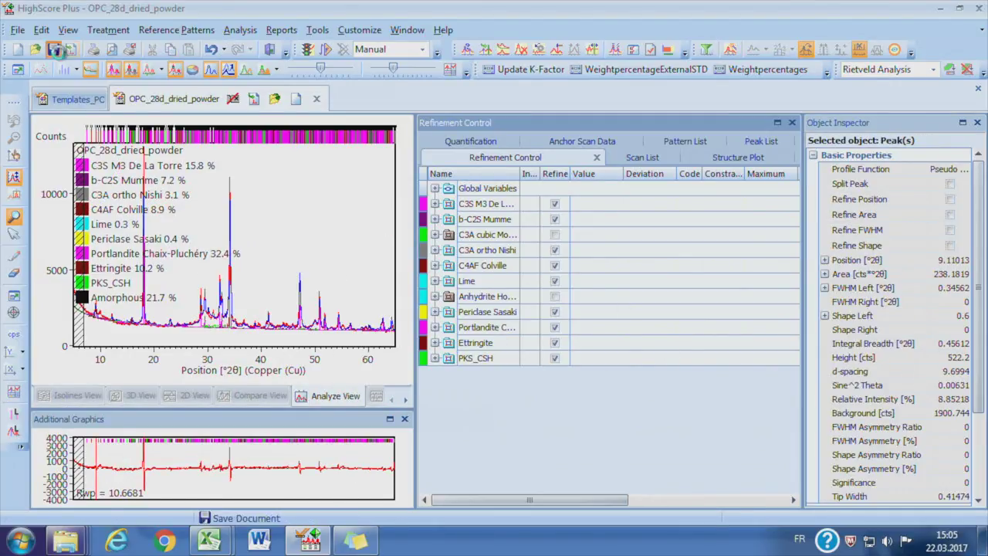
left_click(143, 232)
- Copy the Kuzelite phase from the Templates_PC document into OPC_28d_dried_powder
key("ctrl+Tab")
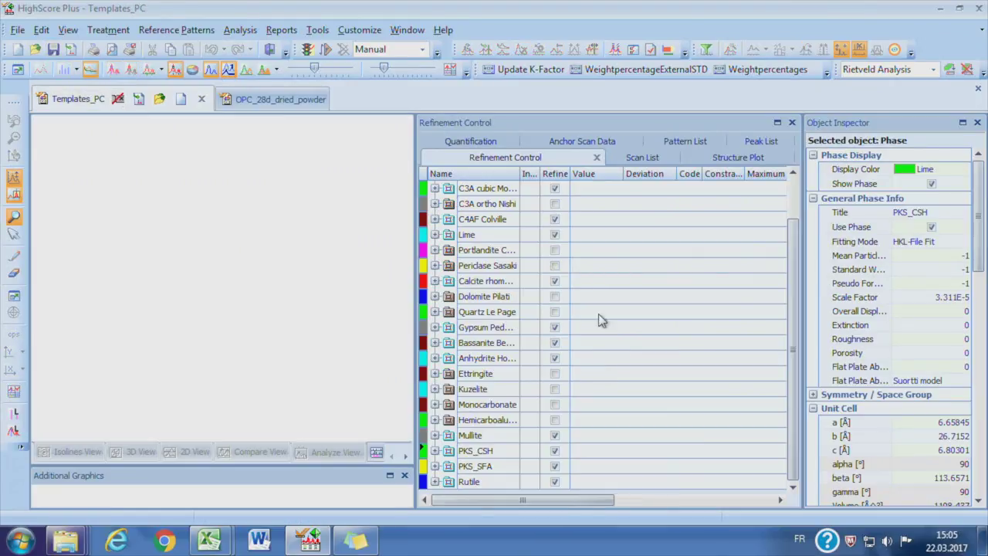
left_click(593, 393)
right_click(590, 394)
mouse_move(621, 221)
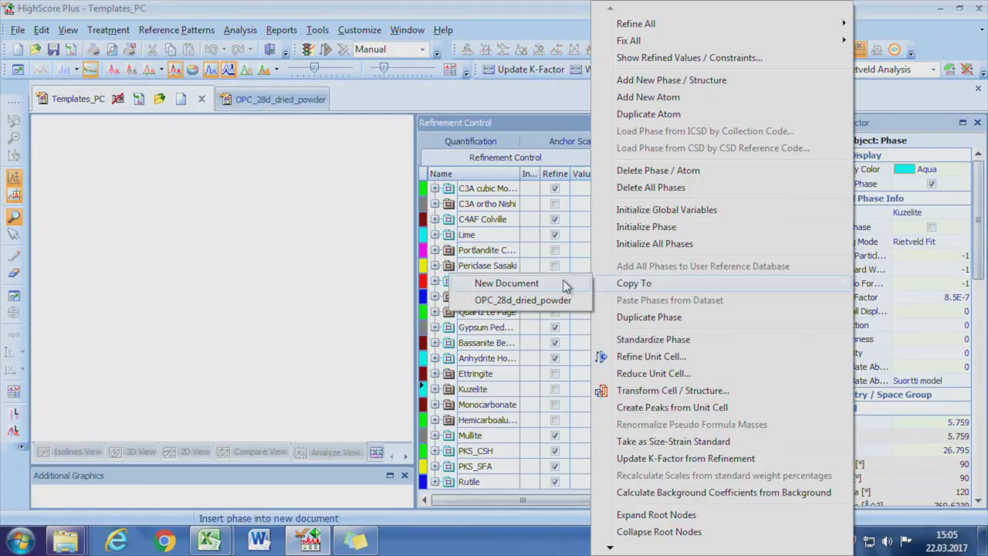
left_click(533, 237)
- Place the Kuzelite phase between Ettringite and PKS_CSH in the phase list
left_click(592, 375)
left_click_drag(591, 376, 587, 357)
left_click(435, 373)
left_click(435, 373)
left_click(554, 357)
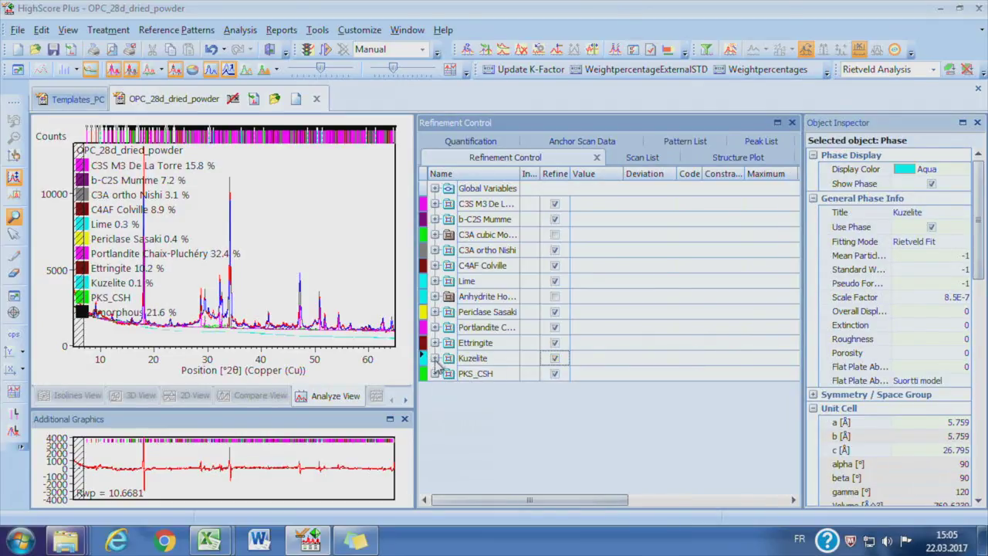
- Check the unit cell and profile refinement parameters of Kuzelite and run the Rietveld refinement
left_click(435, 358)
left_click(449, 435)
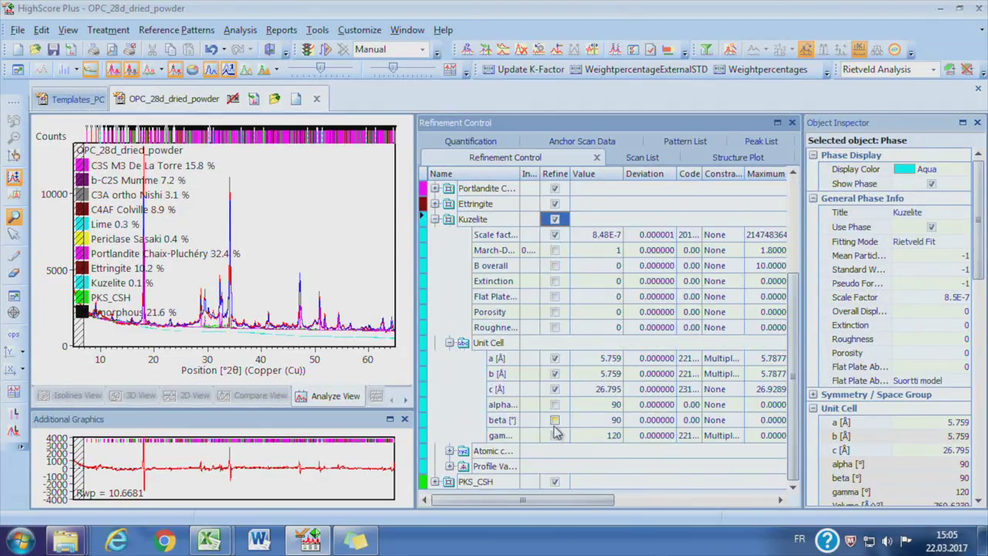
left_click(450, 465)
scroll(444, 380, "up", 4)
left_click(434, 358)
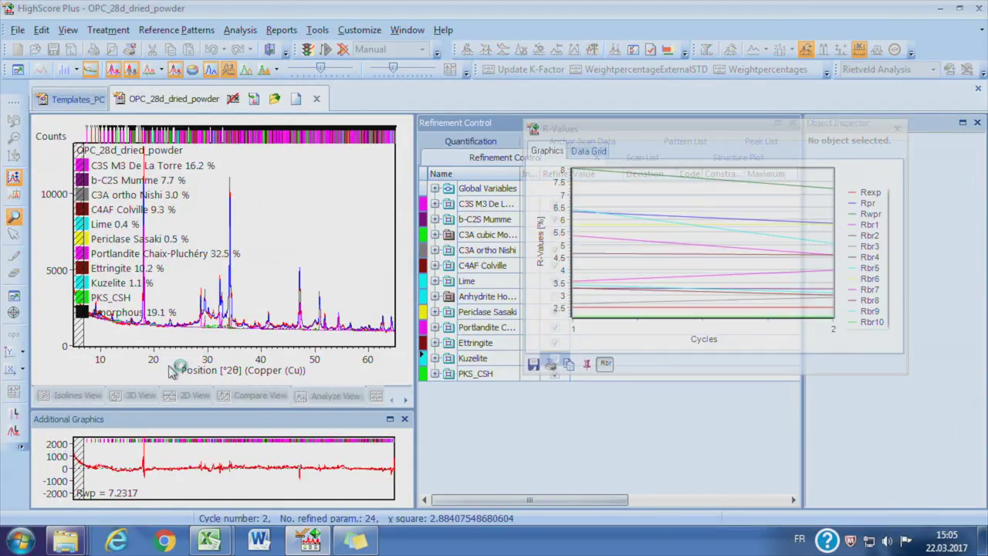
left_click_drag(86, 301, 120, 344)
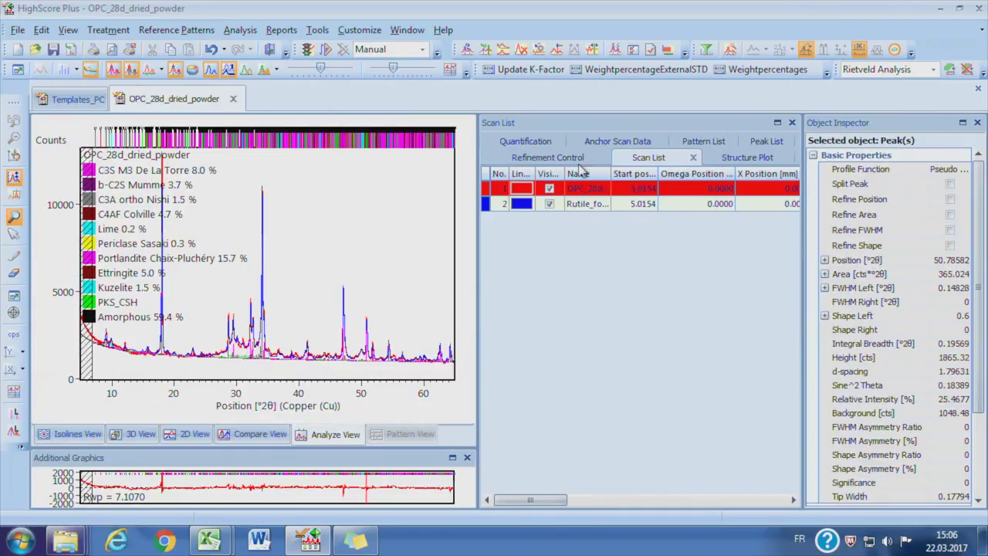
- Set the preferred orientation direction of Ettringite to h 1, k 0, l 0
left_click(553, 157)
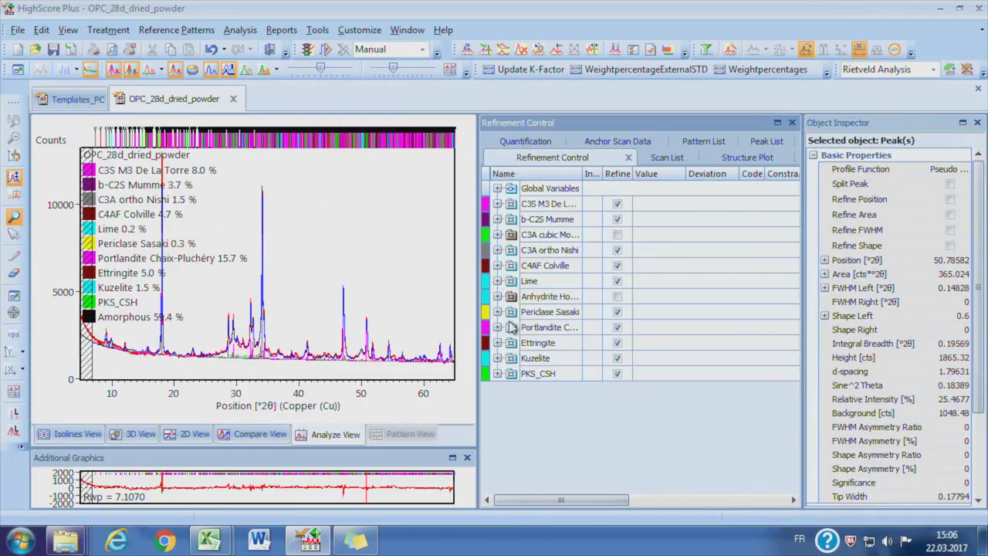
left_click(498, 328)
scroll(622, 326, "down", 1)
scroll(652, 331, "down", 5)
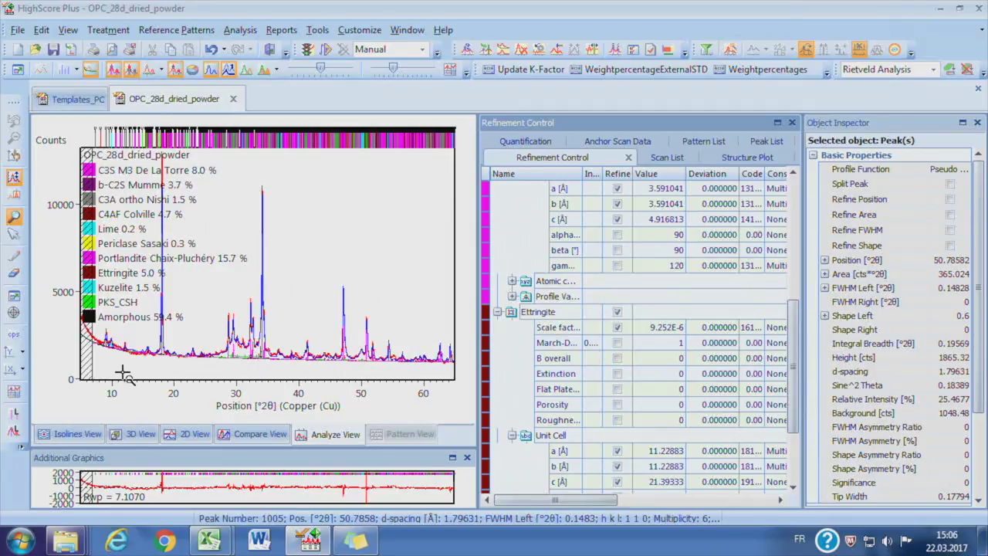
left_click_drag(124, 376, 94, 330)
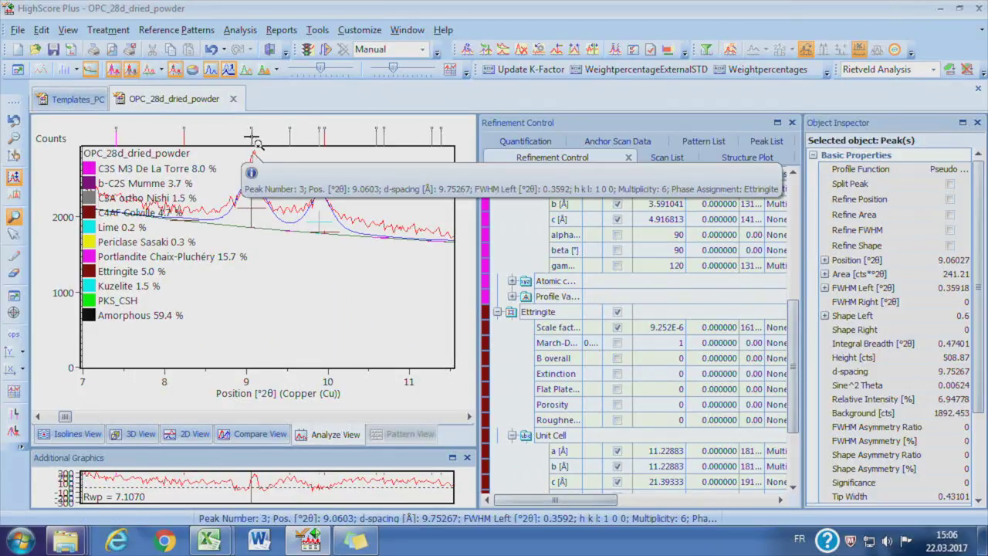
left_click(772, 312)
scroll(984, 275, "down", 5)
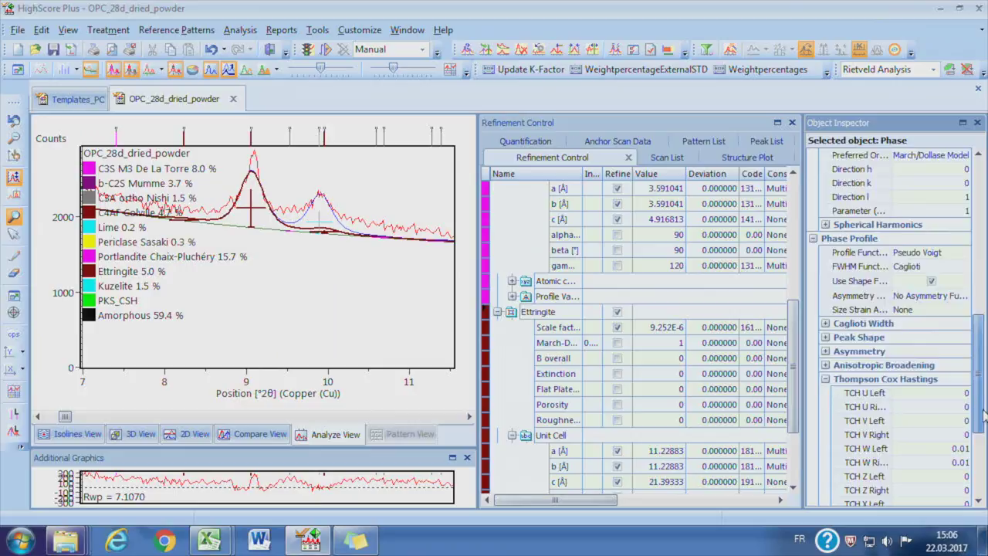
left_click(955, 229)
left_click(949, 259)
type("0")
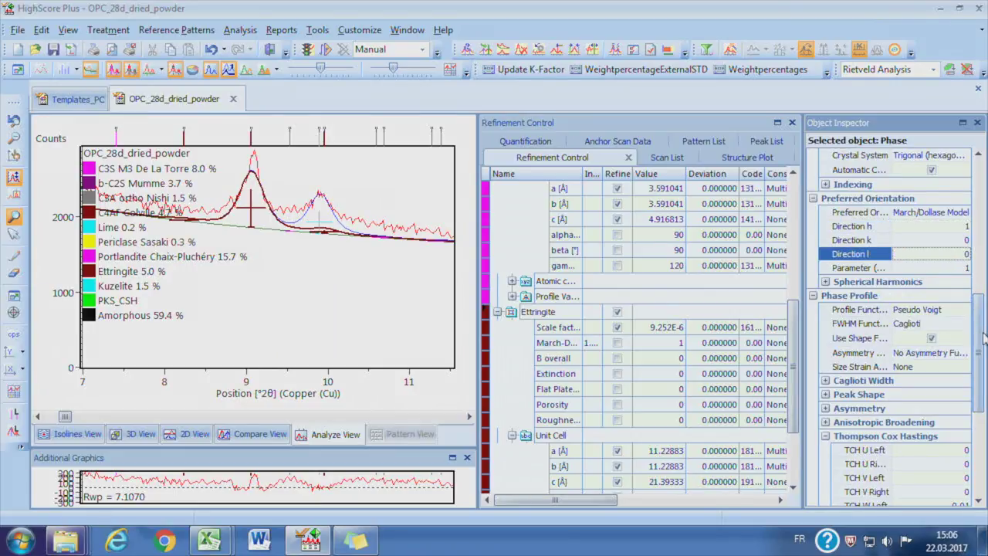
- Enable refinement of Ettringite's March-Dollase parameter with a minimum of 0.7 and a maximum of 1
scroll(979, 324, "up", 3)
scroll(979, 324, "up", 6)
scroll(979, 324, "down", 10)
left_click(617, 342)
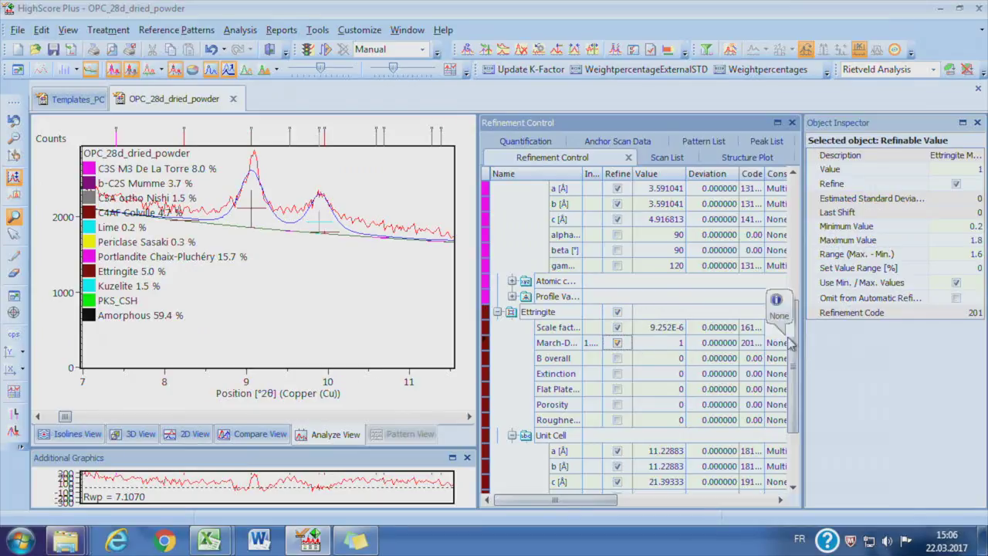
left_click(965, 227)
left_click(965, 240)
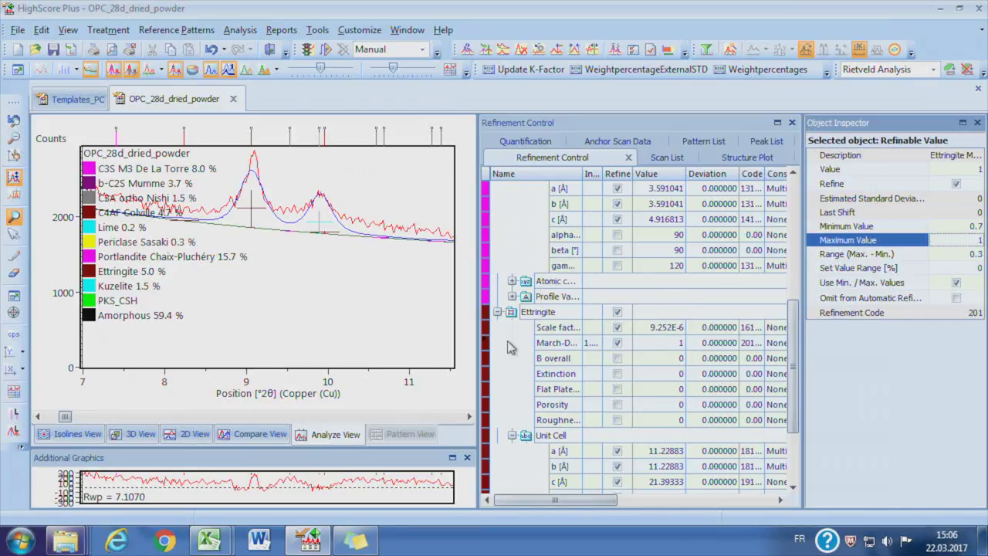
key("Return")
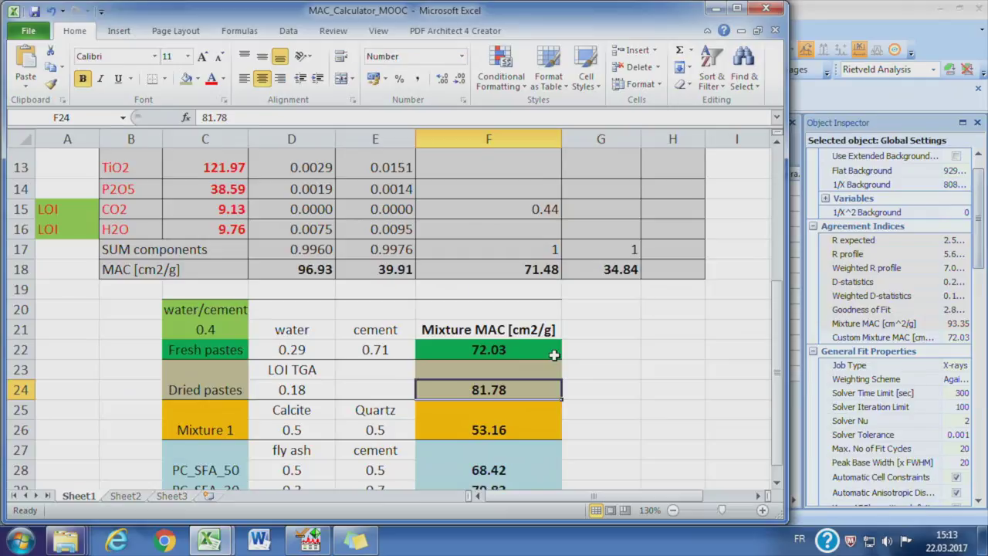
- Switch to the MAC_Calculator_MOOC workbook in Excel and check the LOI TGA and mixture MAC entries for dried pastes
left_click(210, 388)
left_click(435, 397)
left_click(307, 390)
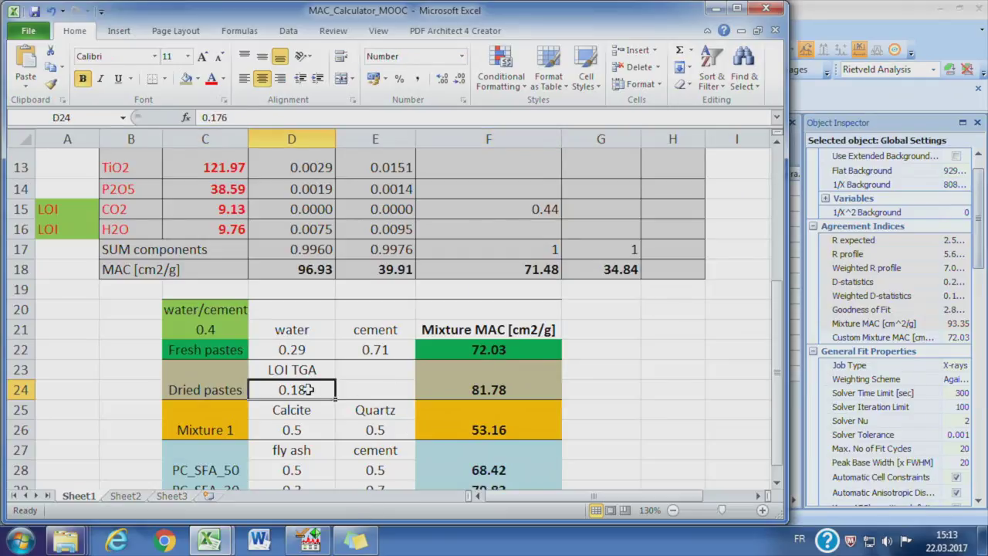
- Review the dried-paste MAC from the workbook, switch back to HighScore Plus and set the Custom Mixture MAC to 81.78
left_click(293, 369)
left_click(299, 392)
left_click(468, 394)
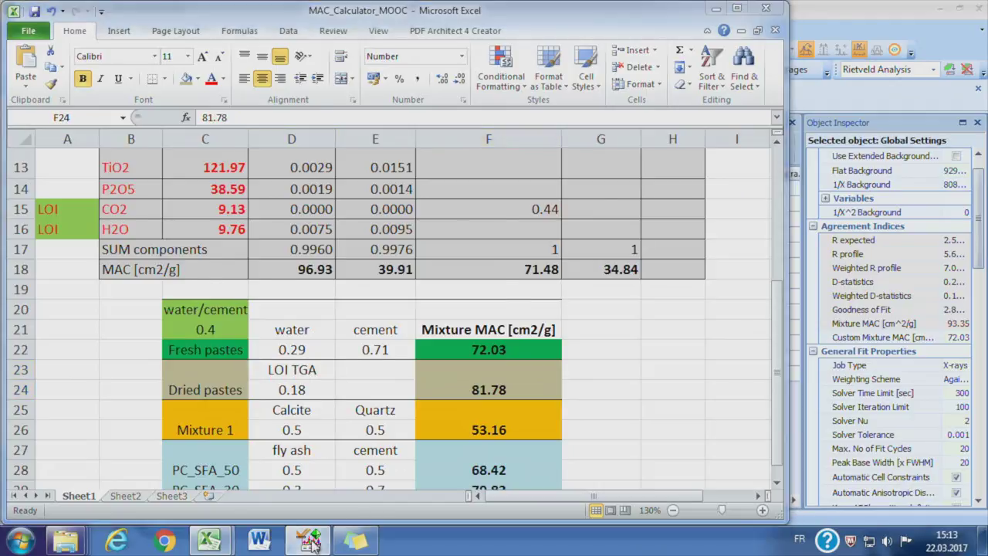
left_click(309, 541)
left_click(950, 337)
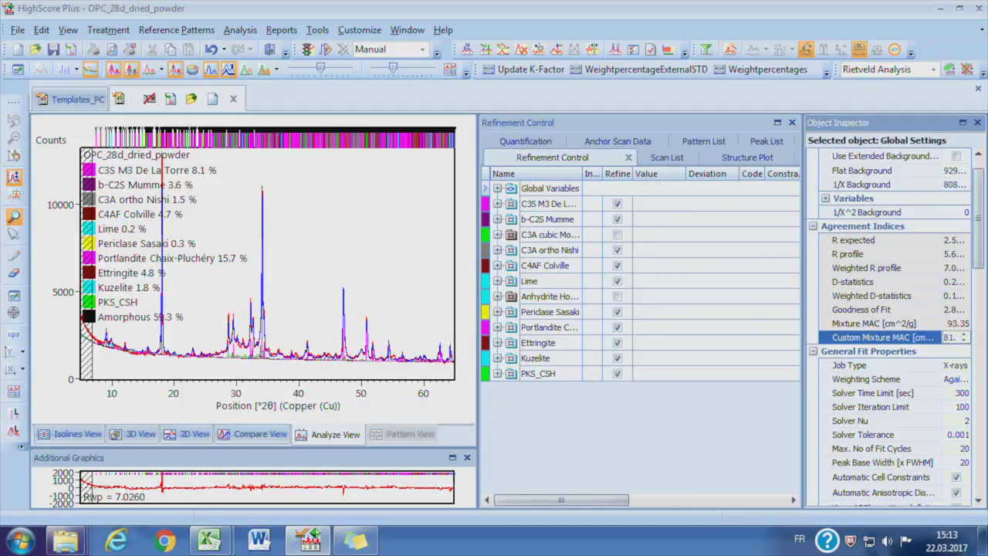
key("Return")
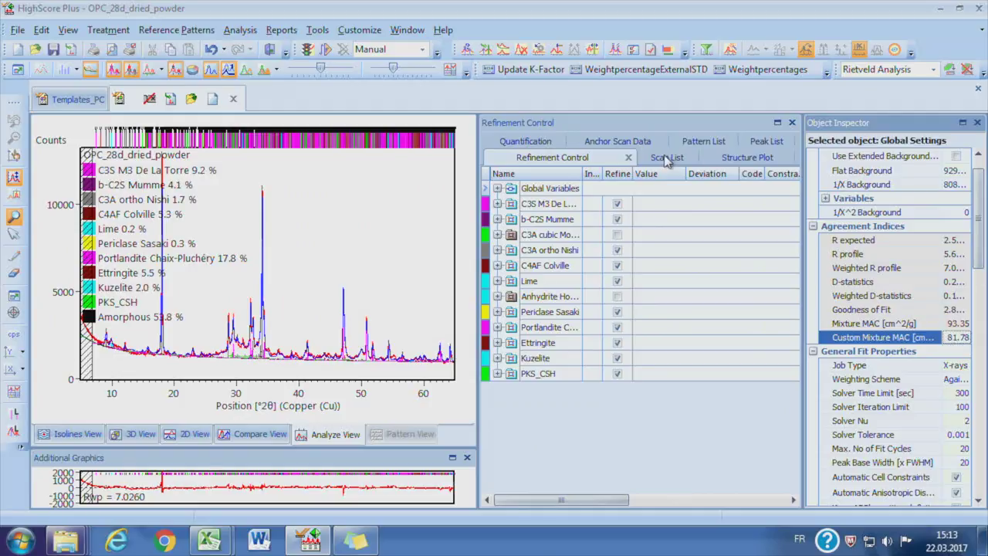
- Copy the dried powder's quantification results into the Output_for_demo workbook from cell B33 and delete the rutile row
left_click_drag(198, 335, 101, 166)
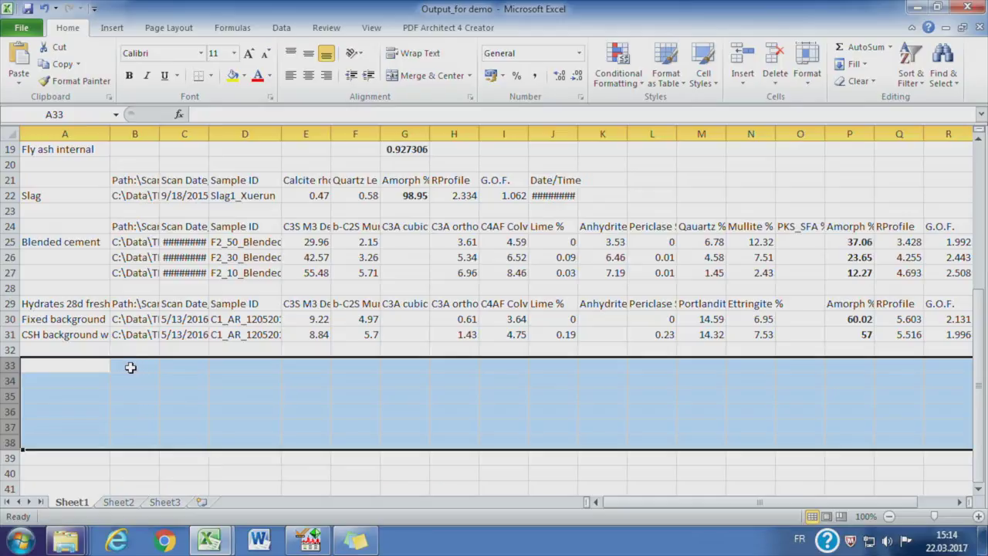
left_click(131, 367)
key("ctrl+v")
left_click(222, 394)
right_click(11, 398)
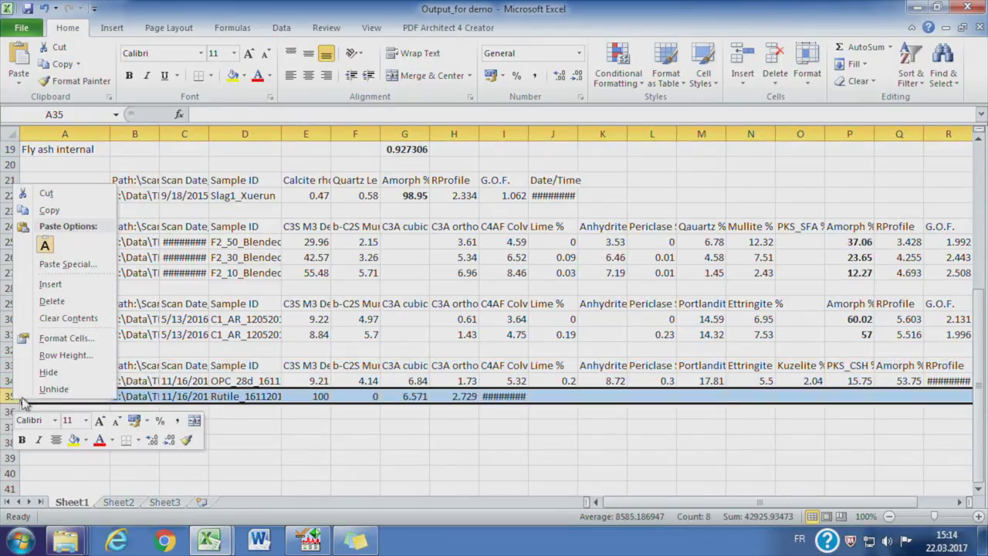
left_click(47, 302)
- Label the OPC_28d result row in cell A34 as "Hydrates 28d dried"
left_click(70, 380)
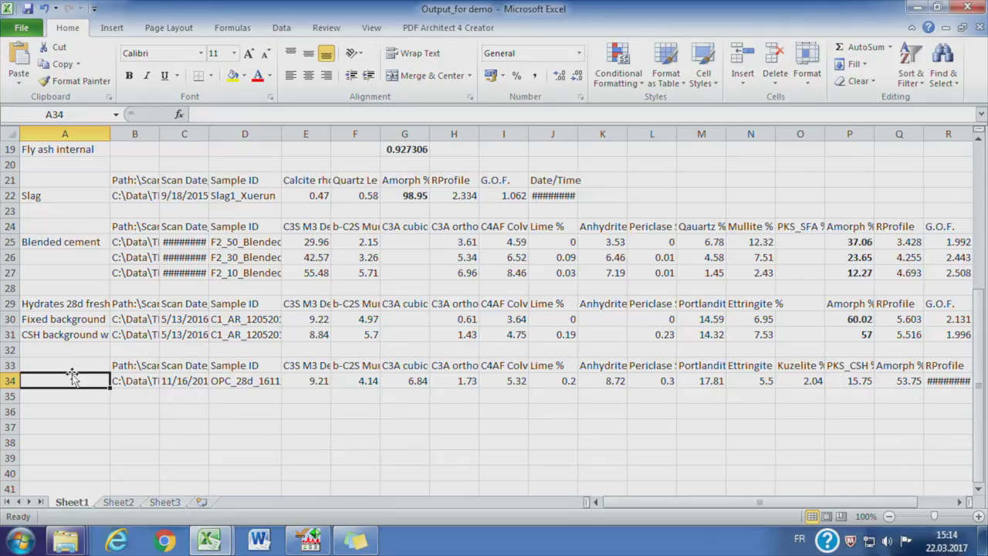
type("Hydrates 28")
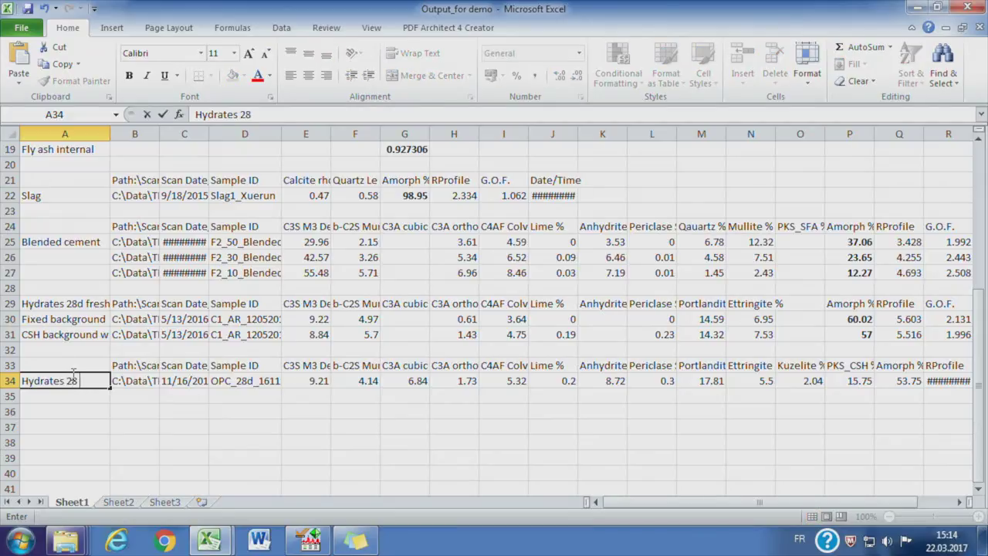
type("d dried")
key("Return")
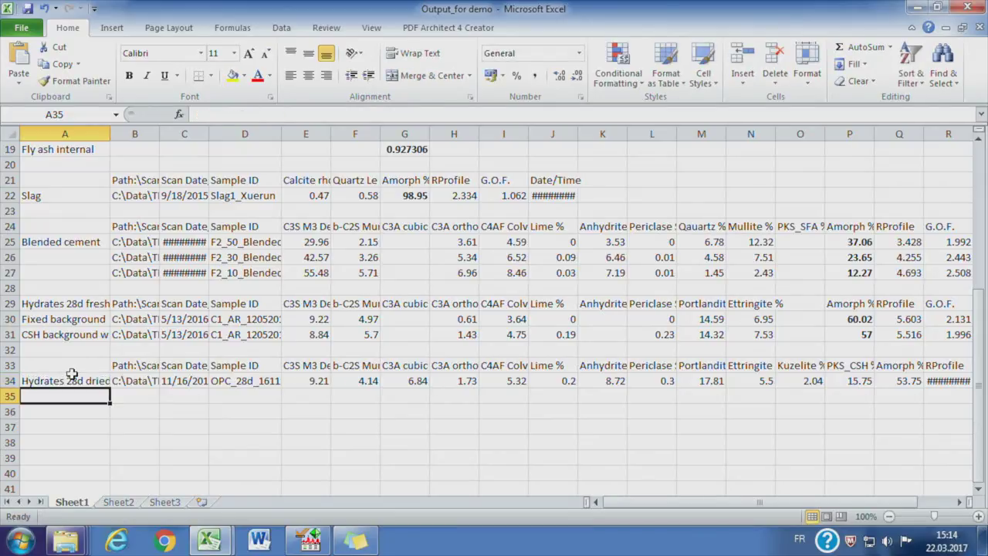
- Fit column A to its contents and label the recalculated row in cell A35 as "Hydrates 28d paste base"
double_click(109, 132)
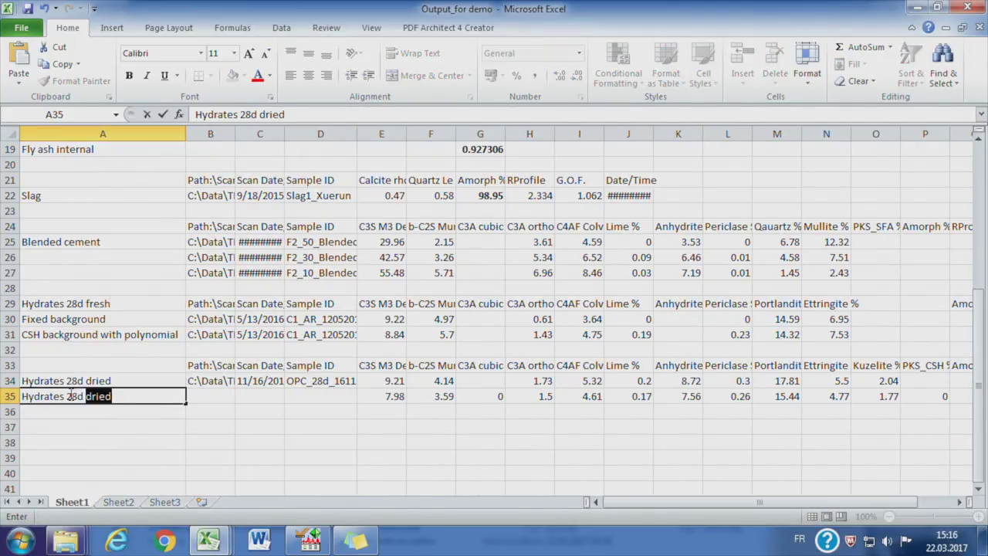
key("BackSpace")
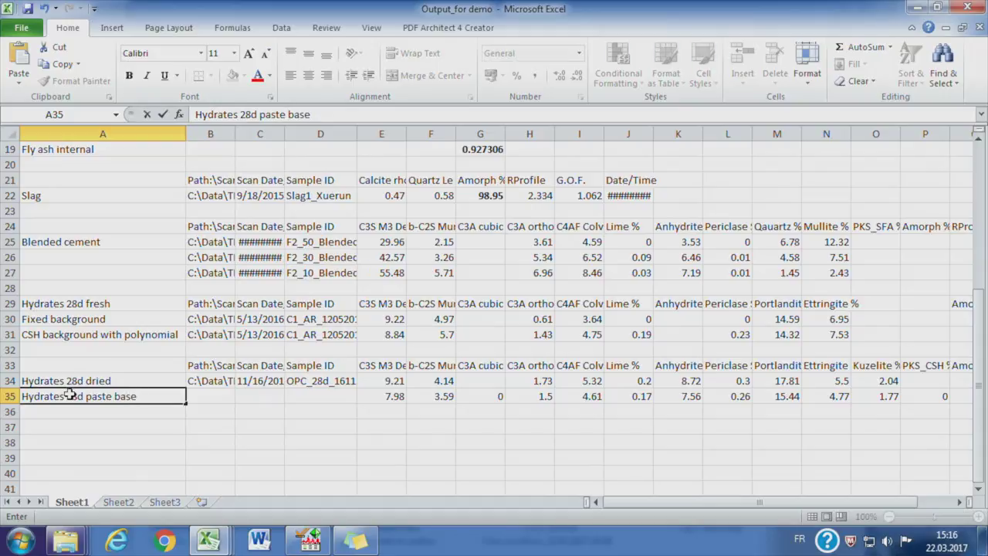
key("Return")
- Compare the C3S, b-C2S, C3A ortho and C4AF contents of the paste base row with the fresh CSH background row
left_click(383, 400)
left_click(387, 334)
left_click(445, 340)
left_click(440, 397)
left_click(543, 396)
left_click(543, 335)
left_click(600, 339)
left_click(601, 396)
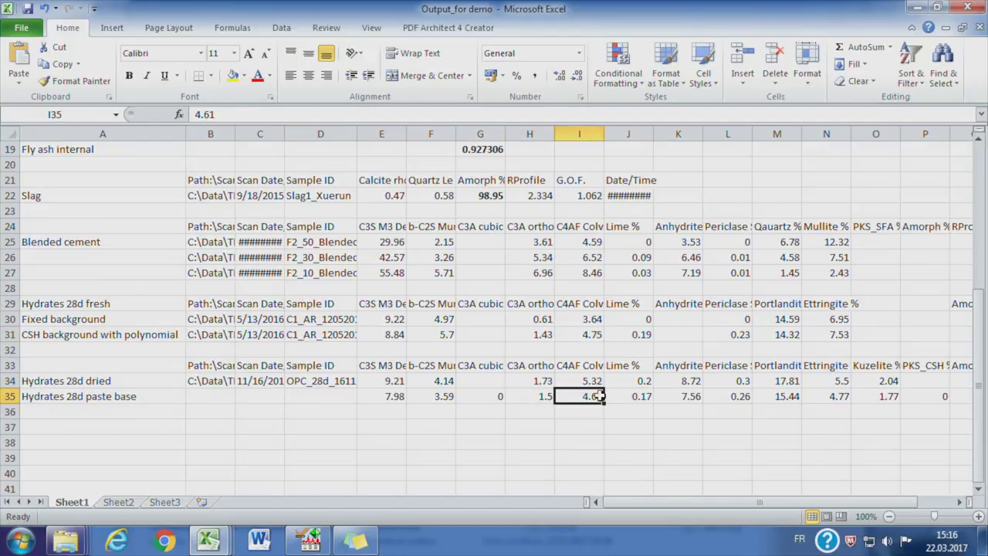
- Clear the Anhydrite value in the Hydrates 28d paste base row and select the one in the dried row
left_click(644, 459)
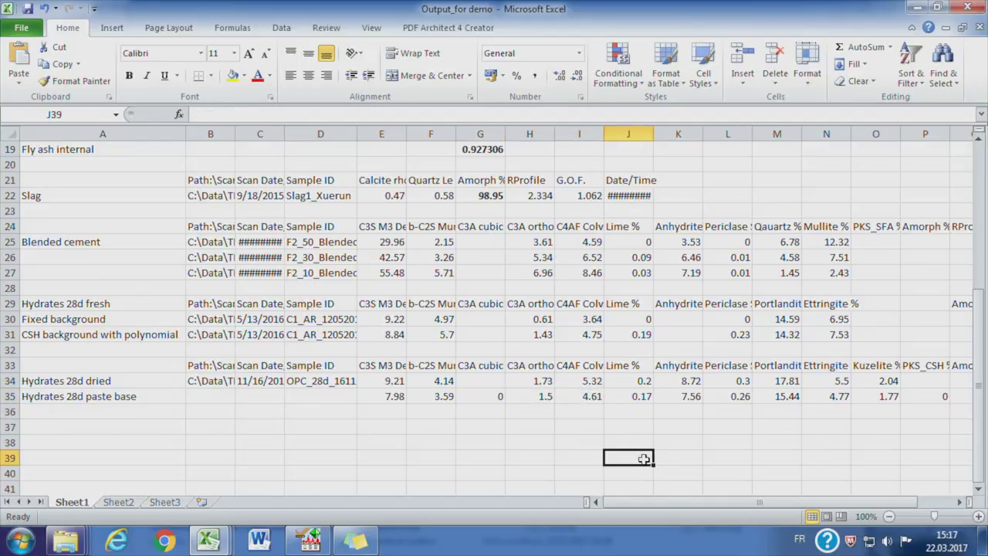
left_click(690, 398)
left_click(754, 426)
left_click(732, 396)
left_click(699, 444)
left_click(678, 376)
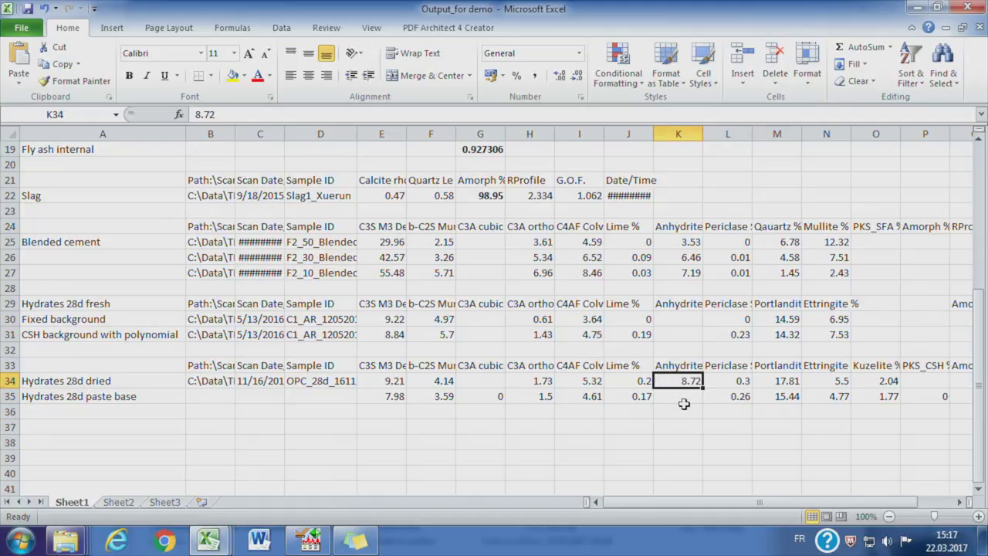